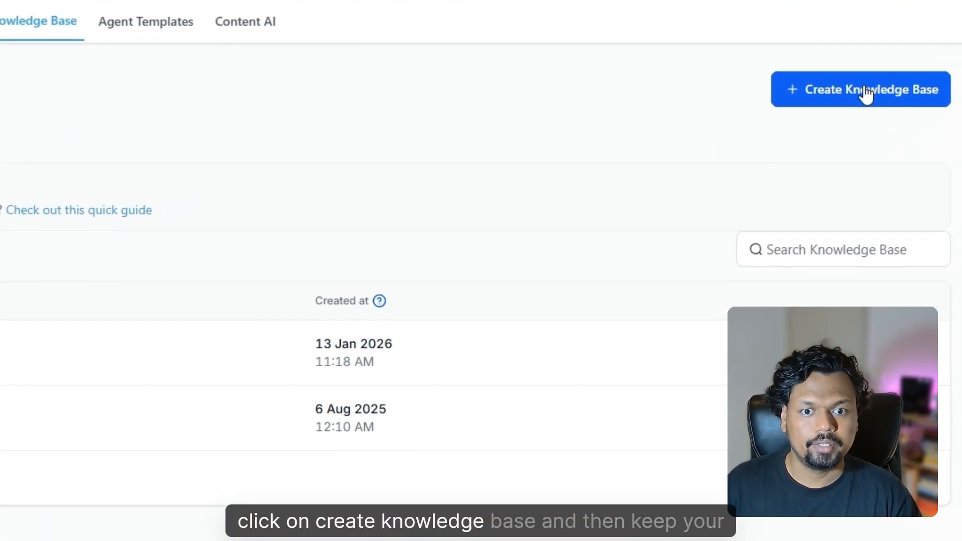
- Create a knowledge base named "General Business Info KB" with the description "This KB contains all the business related information"
left_click(866, 93)
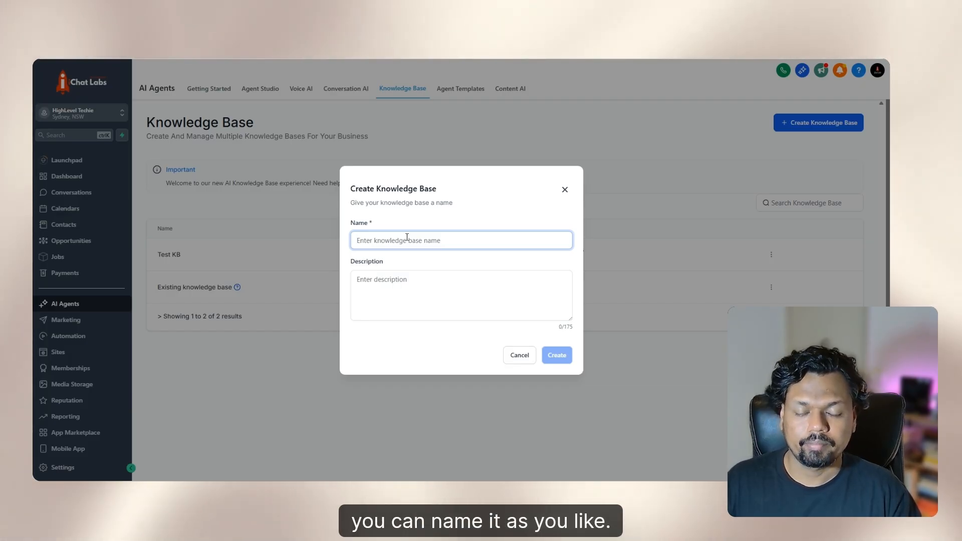
type("General Busines")
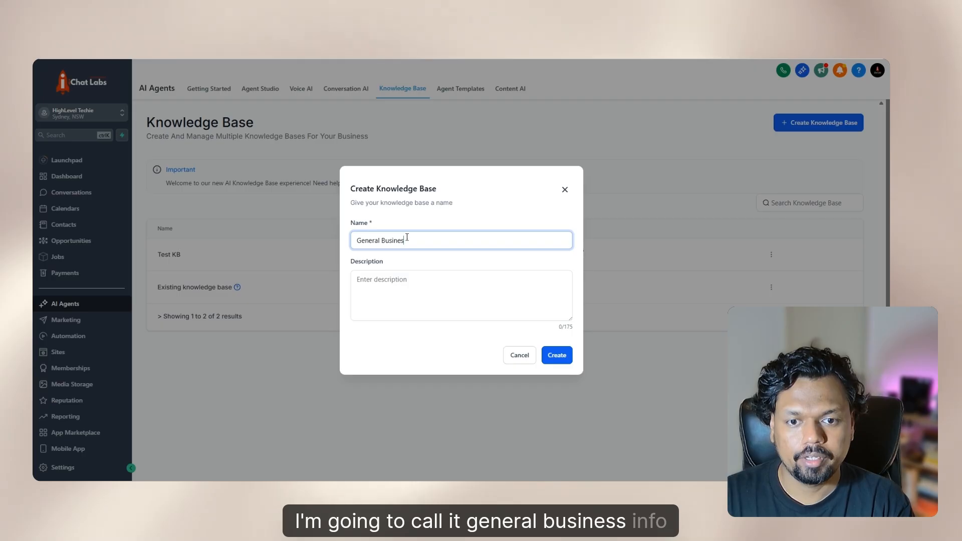
type("s Info KB")
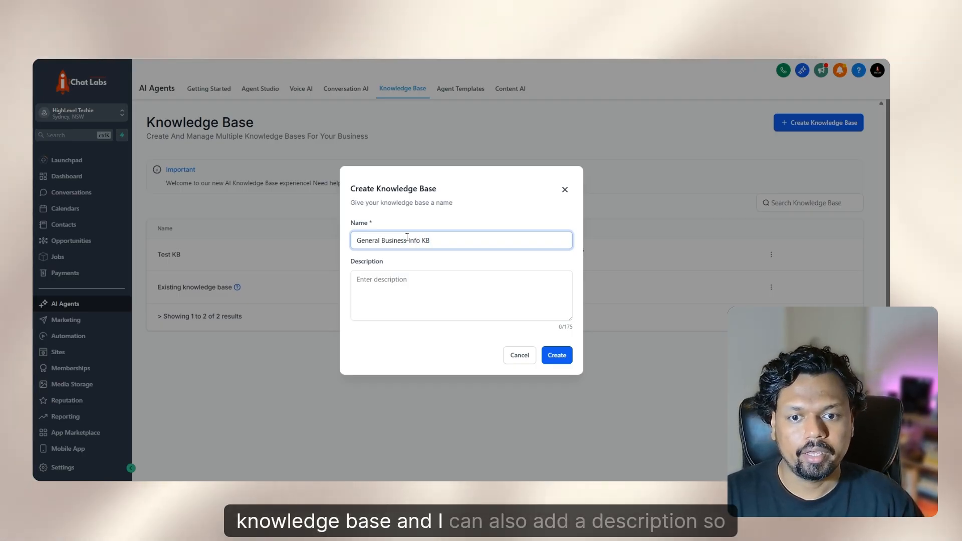
left_click(403, 284)
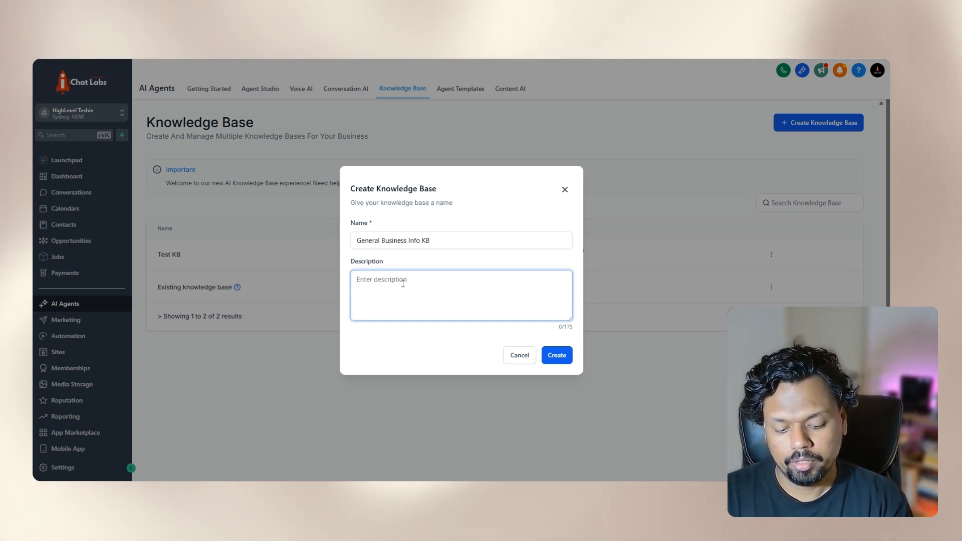
type("This KB contains all the business related information")
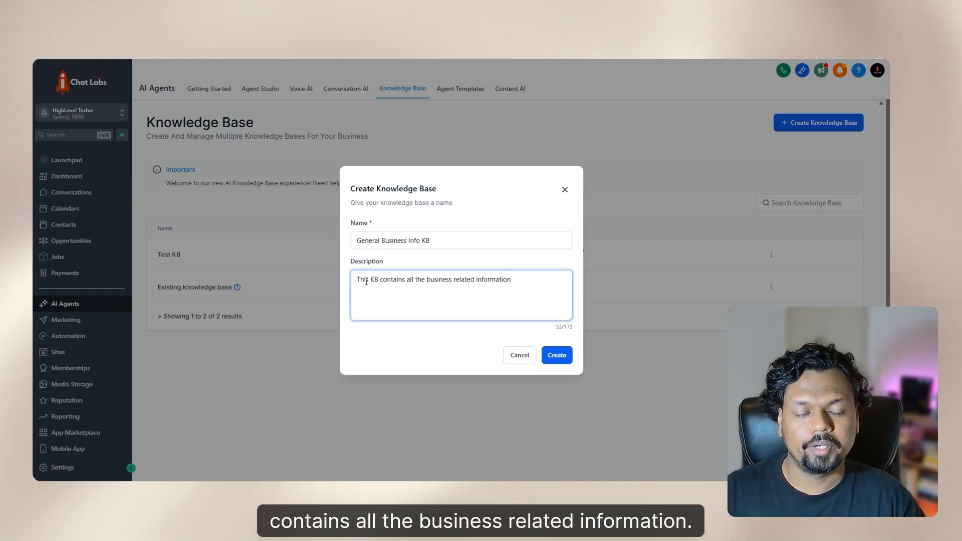
left_click(558, 359)
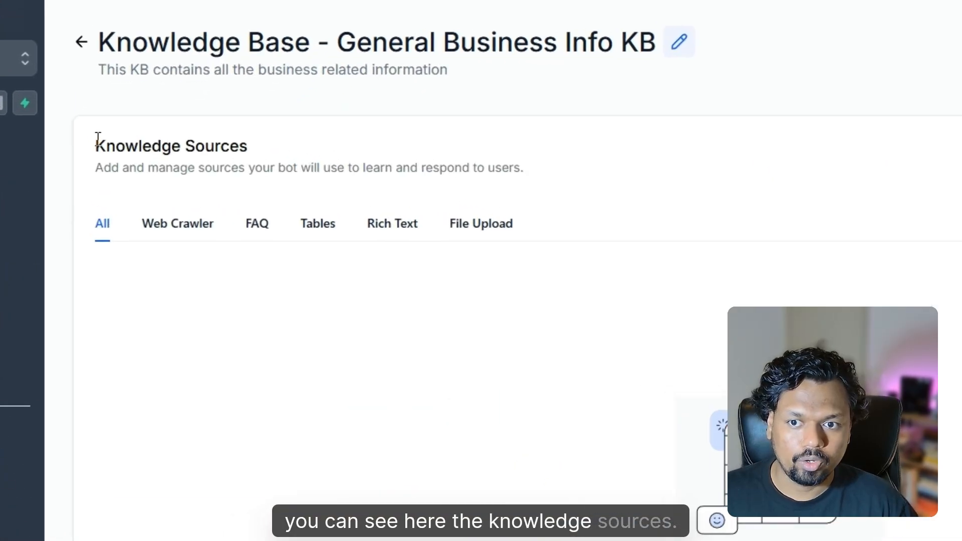
- Look through the Web Crawler, FAQ, Tables and File Upload source categories of the new knowledge base
left_click_drag(97, 140, 205, 137)
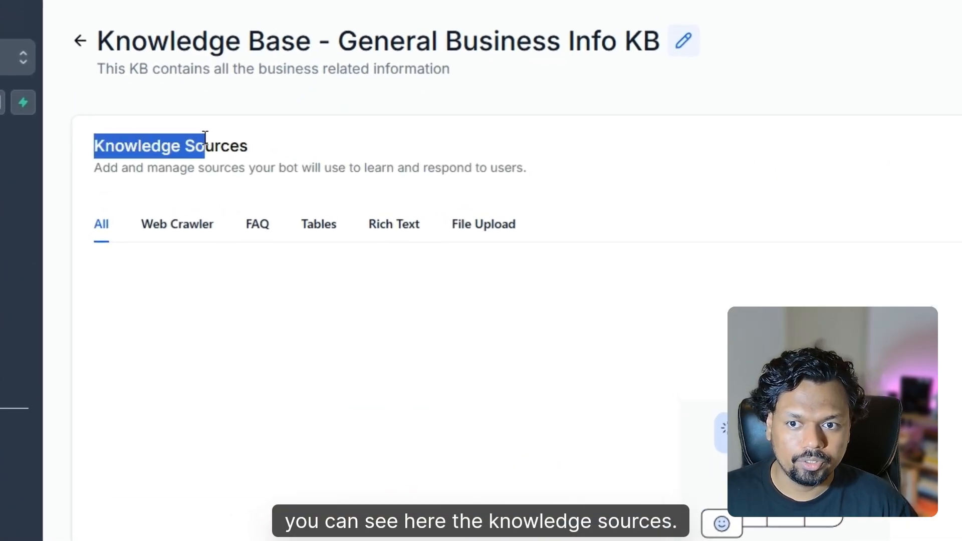
left_click(159, 225)
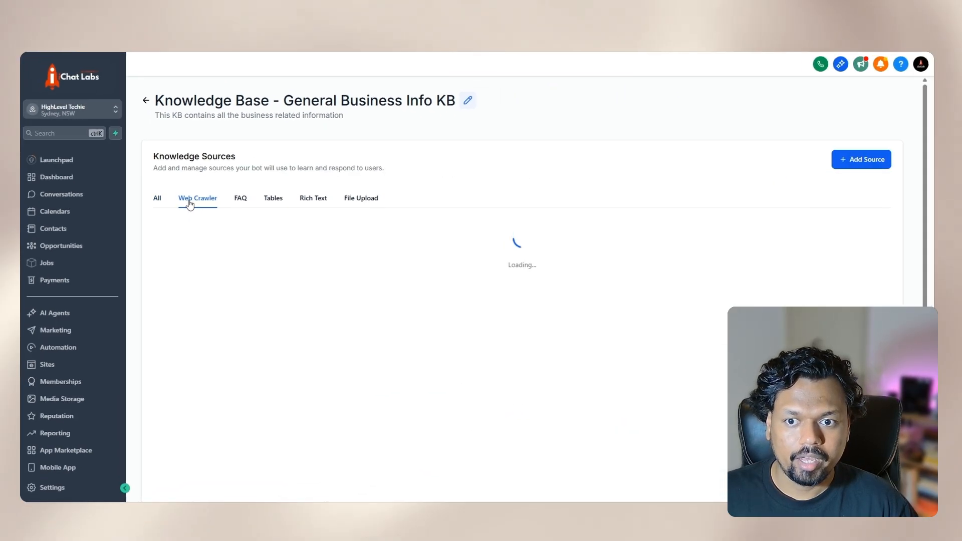
left_click(263, 226)
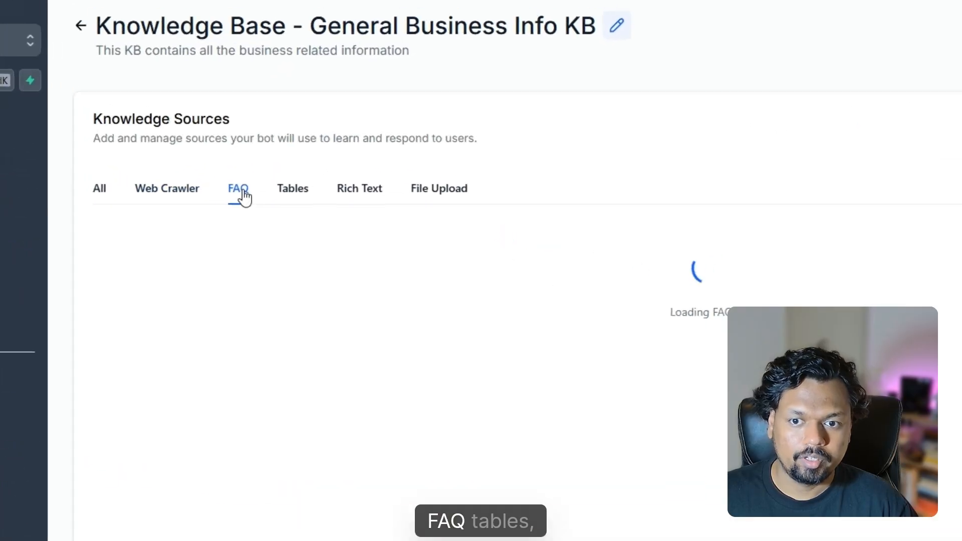
left_click(290, 191)
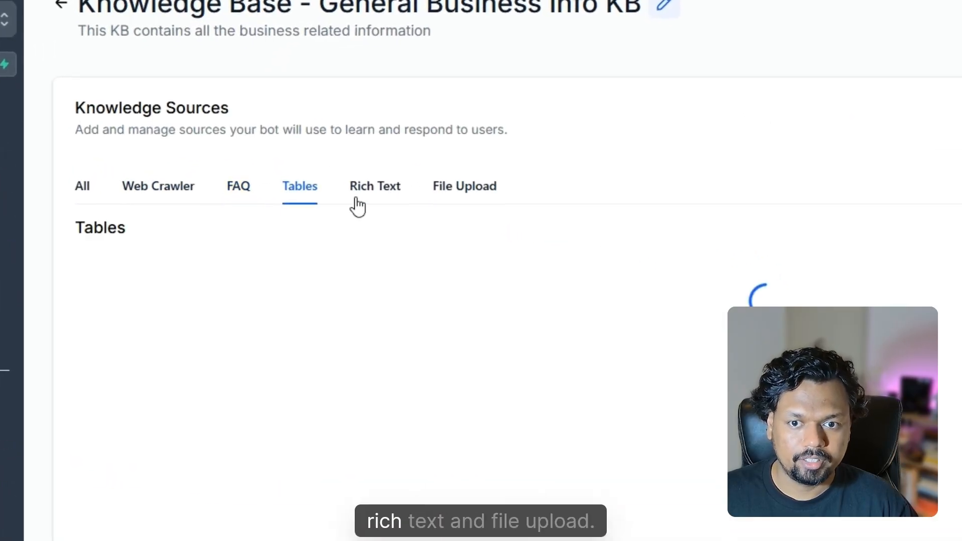
left_click(457, 188)
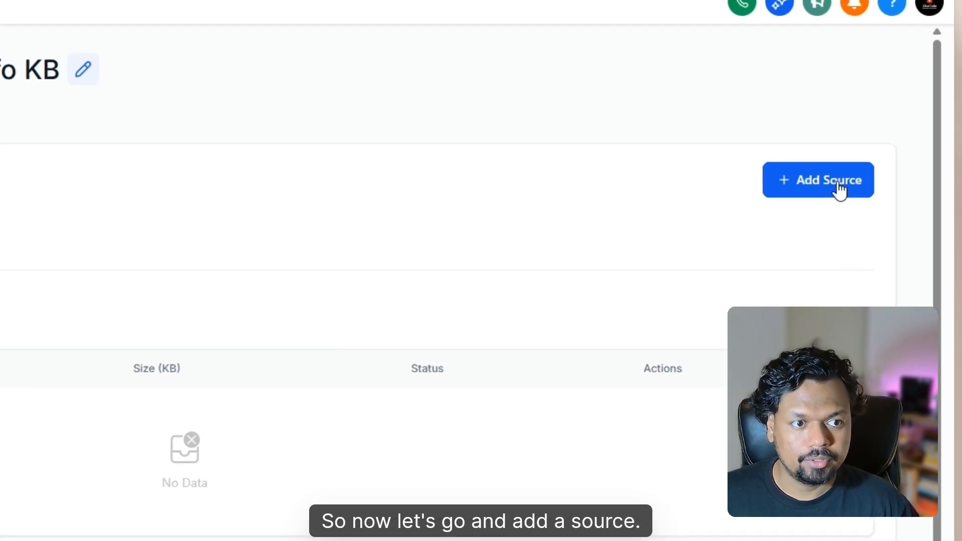
- Start a Web Crawler source and set its scope to all URLs in this domain
left_click(840, 190)
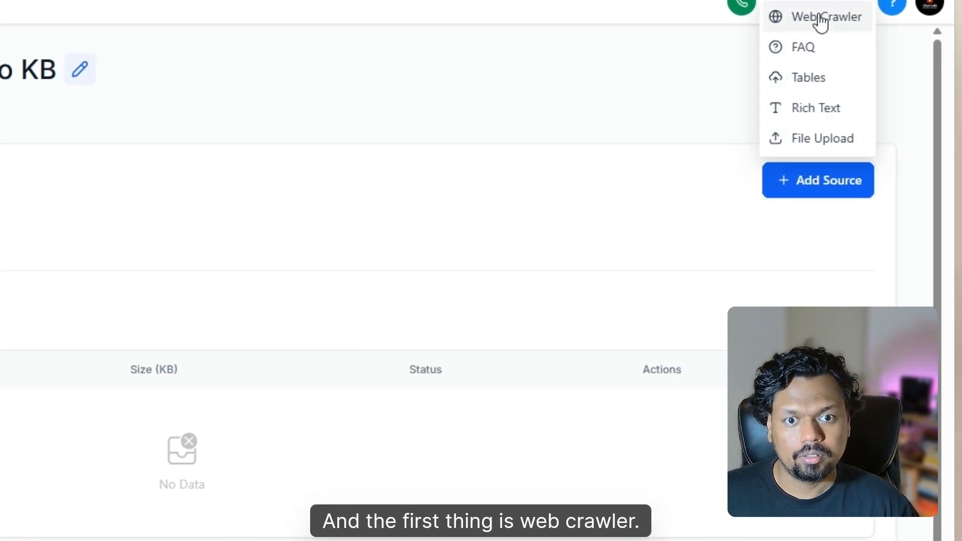
left_click(822, 20)
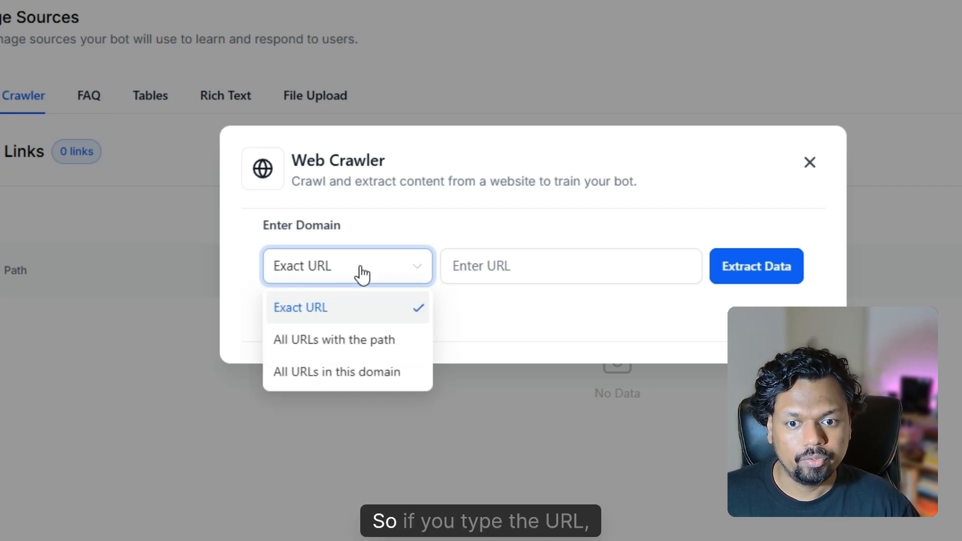
left_click(487, 265)
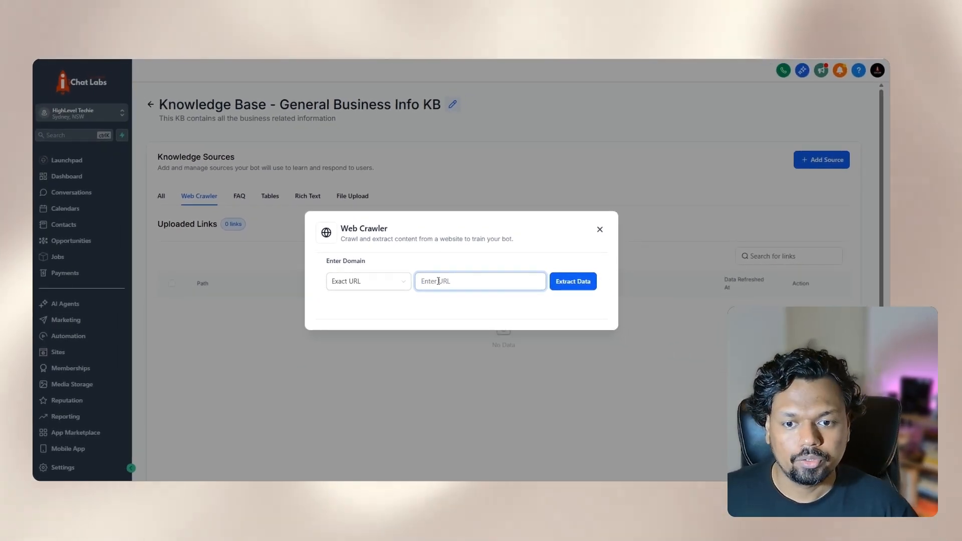
left_click(375, 285)
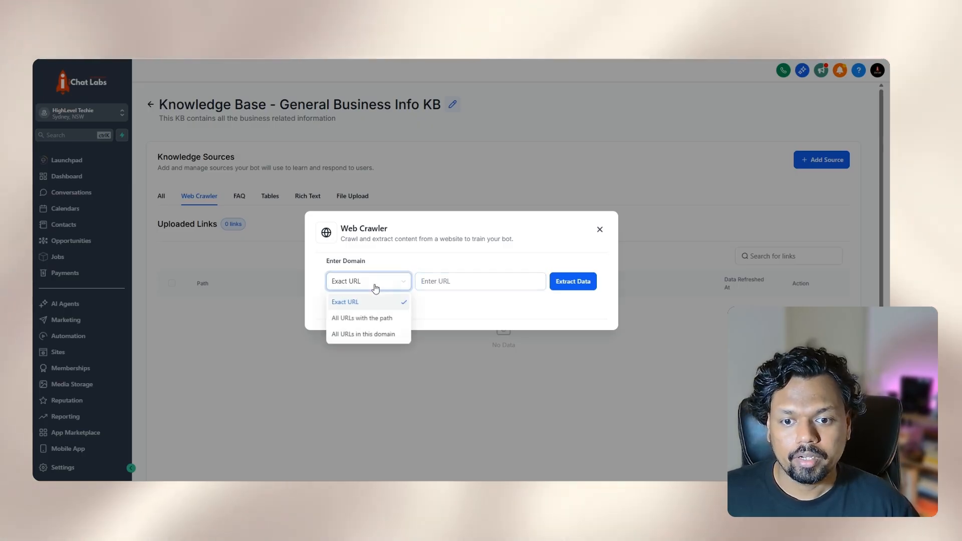
left_click(370, 318)
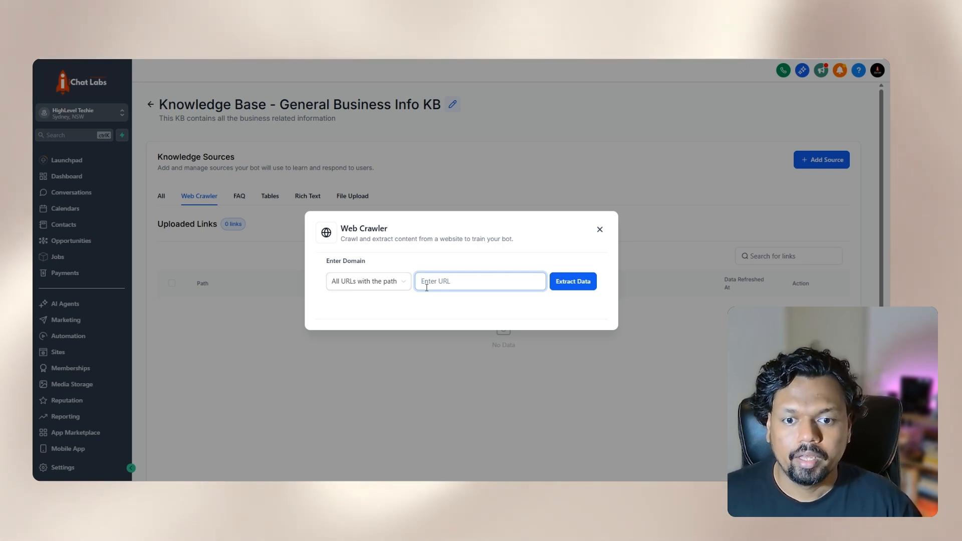
left_click(392, 283)
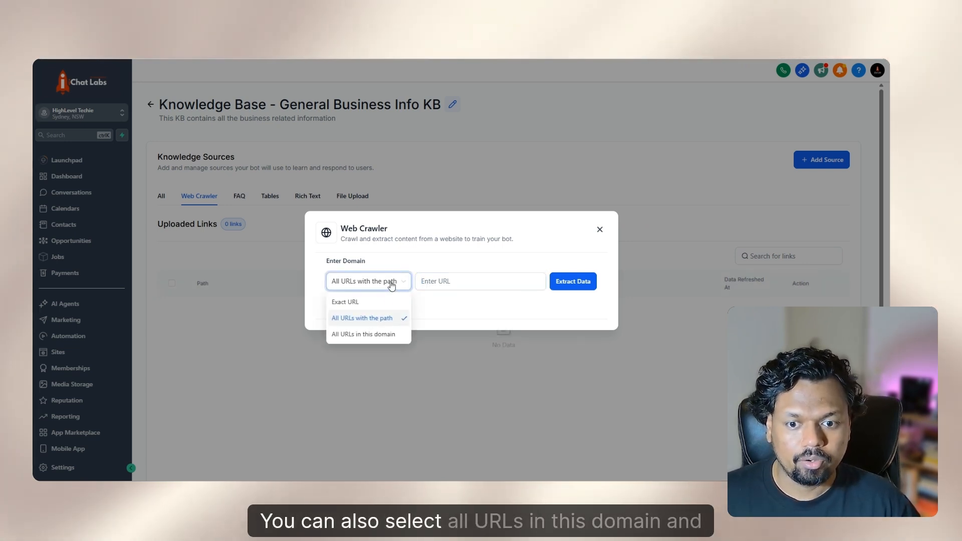
left_click(365, 335)
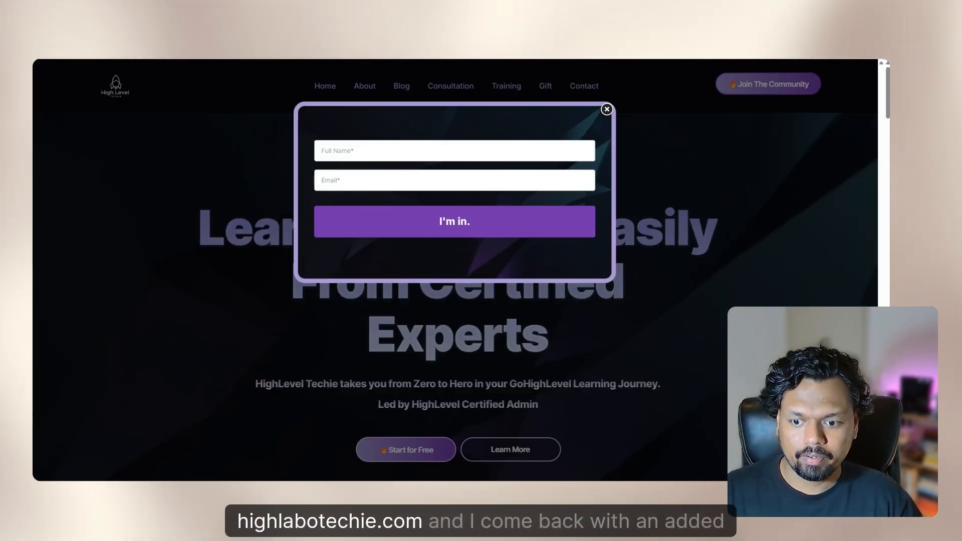
left_click(185, 45)
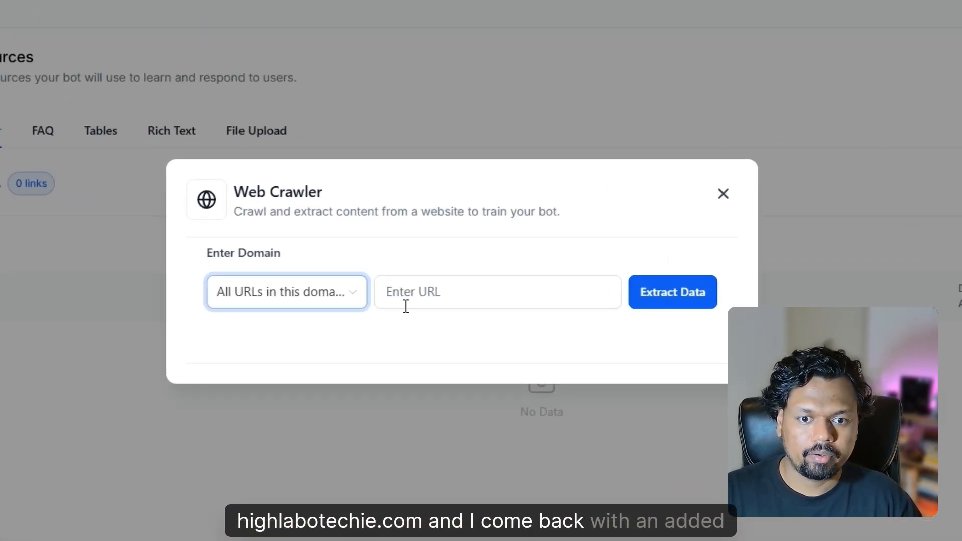
left_click(427, 281)
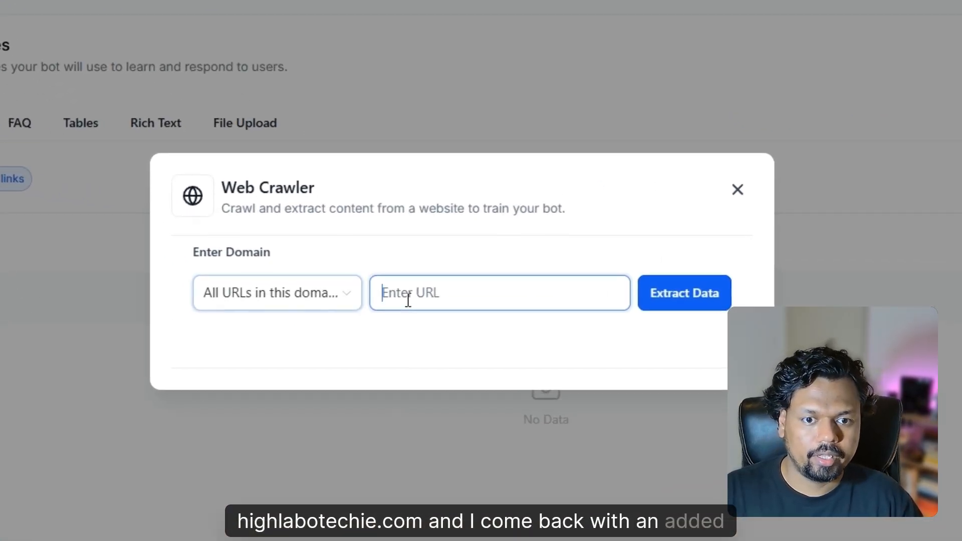
left_click(675, 300)
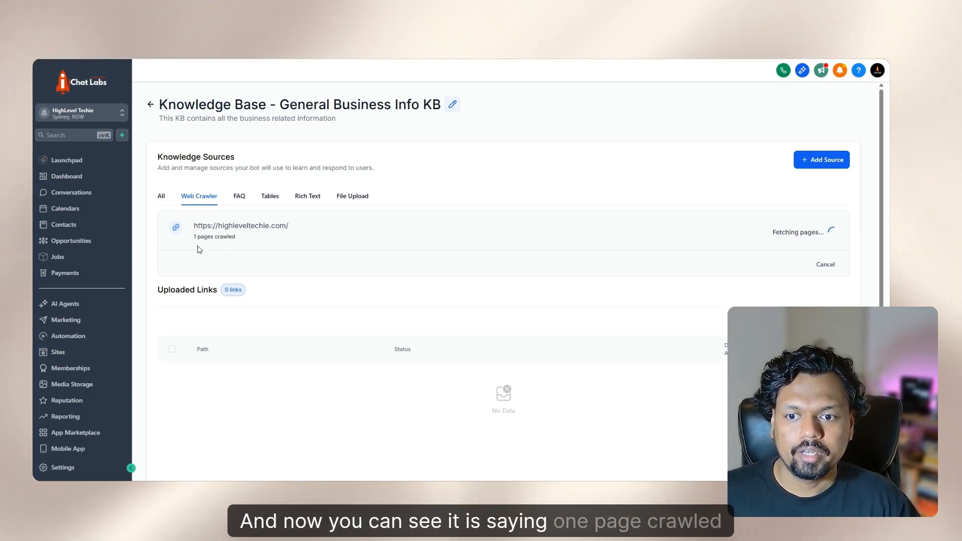
left_click_drag(193, 236, 266, 243)
left_click(267, 244)
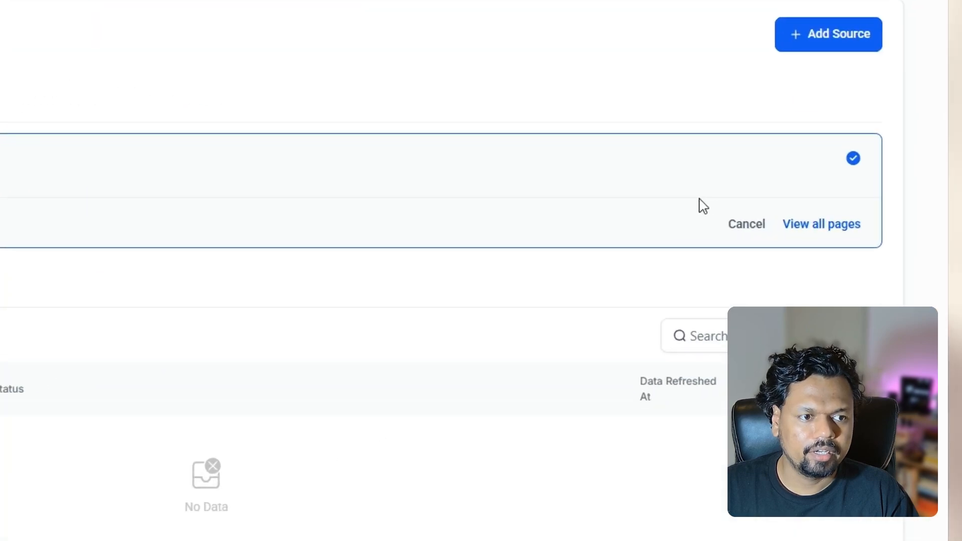
- Review all crawled pages and select the About and Home pages for training
left_click(826, 228)
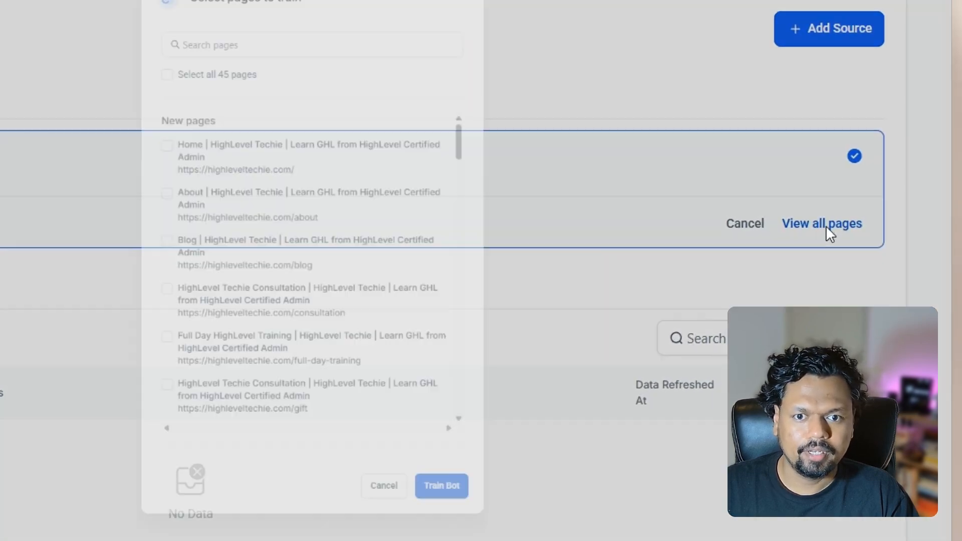
scroll(80, 190, "down", 2)
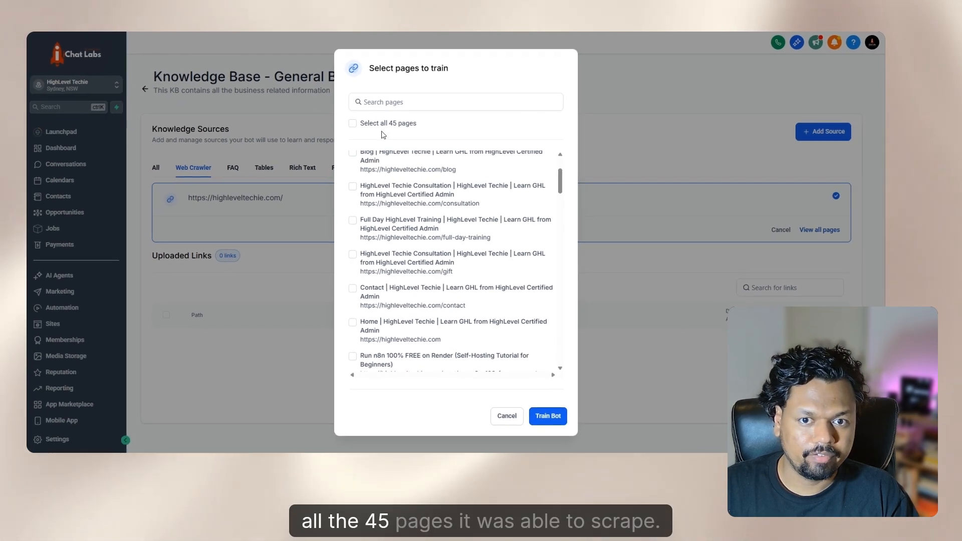
scroll(463, 237, "down", 3)
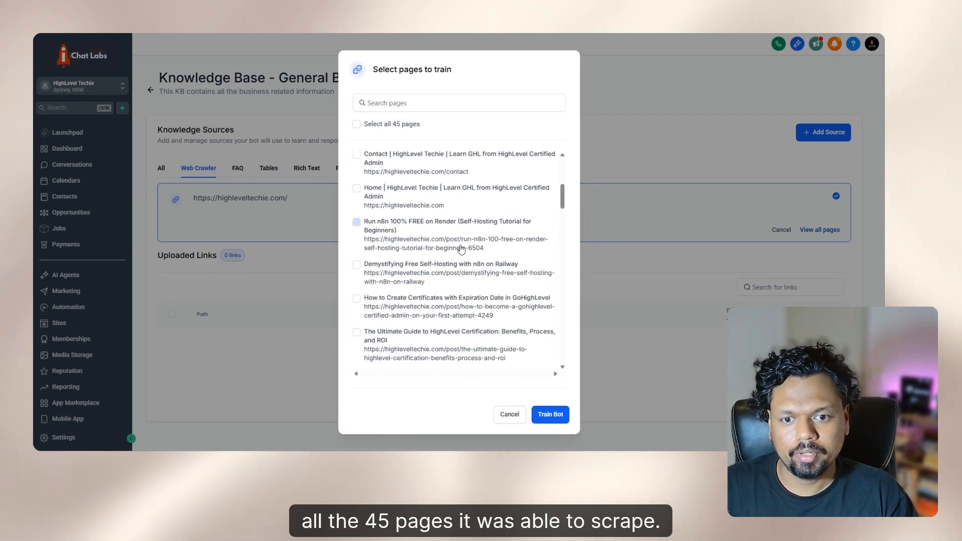
scroll(457, 238, "up", 2)
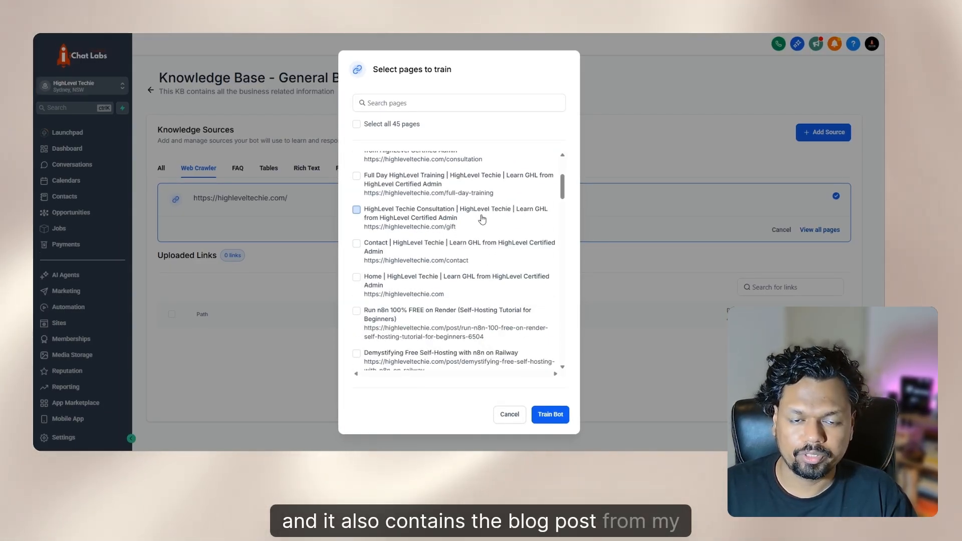
scroll(483, 217, "down", 3)
left_click_drag(562, 202, 561, 179)
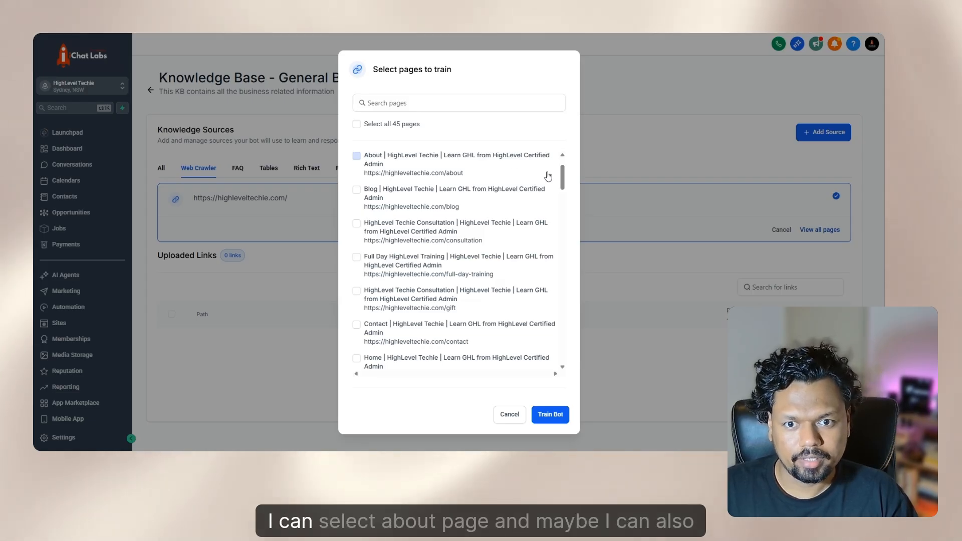
left_click(356, 156)
scroll(394, 198, "up", 1)
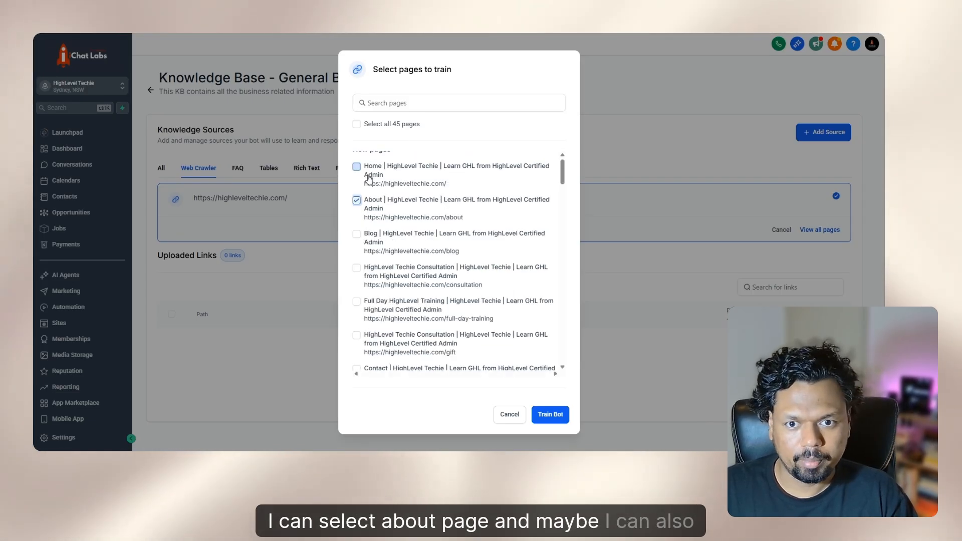
left_click(357, 167)
- Add the post "How to Become a GoHighLevel Certified Admin on Your First Attempt" to the selection and train the bot
scroll(470, 230, "down", 20)
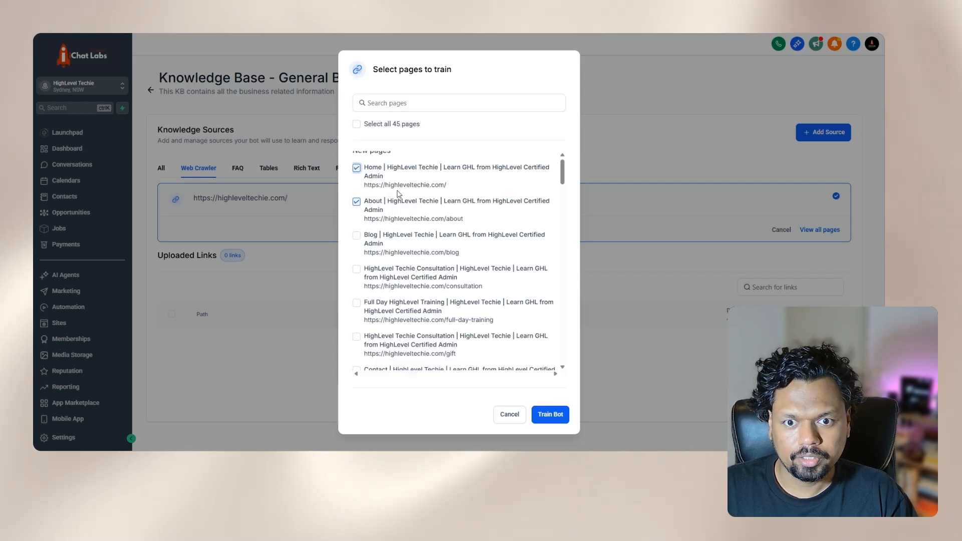
scroll(470, 230, "up", 1)
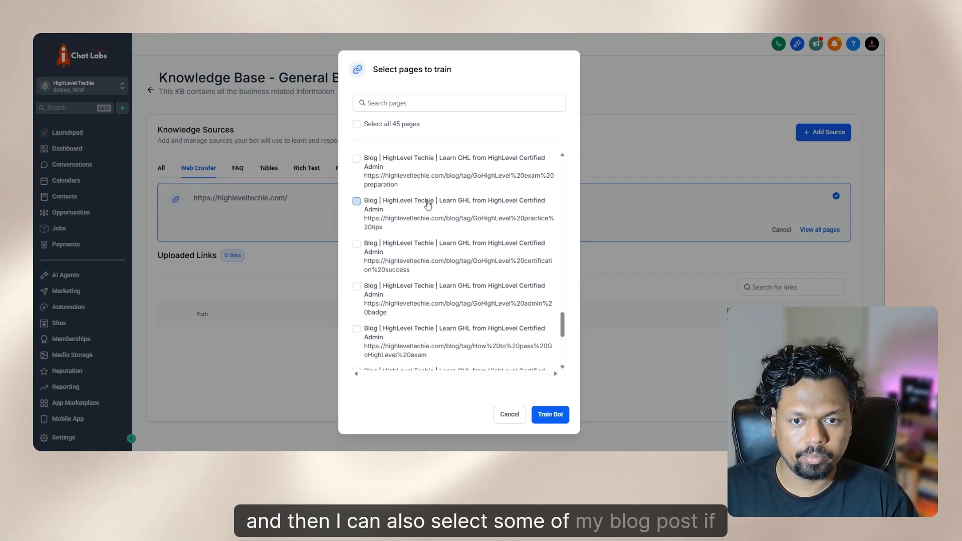
scroll(471, 210, "down", 3)
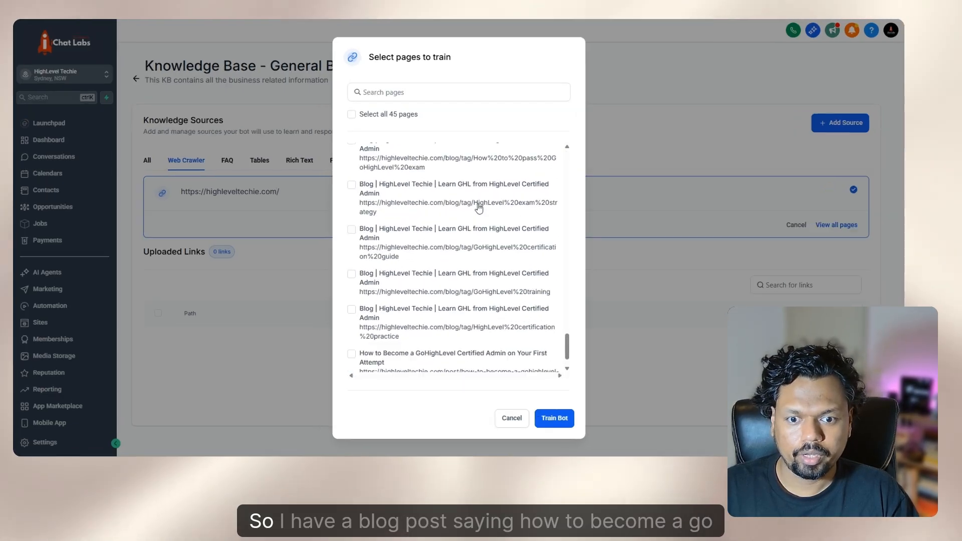
scroll(479, 207, "down", 1)
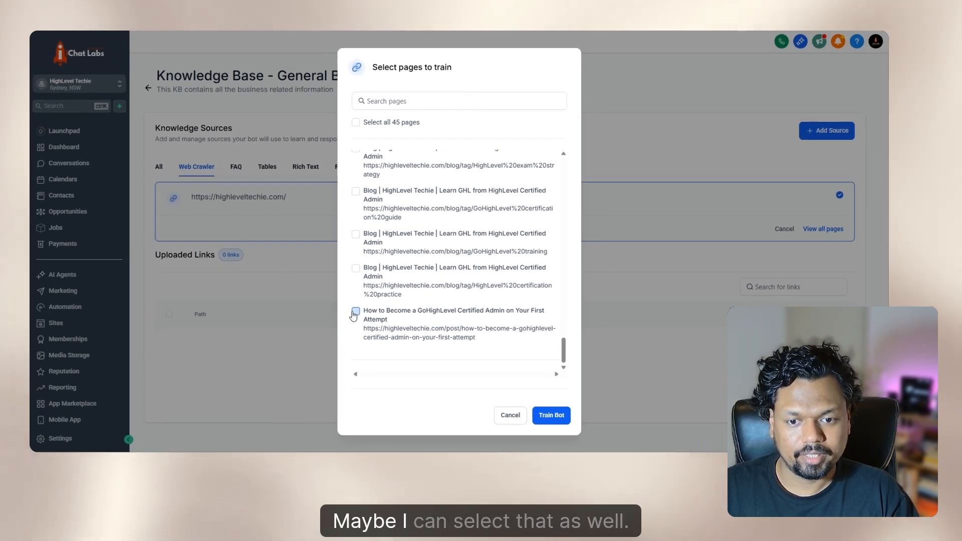
left_click(254, 289)
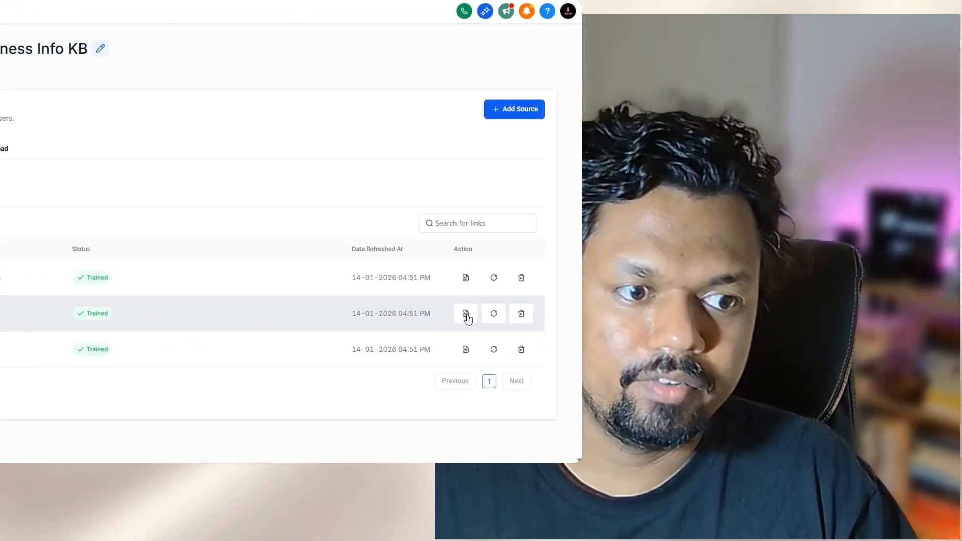
- Open the data scraped from the About page and read through its text
left_click(452, 314)
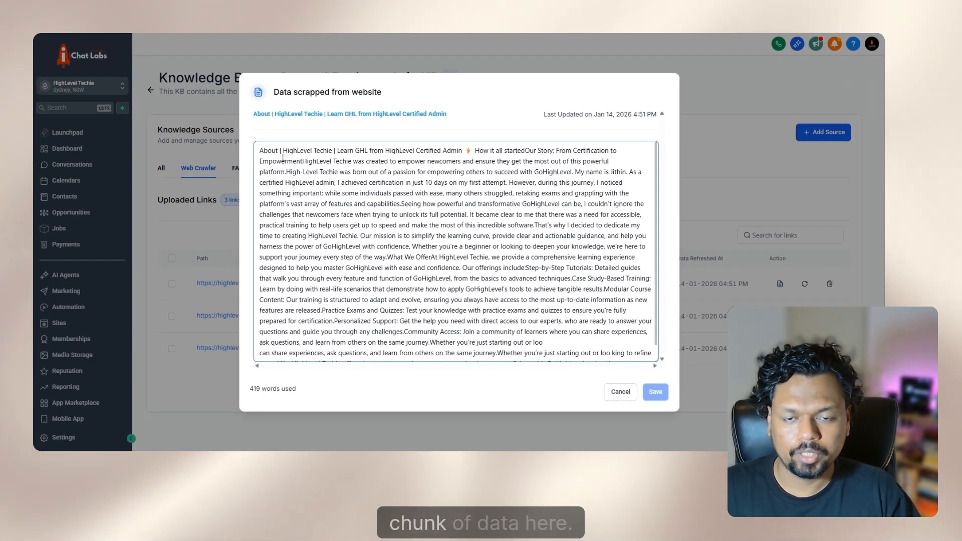
scroll(452, 296, "down", 2)
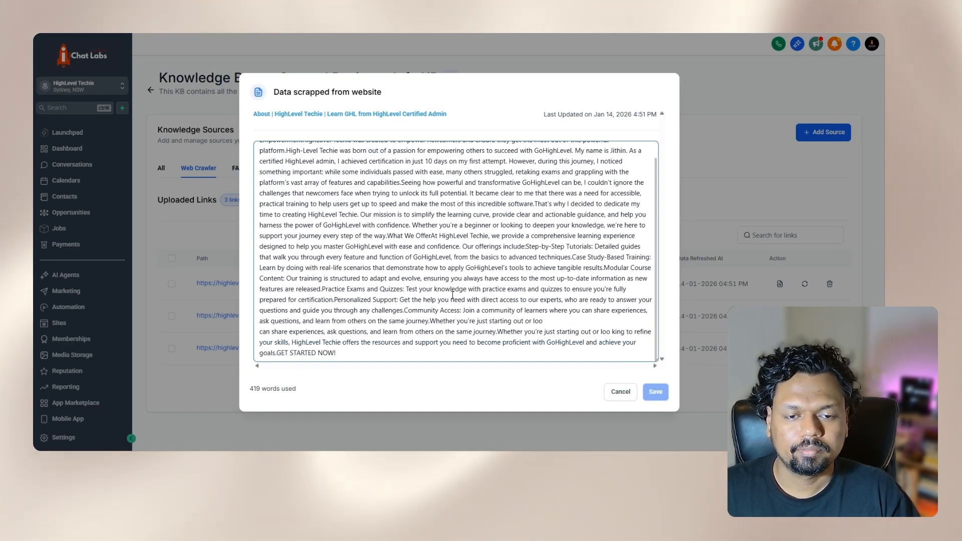
- In ChatGPT, append the scraped About page text below the knowledge base document prompt and send it
scroll(484, 312, "up", 2)
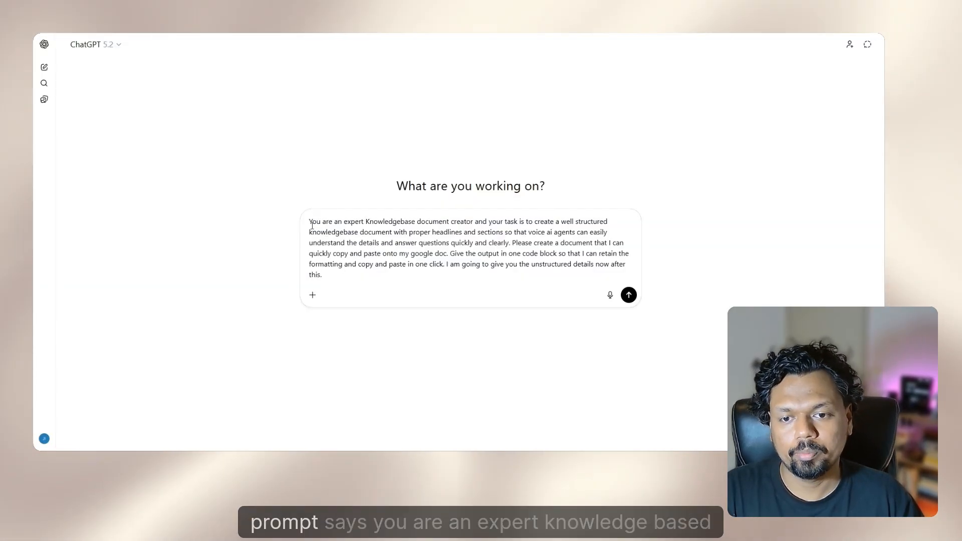
left_click_drag(312, 225, 487, 205)
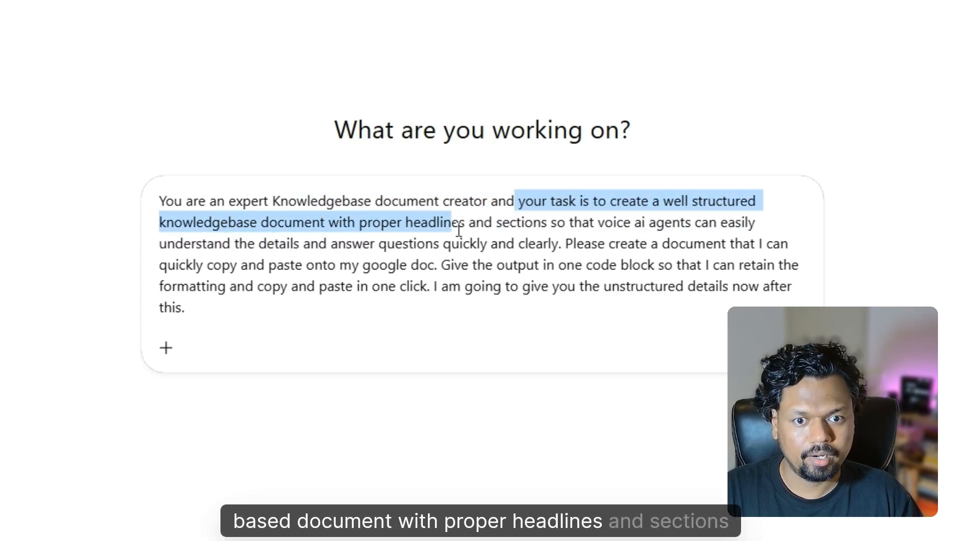
left_click_drag(499, 225, 547, 224)
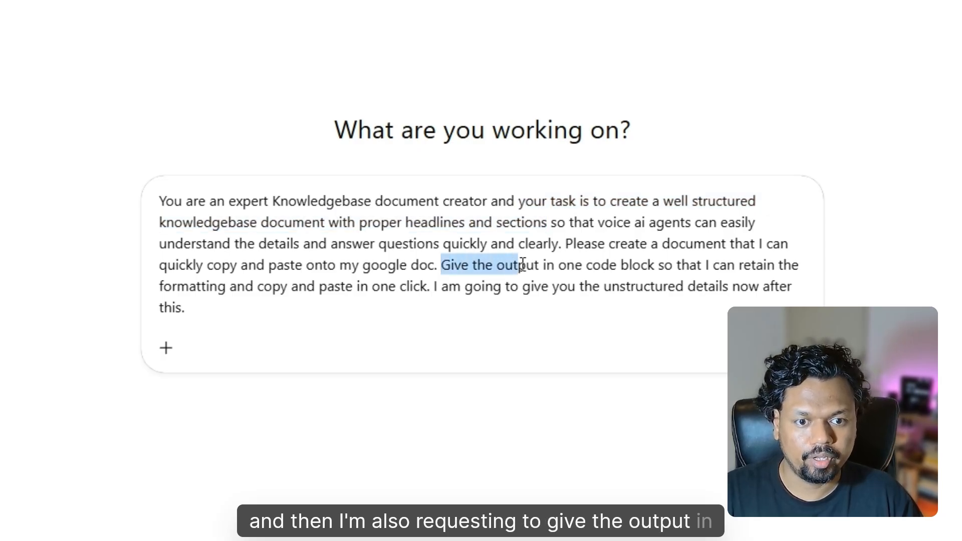
left_click_drag(692, 263, 726, 263)
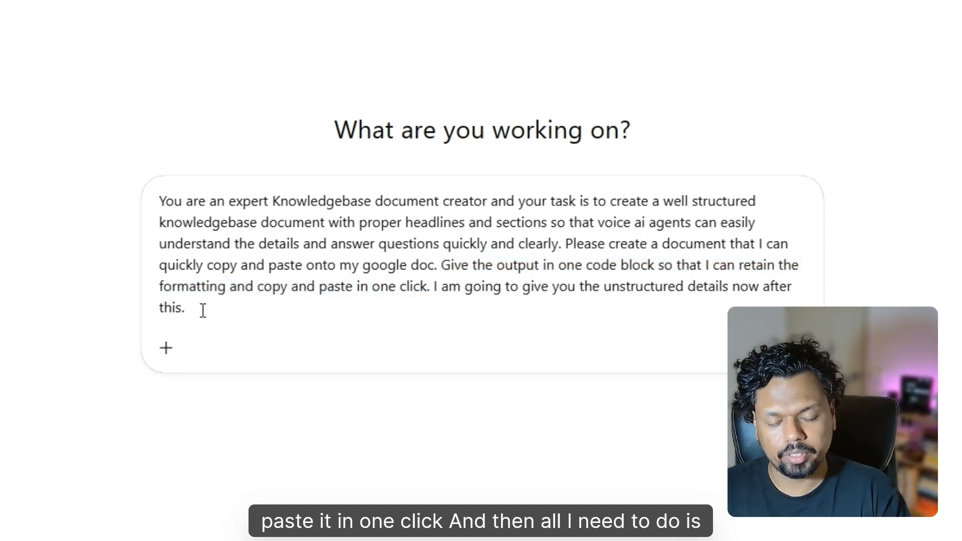
key("shift+Return")
key("shift+Return")
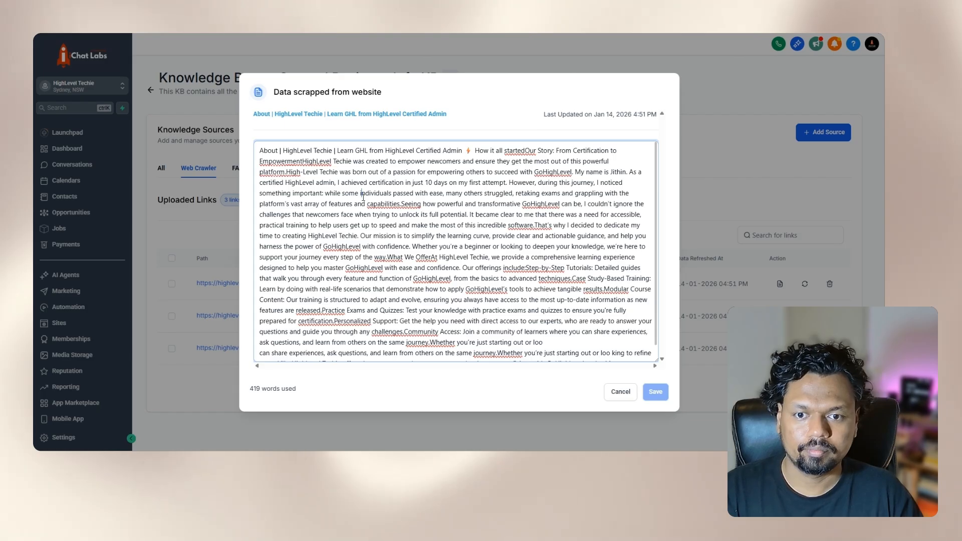
key("ctrl+a")
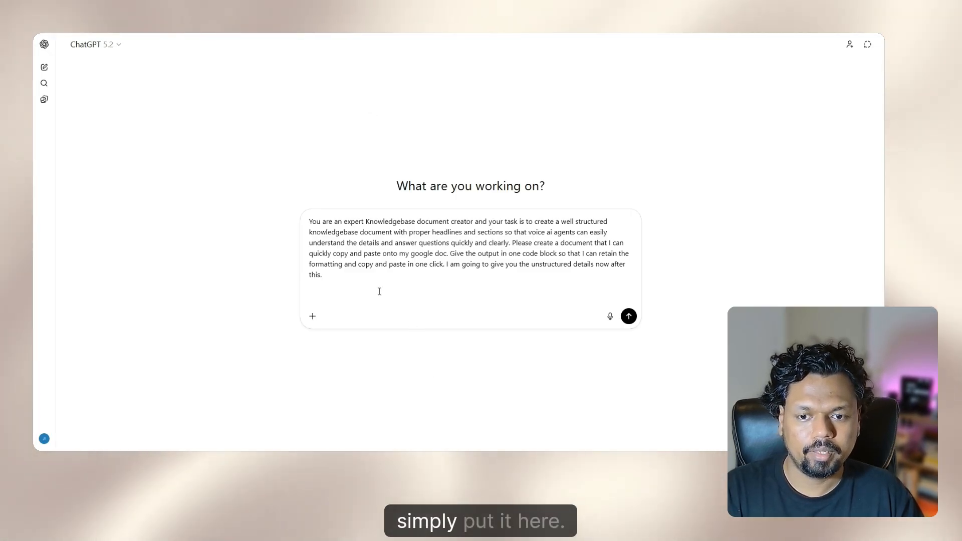
key("ctrl+v")
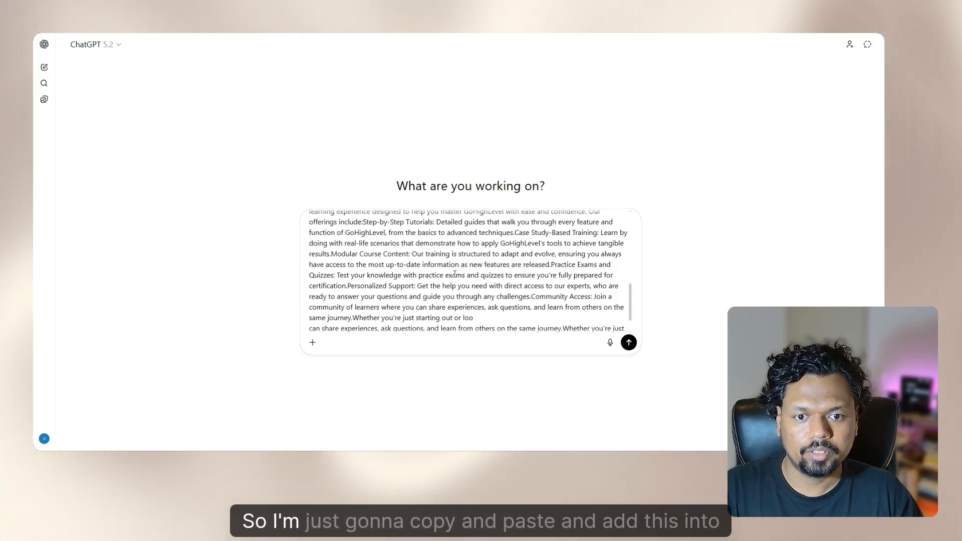
scroll(455, 273, "up", 15)
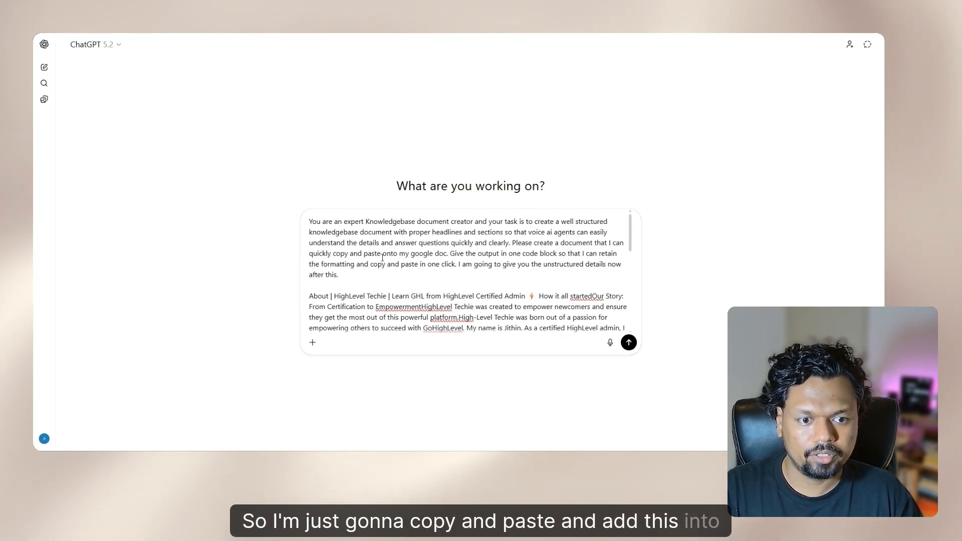
left_click(629, 343)
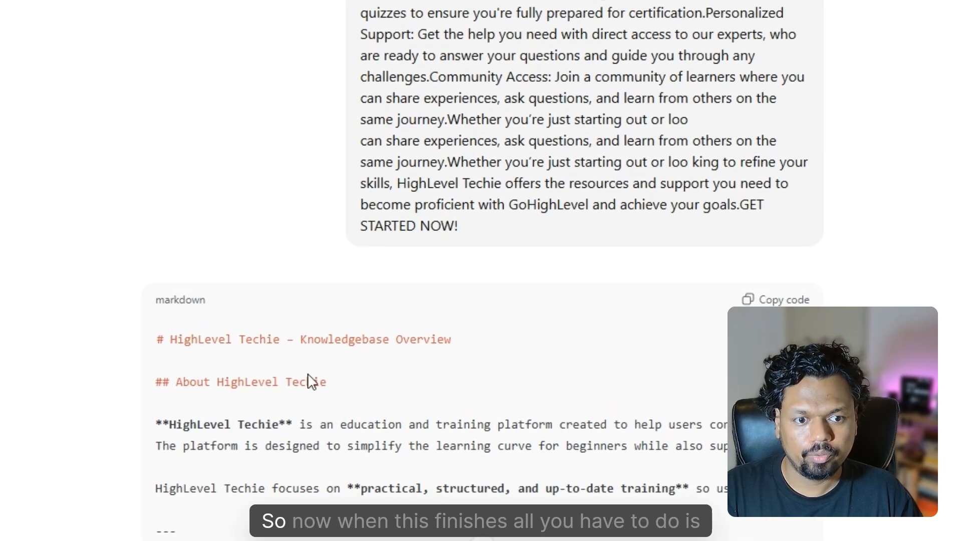
- Look through the generated markdown knowledge base document, checking its headings and sections
scroll(310, 382, "down", 5)
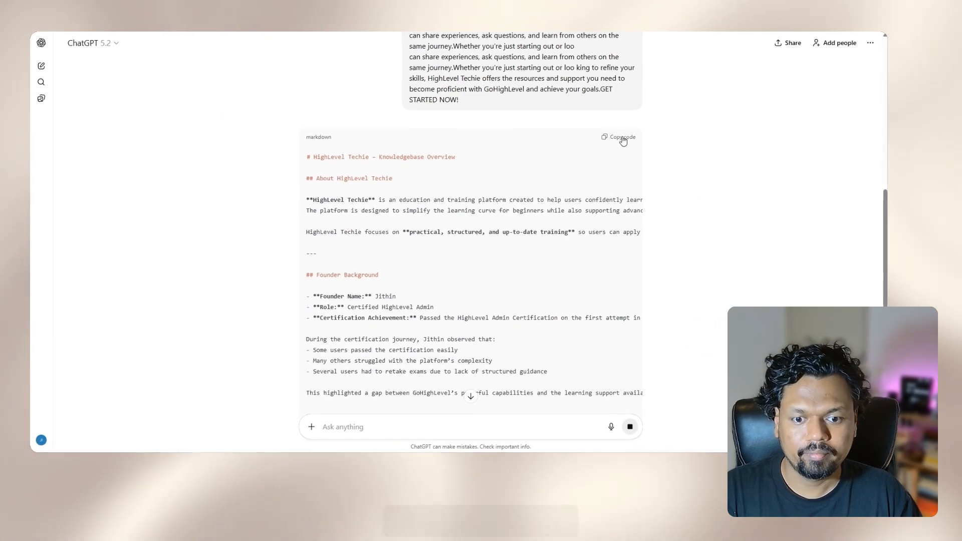
scroll(573, 218, "down", 8)
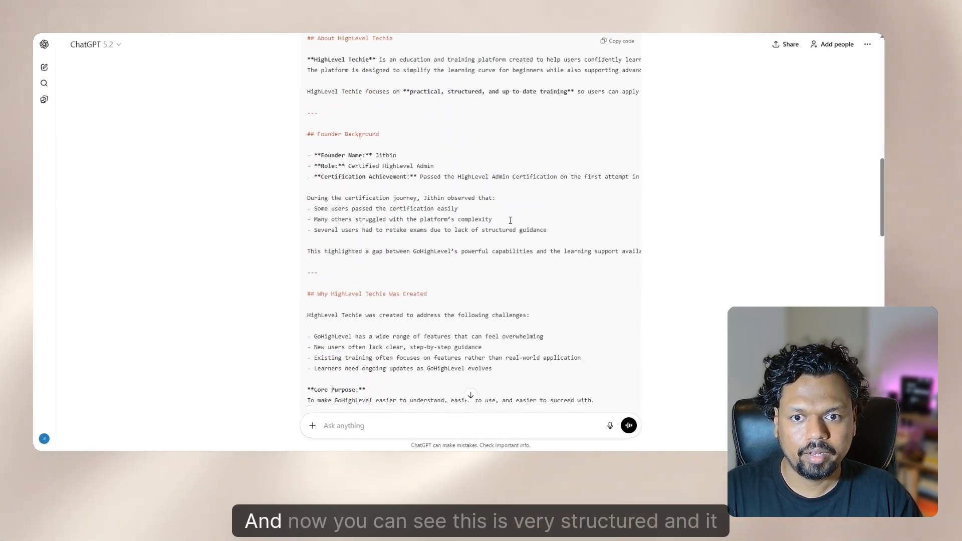
scroll(511, 220, "up", 1)
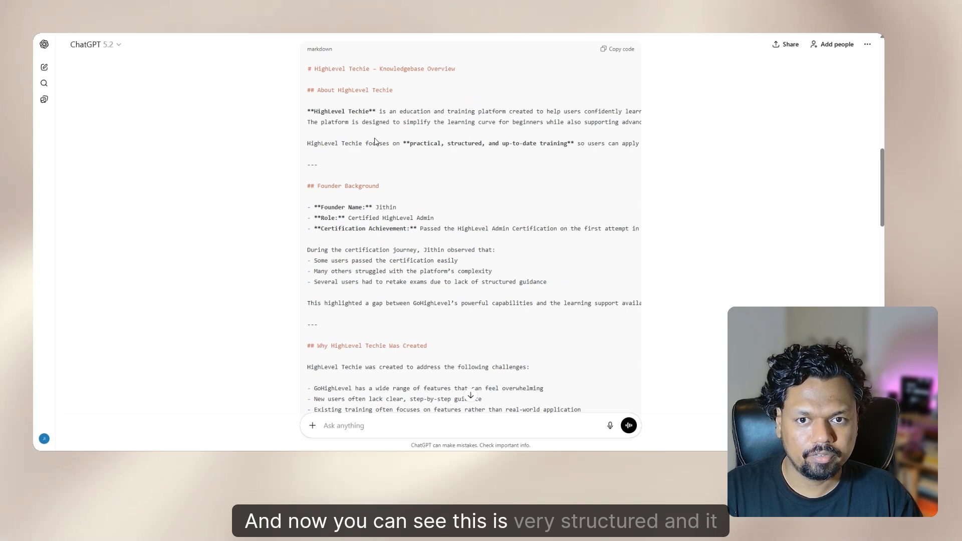
scroll(433, 191, "down", 3)
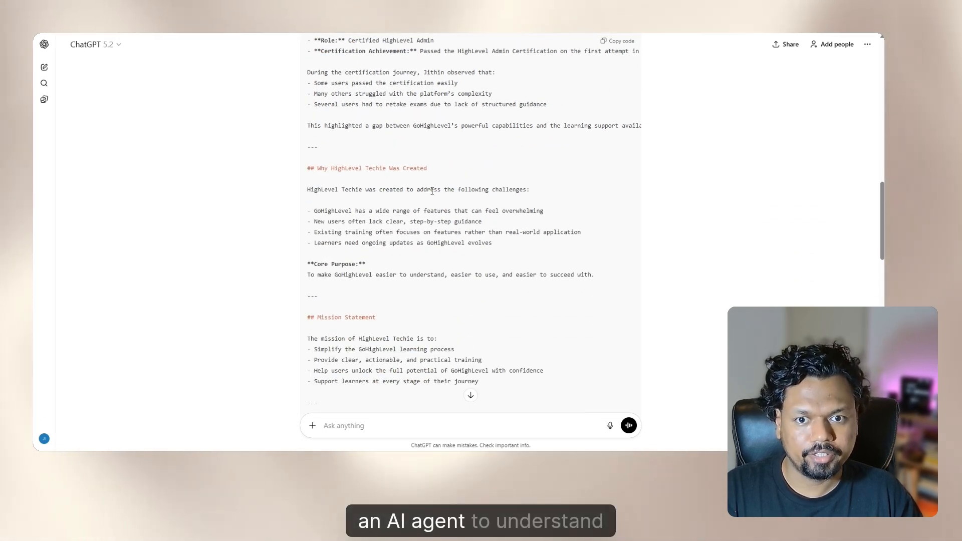
scroll(453, 186, "down", 2)
scroll(453, 185, "down", 2)
scroll(453, 185, "up", 5)
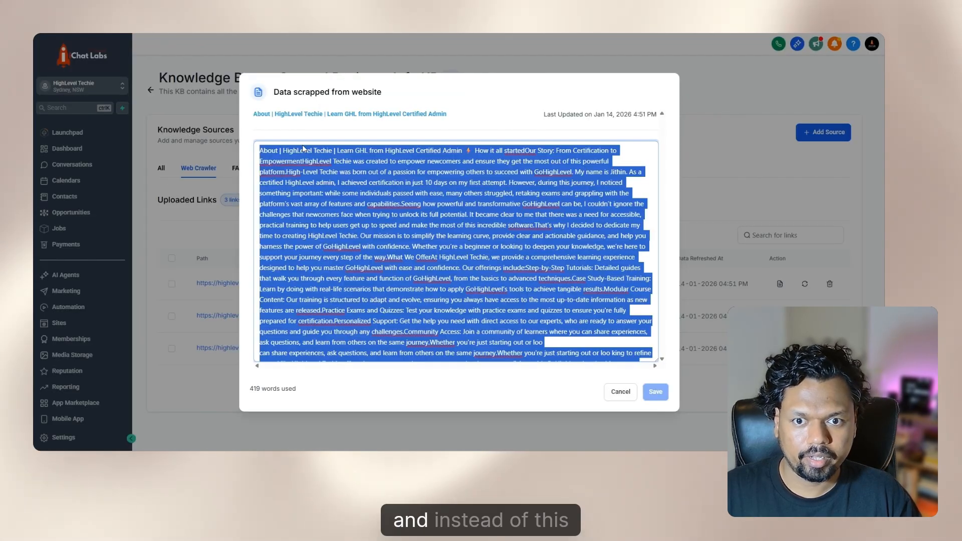
- Back in HighLevel, replace the scraped About page text with the structured document generated by ChatGPT
left_click(324, 178)
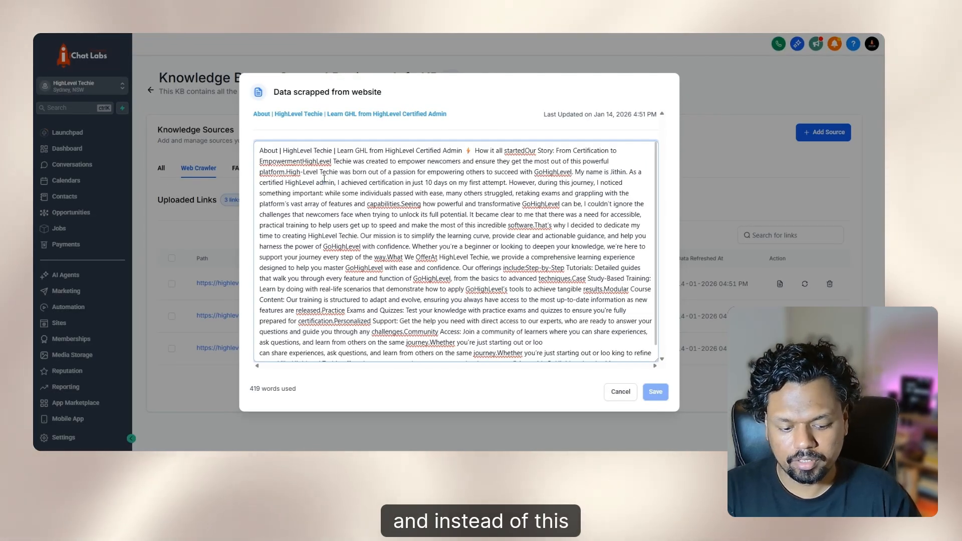
key("ctrl+a")
key("BackSpace")
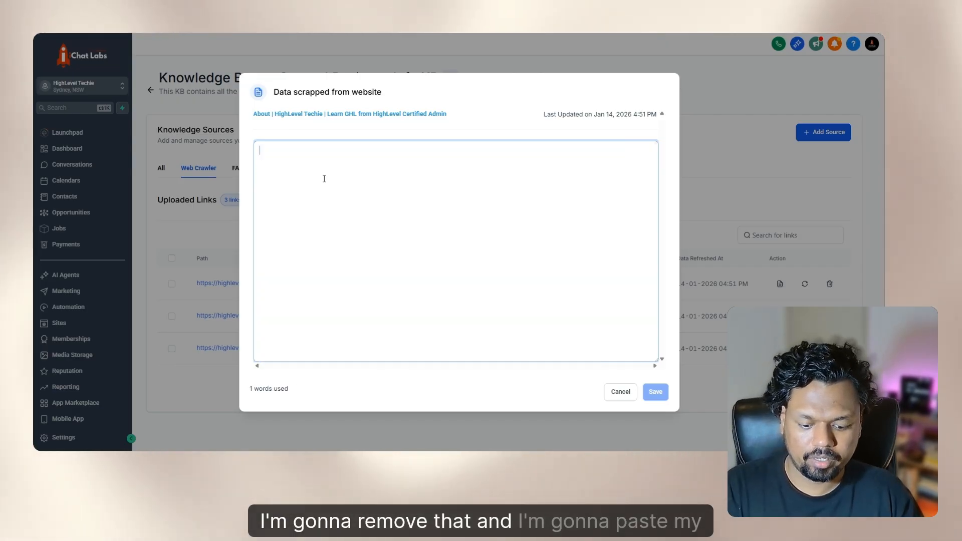
scroll(481, 266, "up", 15)
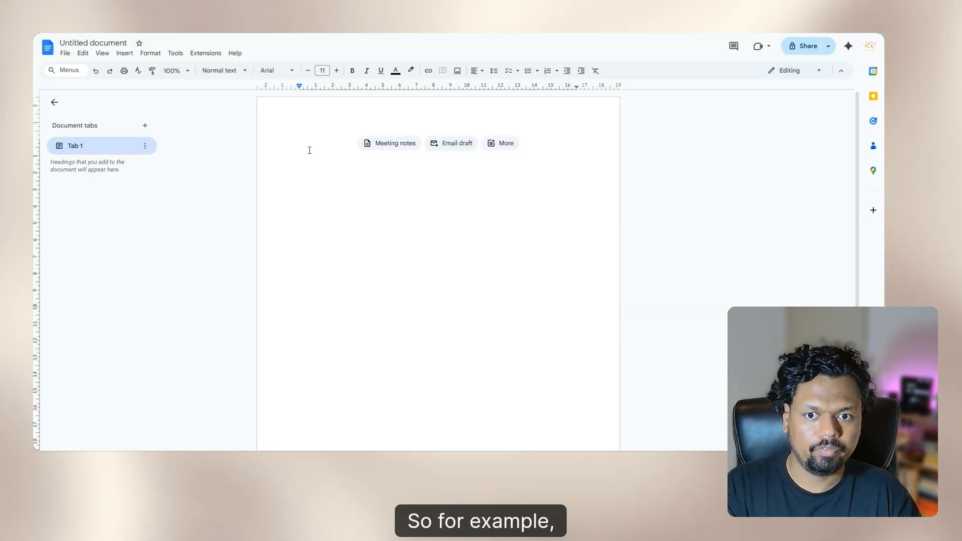
- In Google Docs, paste the structured document into the blank file and title it "# HighLevel Techie – Knowledgebase Overview"
key("ctrl+v")
scroll(372, 193, "up", 20)
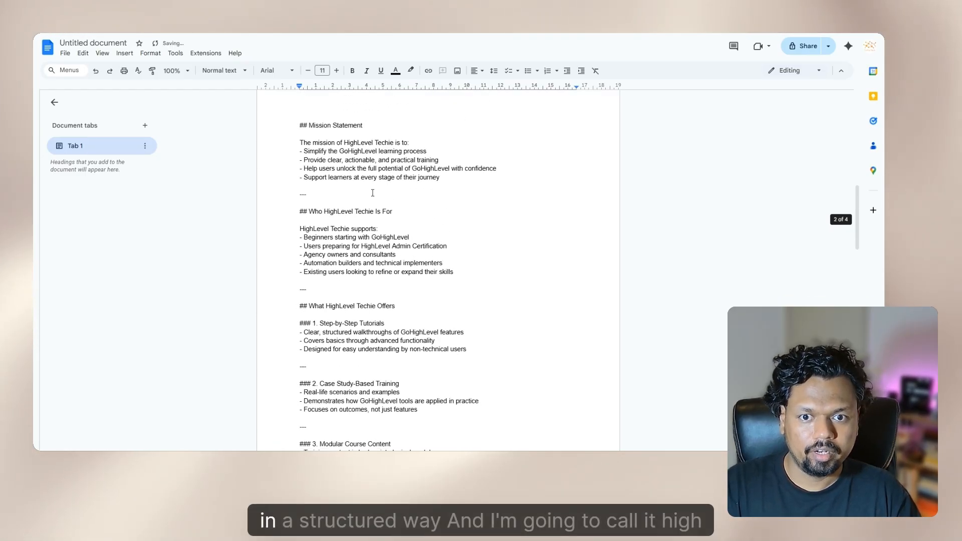
scroll(372, 193, "up", 5)
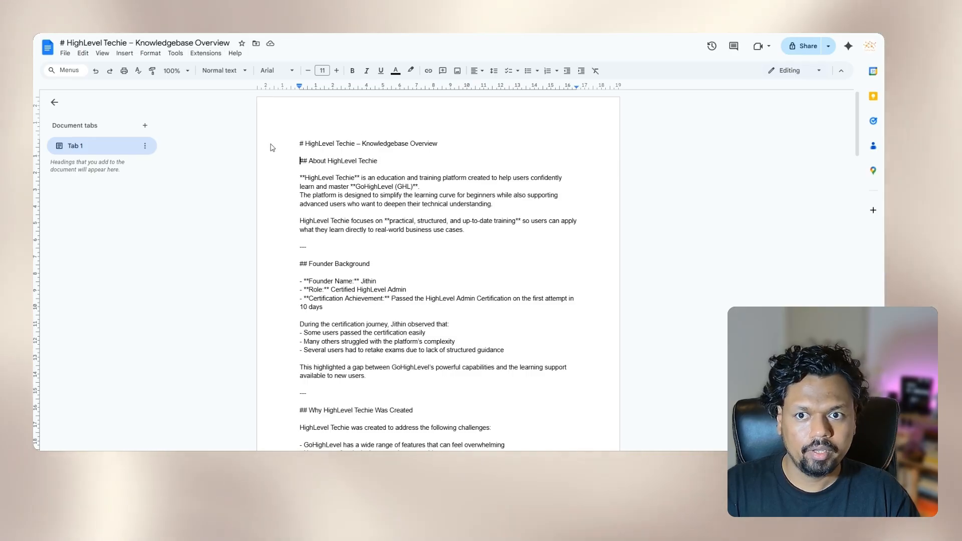
left_click(477, 151)
- Share the document with Anyone with the link as Viewer and copy its link
left_click(808, 47)
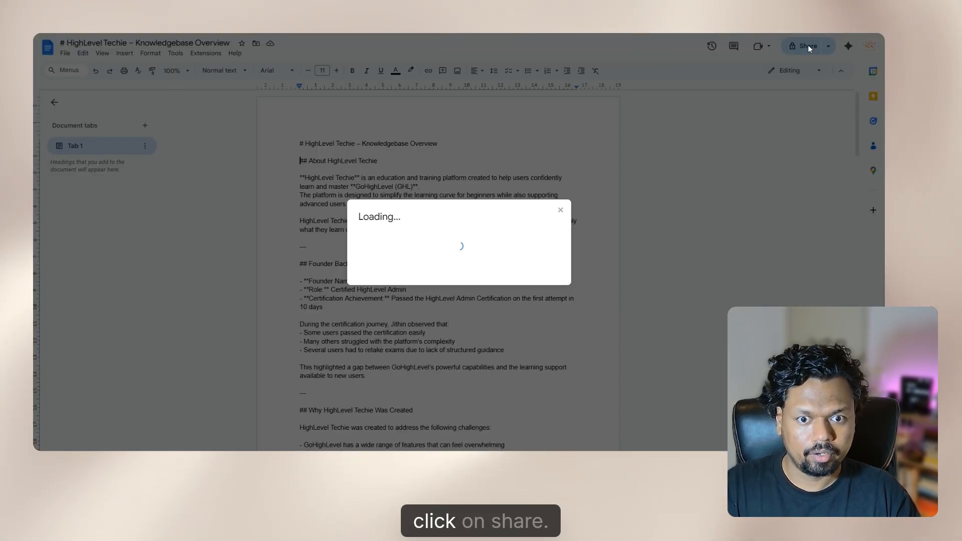
left_click(394, 283)
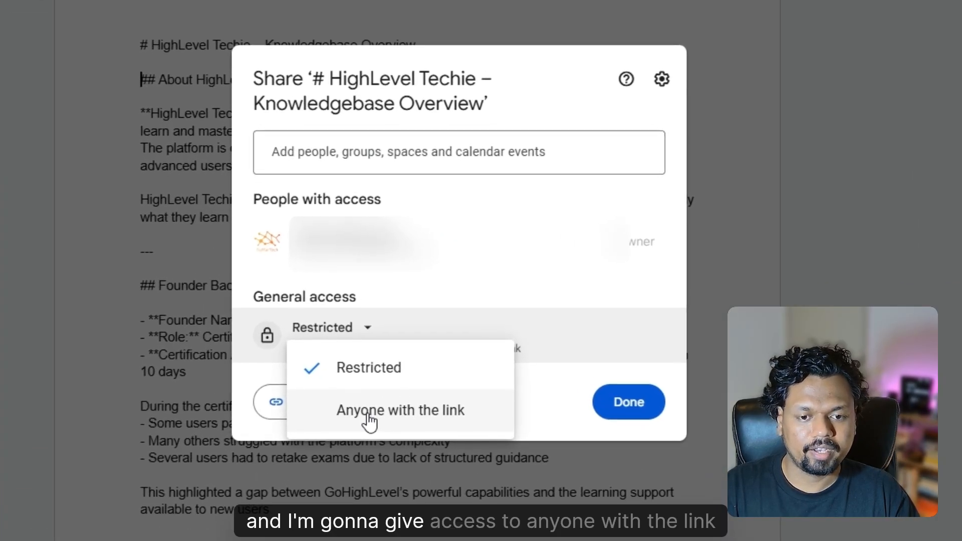
left_click(370, 422)
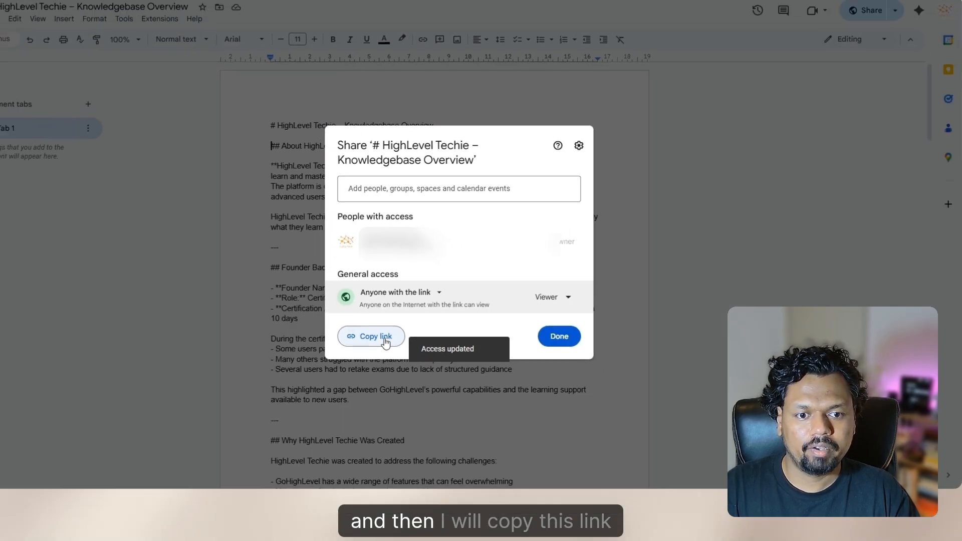
left_click(394, 323)
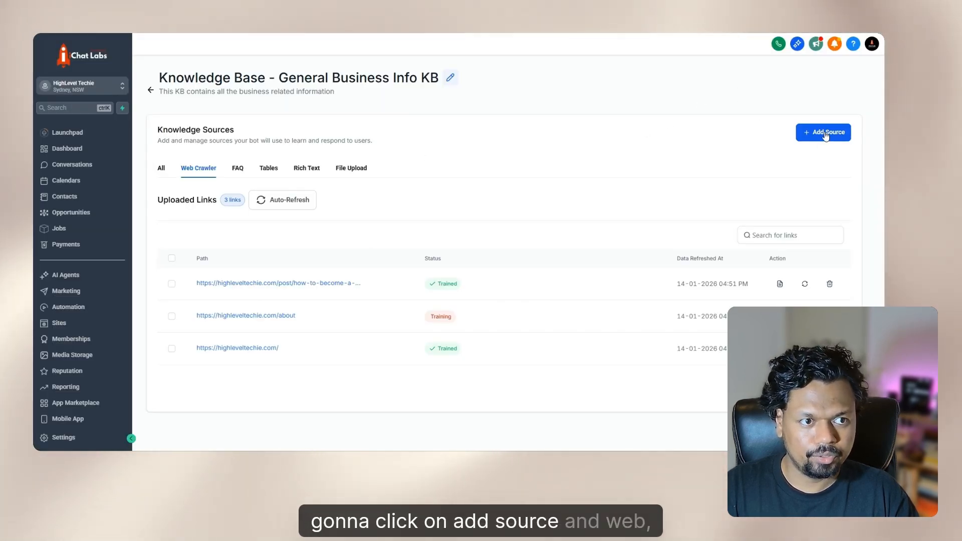
- In HighLevel, add a Web Crawler source with Exact URL set to the Google Doc's share link and extract its data
left_click(827, 50)
left_click(356, 264)
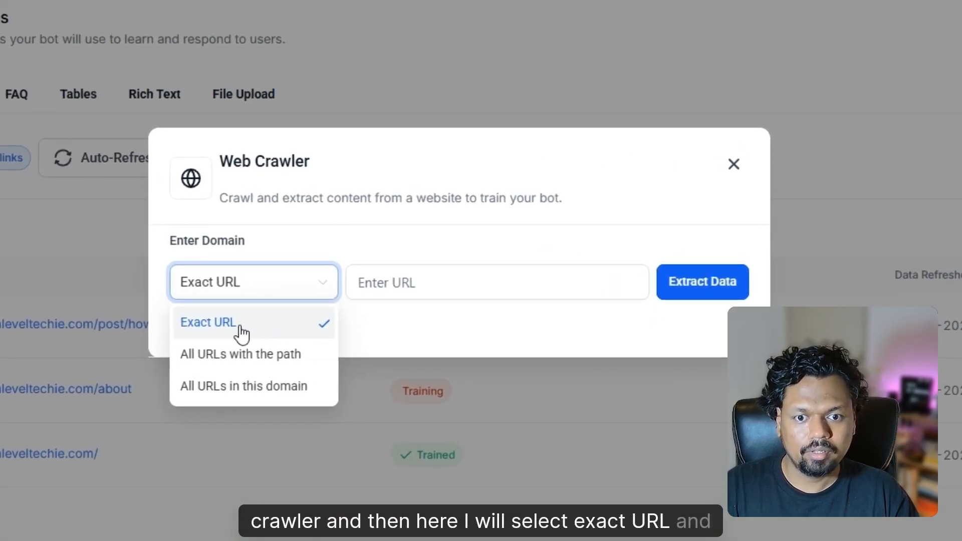
left_click(242, 331)
key("ctrl+v")
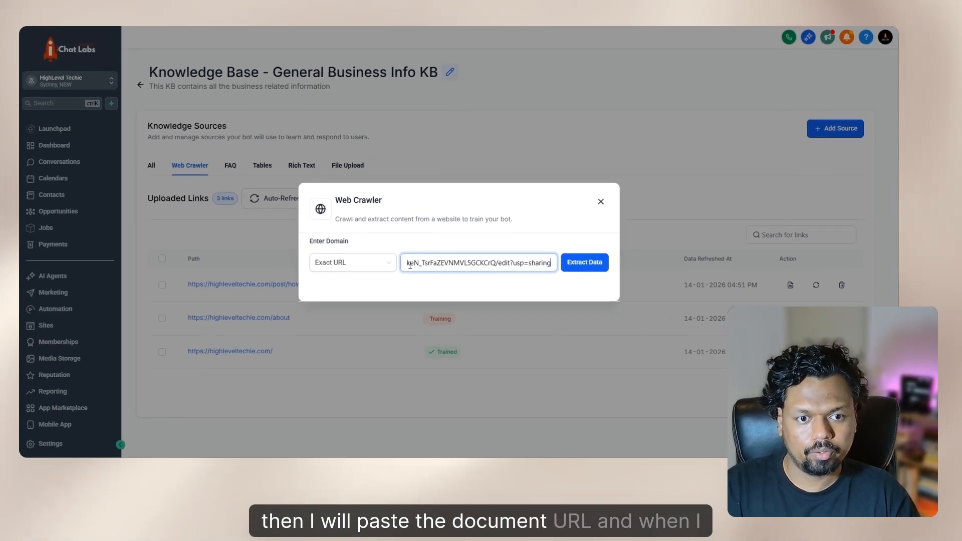
left_click(572, 264)
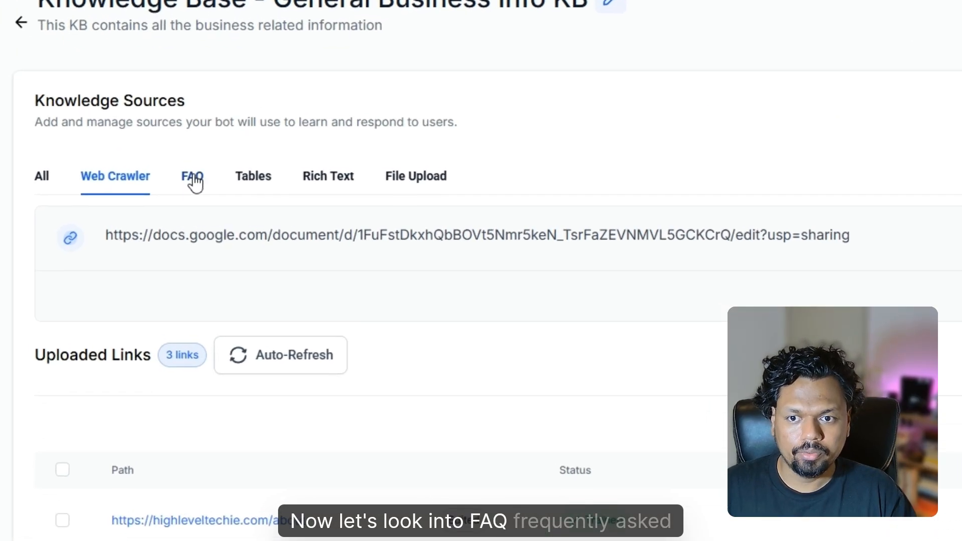
- Save an FAQ asking "What time do you open on weekends?", answered "We are open from 11am until 3pm on weekends", and expand it
left_click(193, 180)
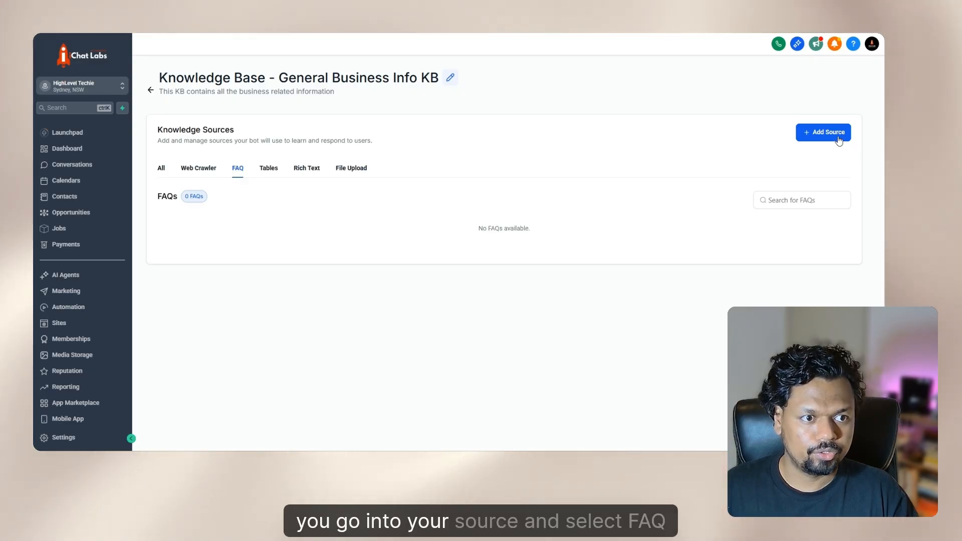
left_click(819, 66)
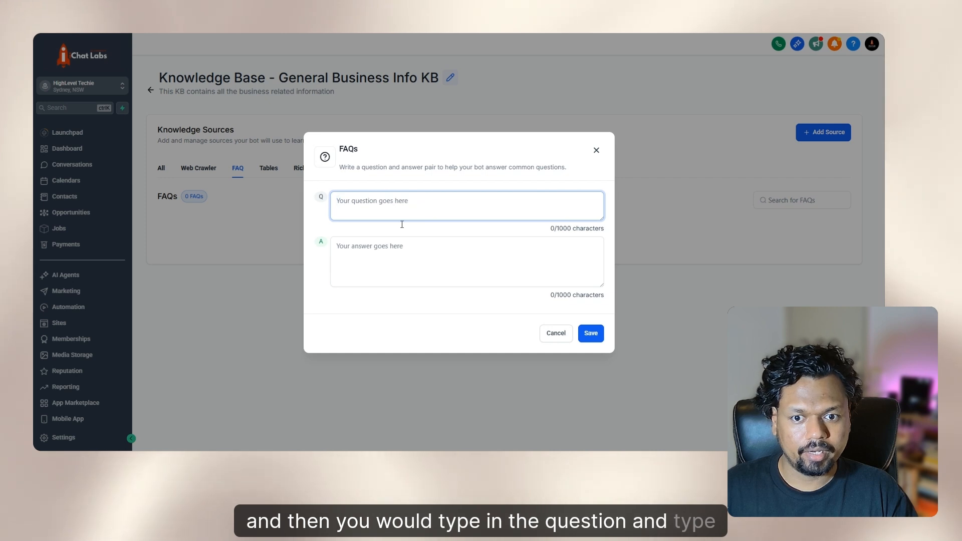
left_click(338, 253)
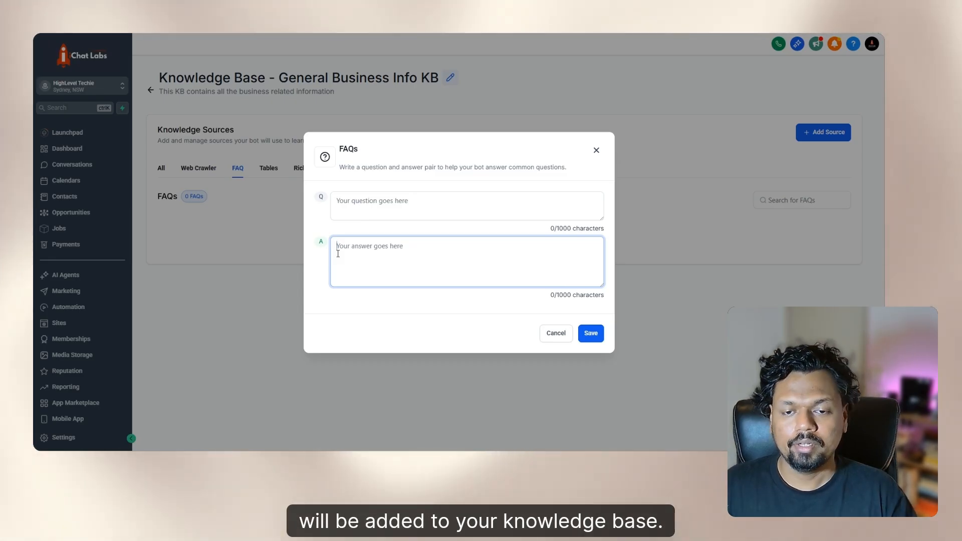
type("What time do you open on weekends?")
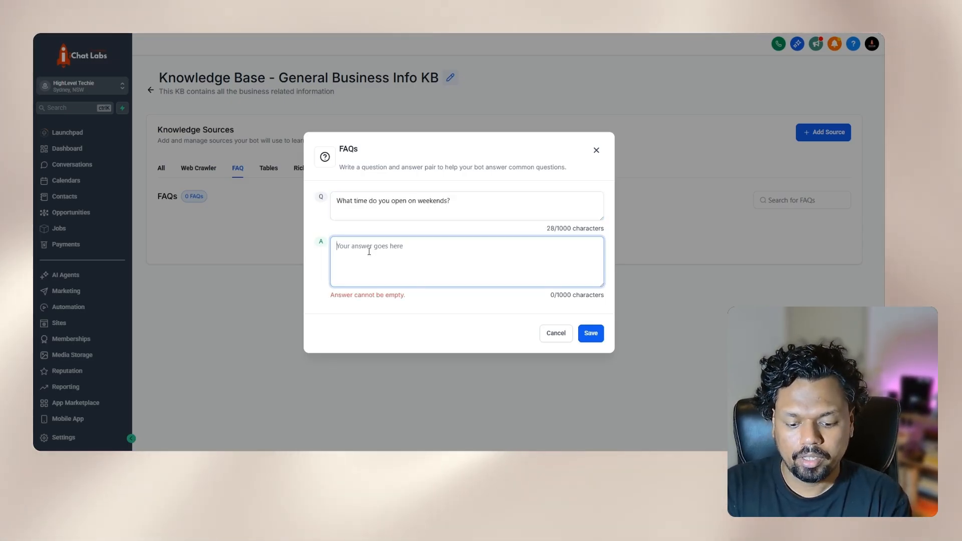
type("We are open from 11am until 3pm on weekends")
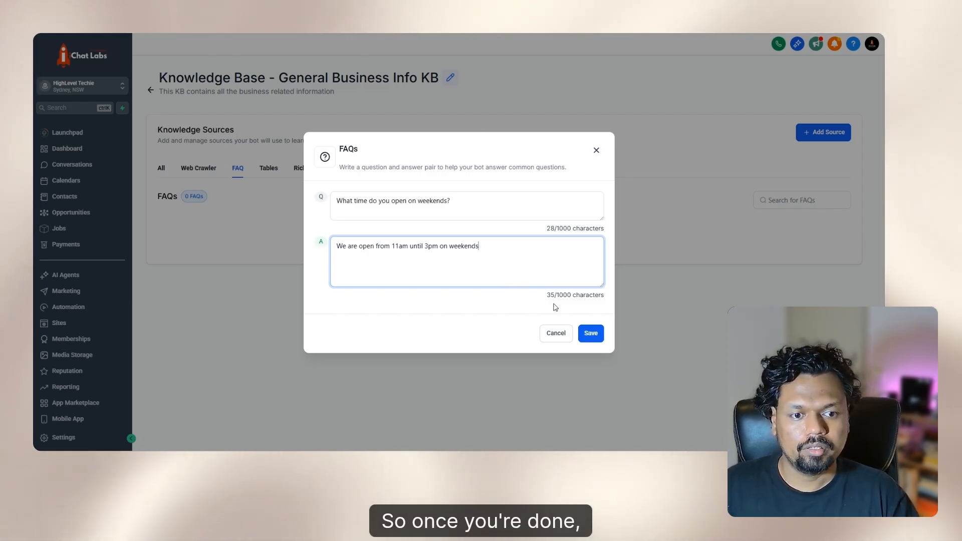
left_click(591, 333)
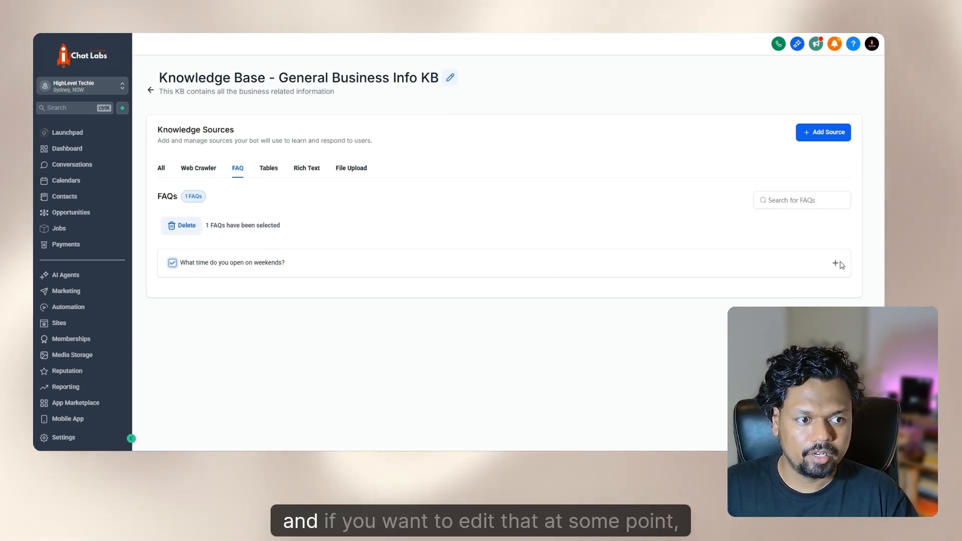
left_click(836, 263)
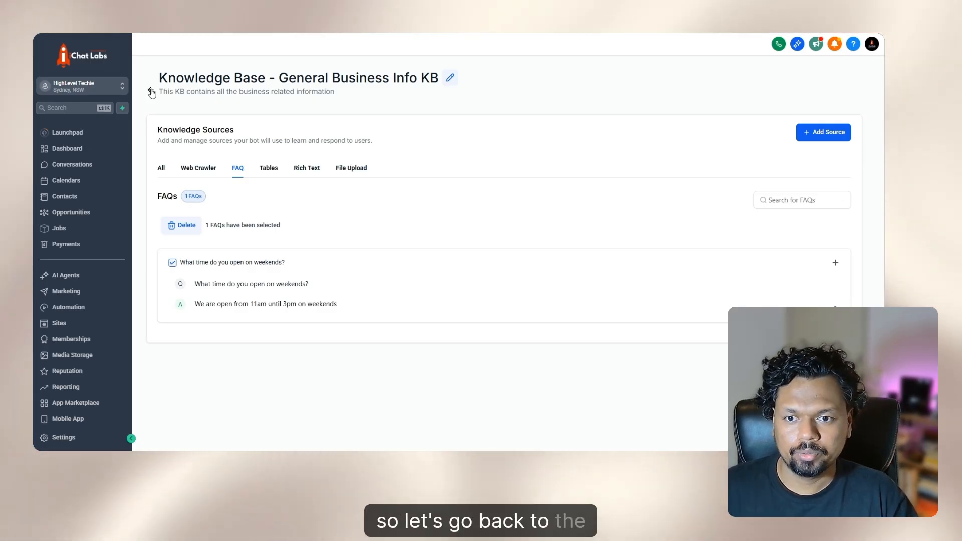
- Leave the knowledge base and filter the Voice AI call logs to Test calls
left_click(151, 91)
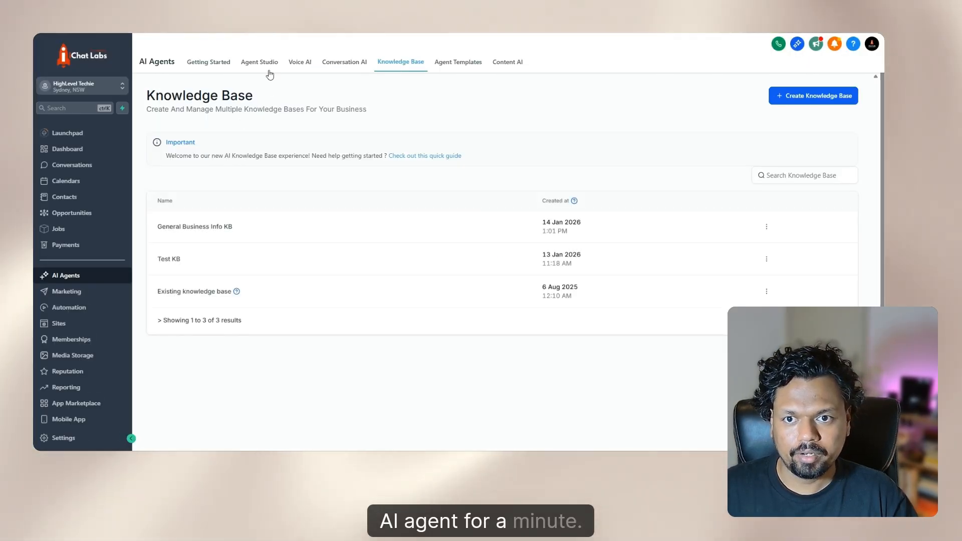
left_click(300, 62)
scroll(286, 148, "down", 6)
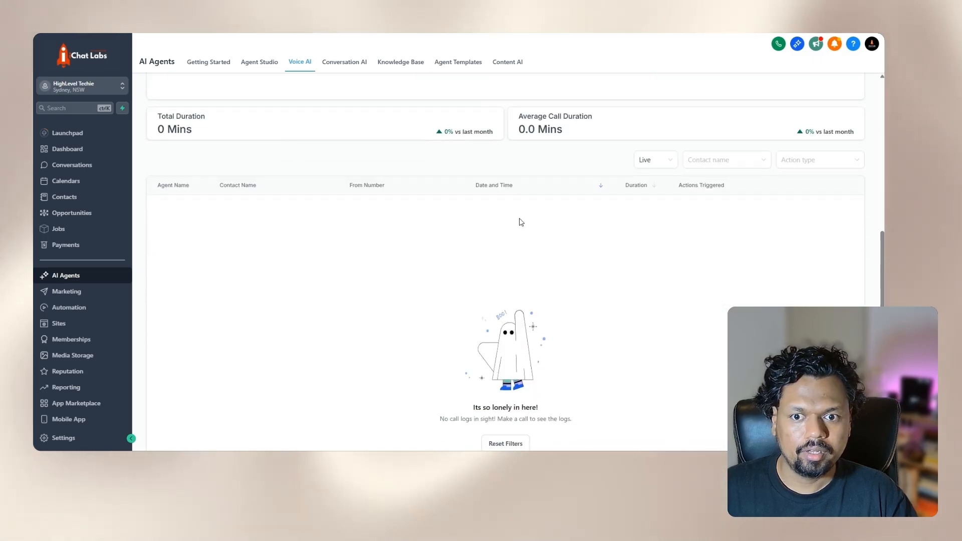
scroll(521, 222, "up", 1)
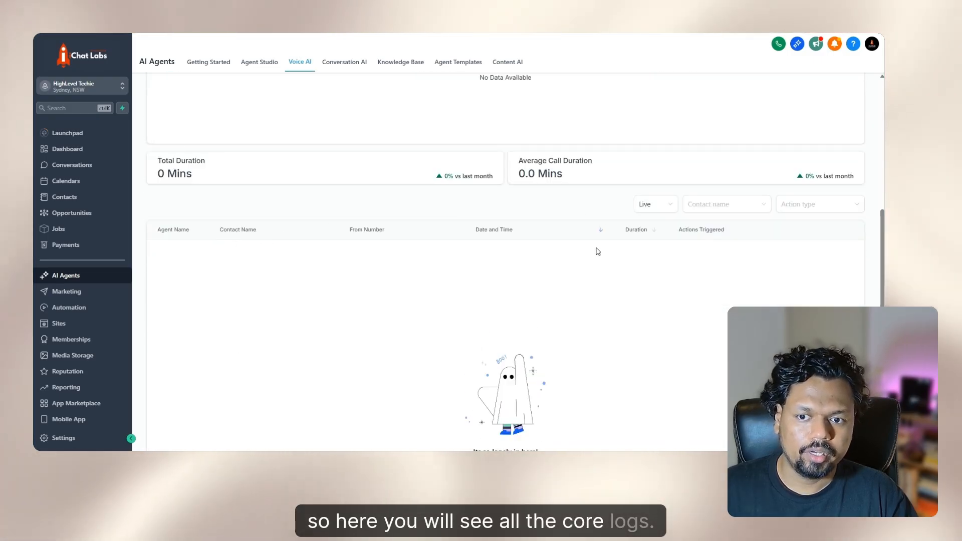
left_click(656, 208)
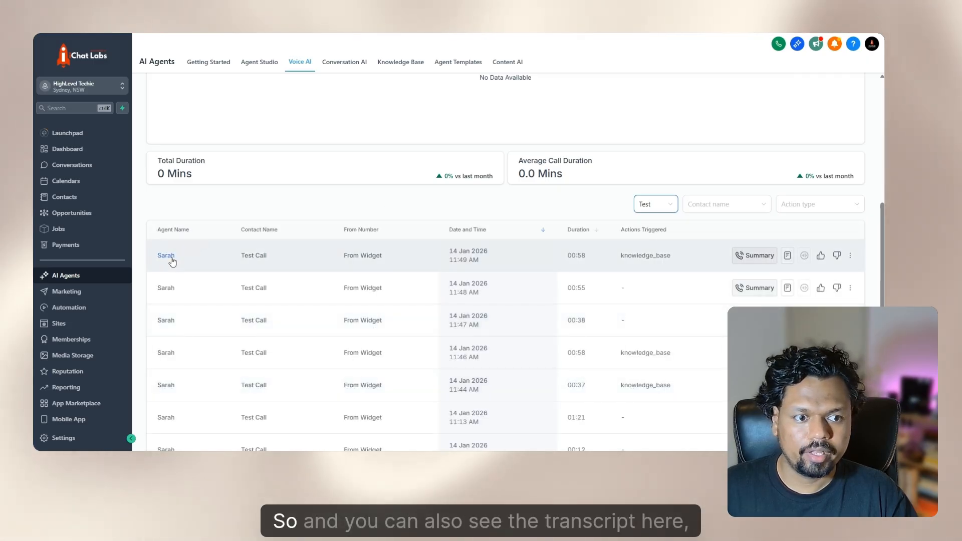
- Read through the transcript of the most recent test call, highlight the AI's first clarifying reply, and close the transcript
left_click(788, 256)
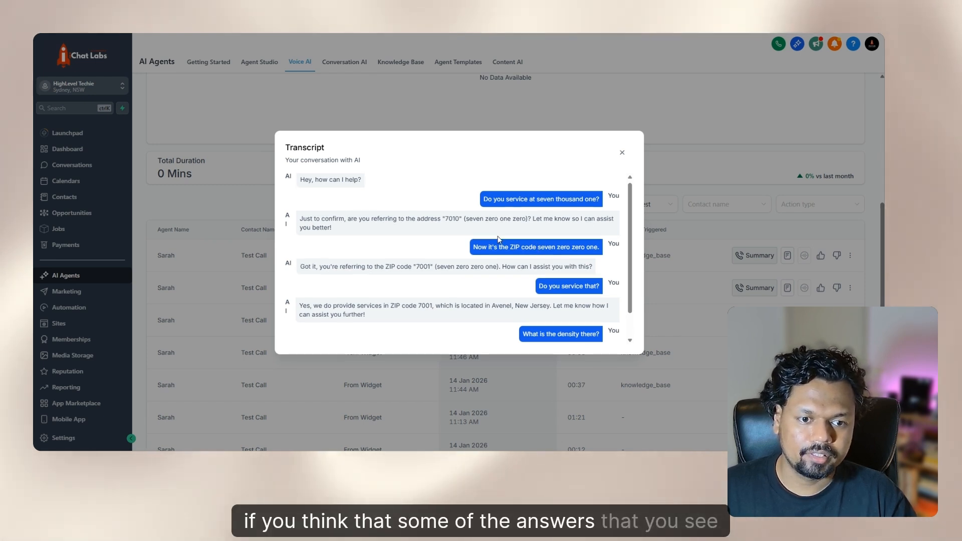
scroll(499, 239, "down", 2)
scroll(499, 239, "up", 2)
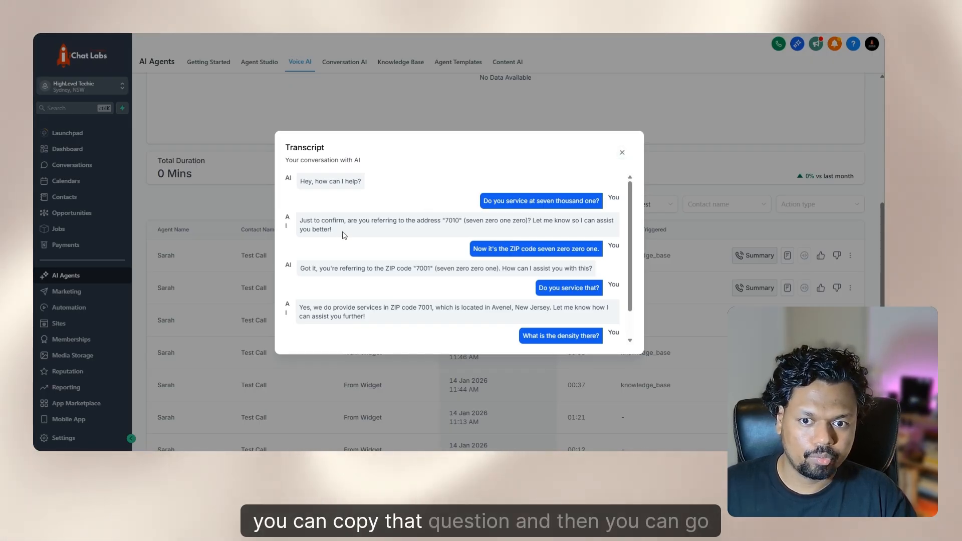
left_click_drag(343, 232, 286, 225)
left_click(624, 155)
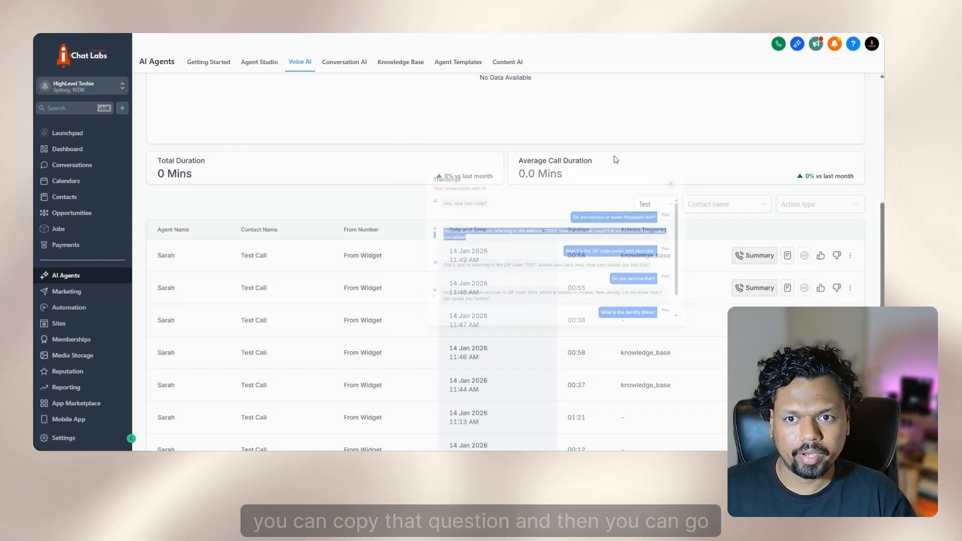
- Return to the General Business Info KB, open a blank FAQ entry and dismiss it without saving
left_click(405, 63)
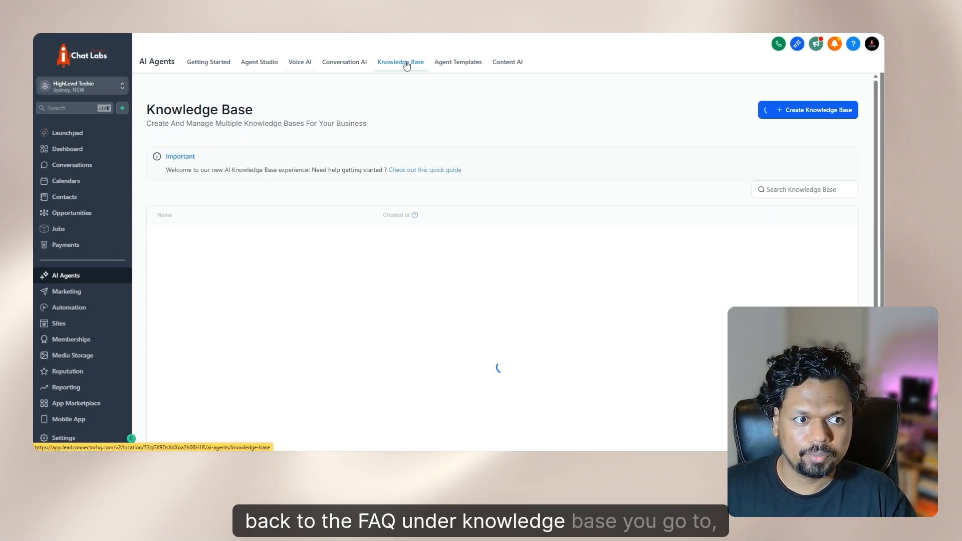
left_click(833, 111)
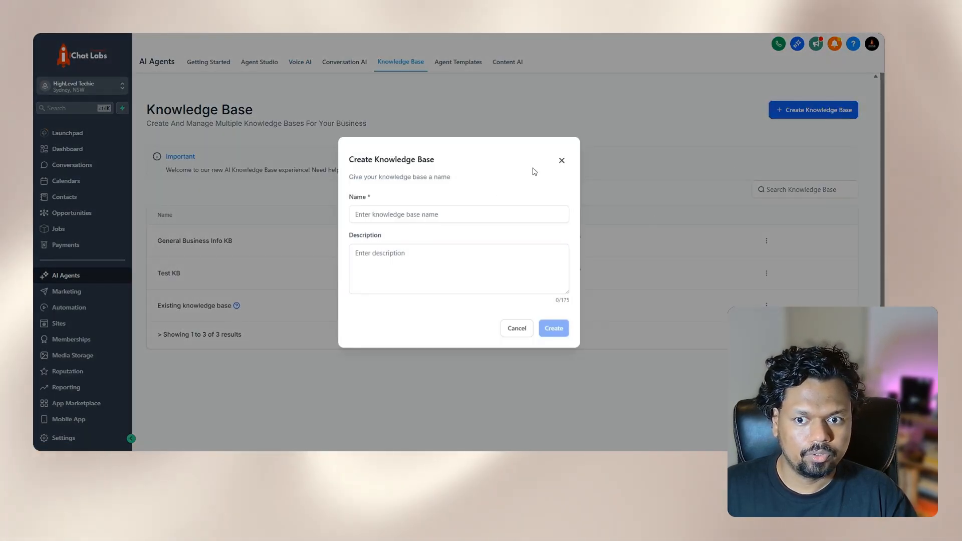
left_click(562, 160)
left_click(195, 241)
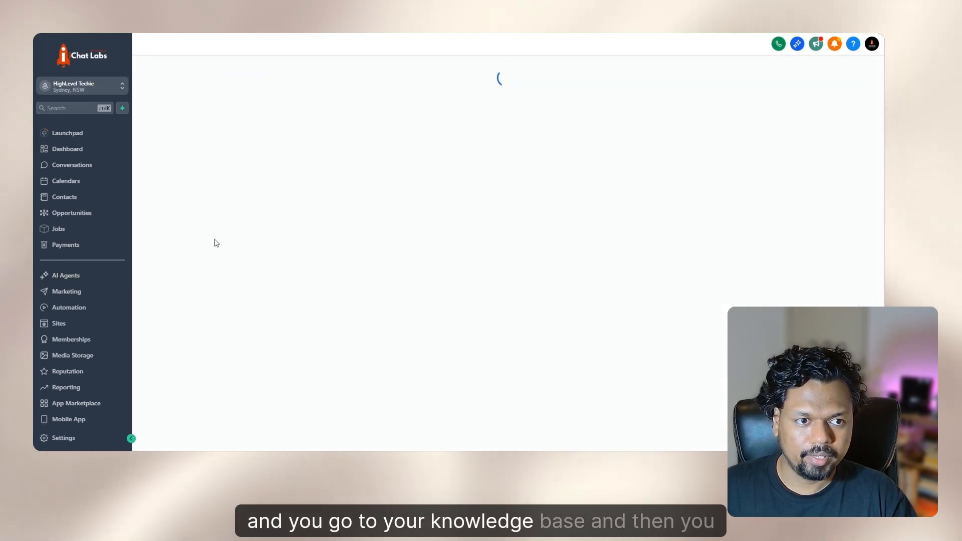
left_click(820, 137)
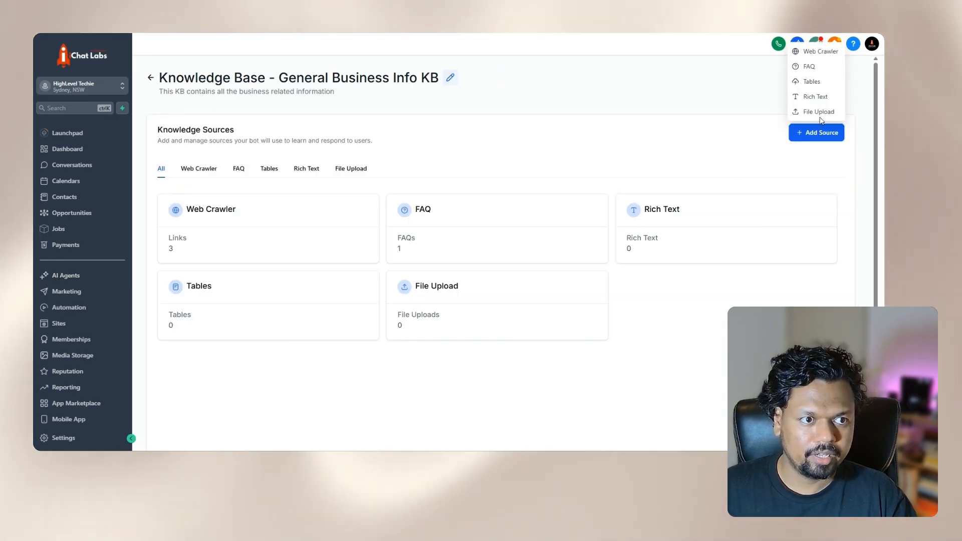
left_click(811, 67)
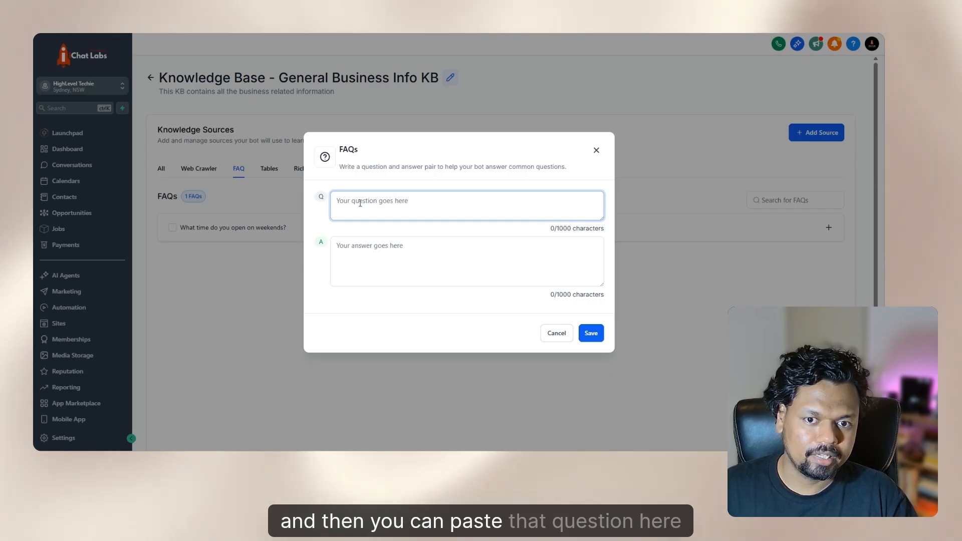
right_click(357, 200)
key("Escape")
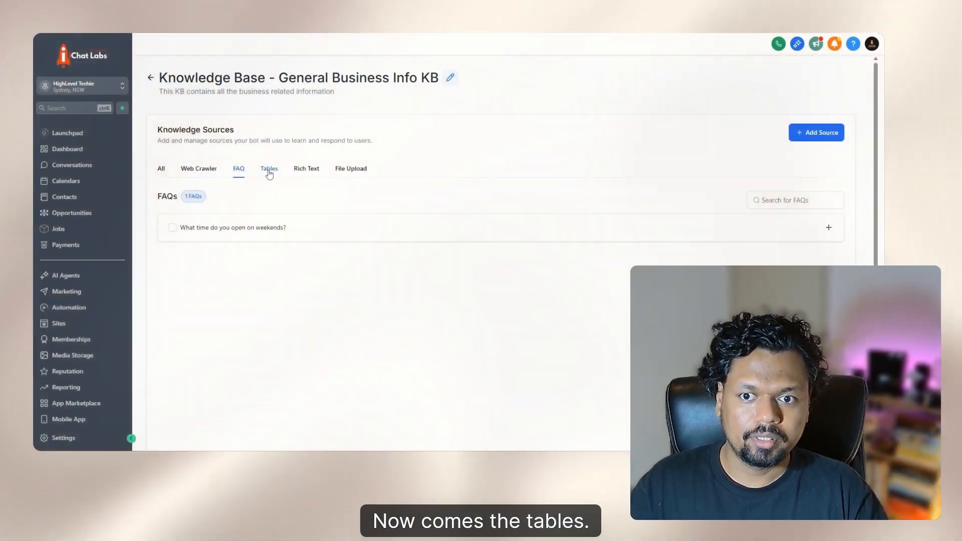
- Start a table source in the knowledge base with the file "uszips - Sheet1.csv", keeping the name "uszips - Sheet1"
left_click(269, 169)
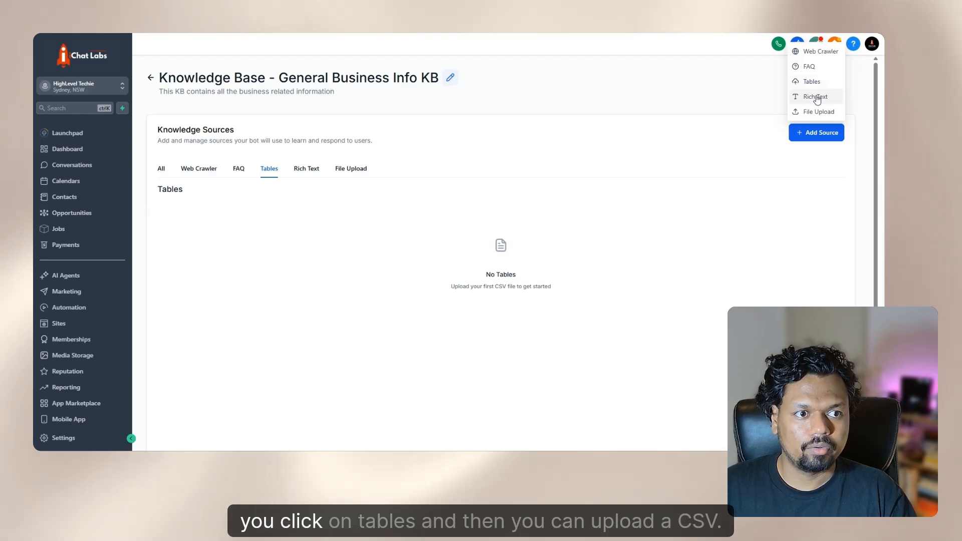
left_click(812, 82)
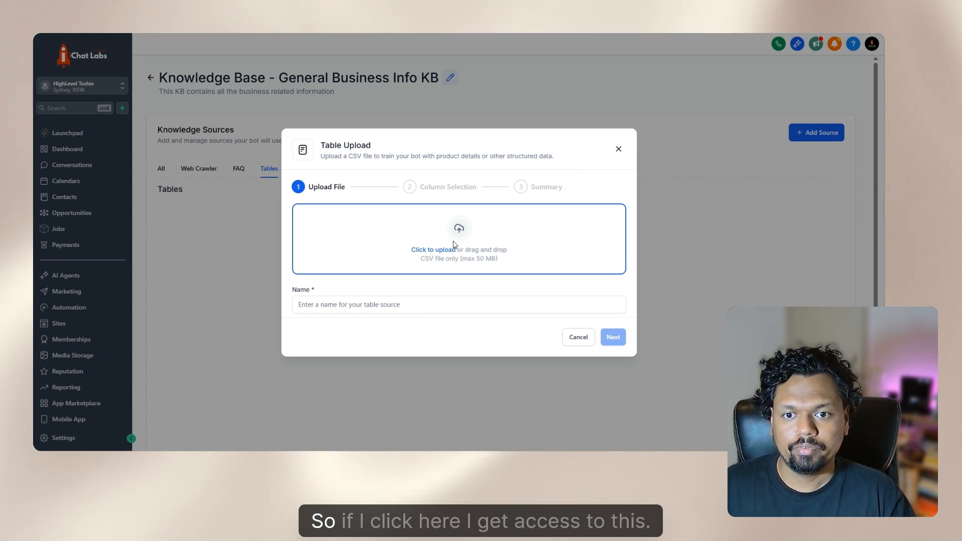
left_click(454, 244)
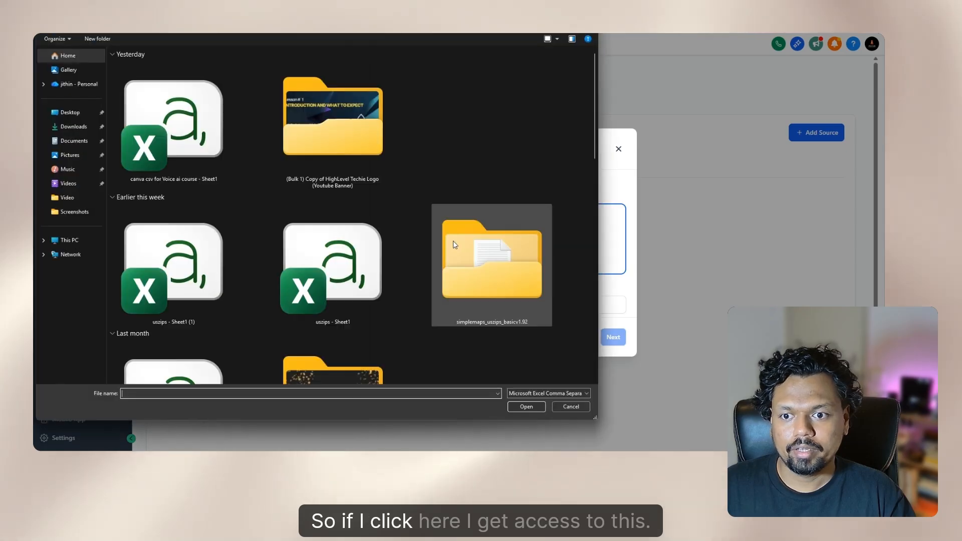
double_click(349, 269)
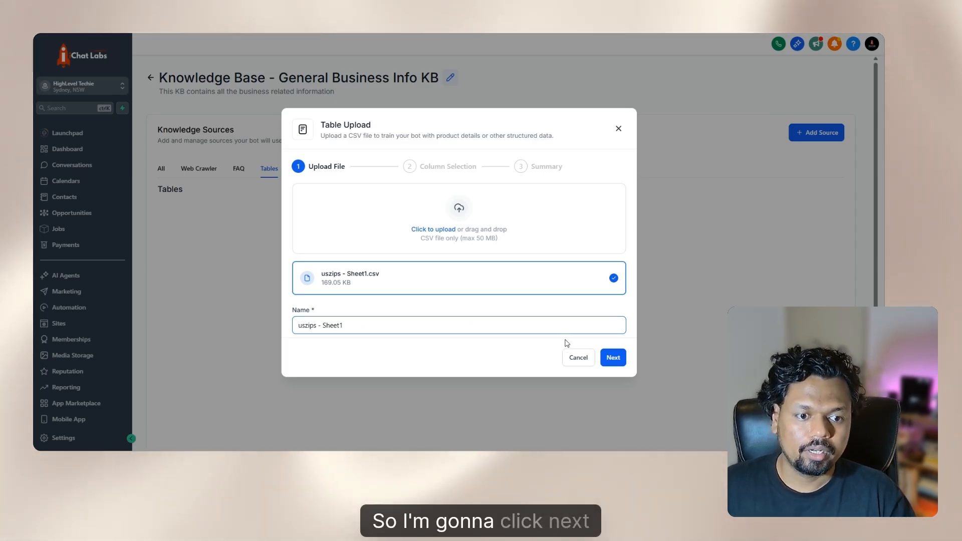
left_click(622, 359)
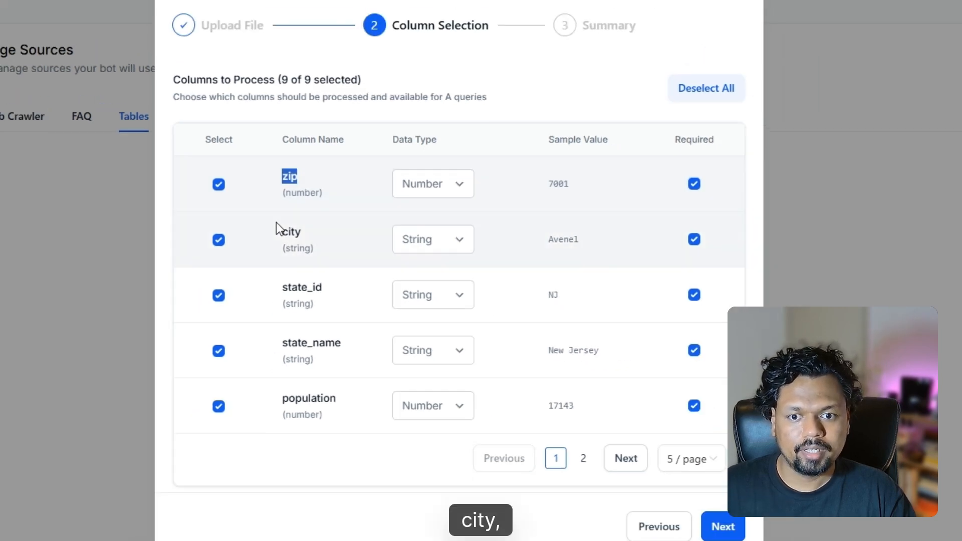
- Review the data types of all the table's columns and submit it with every column selected and required
double_click(264, 230)
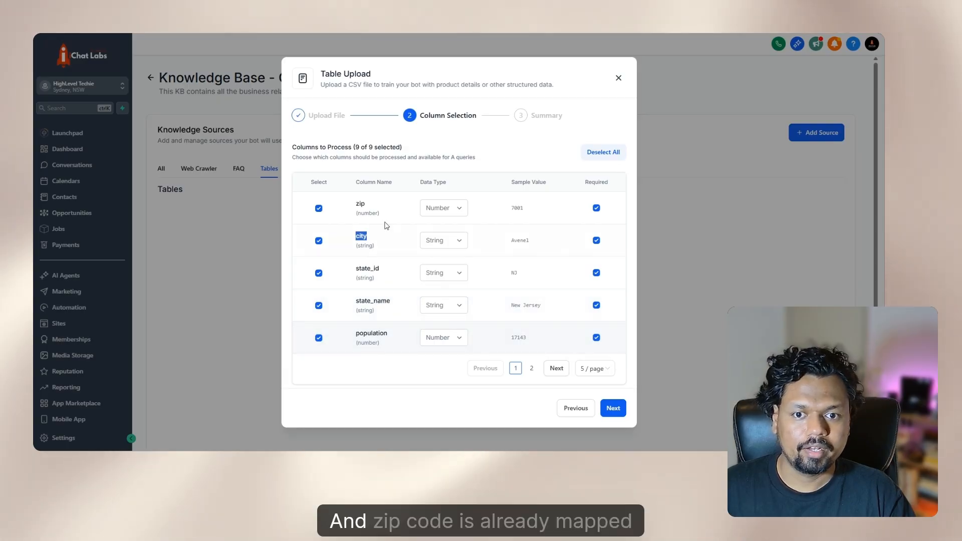
left_click_drag(360, 204, 379, 208)
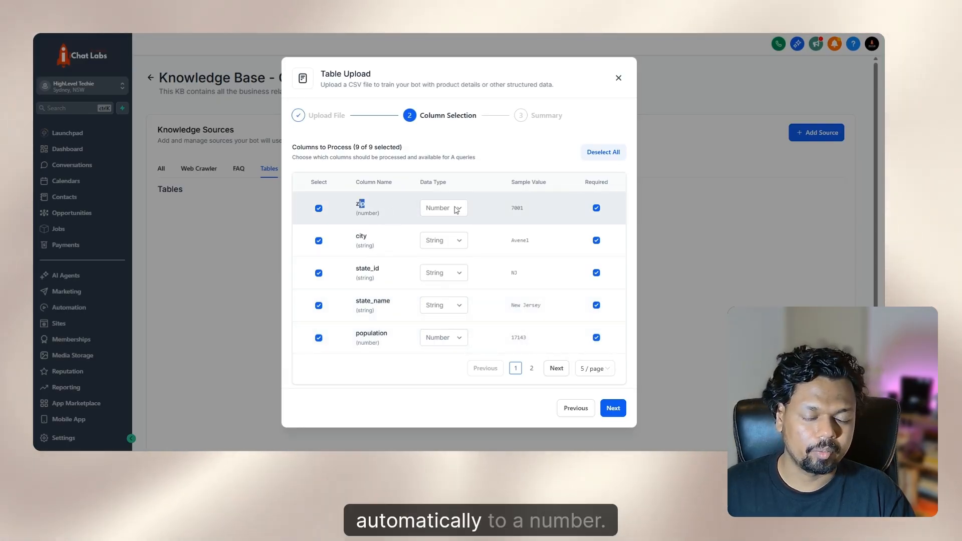
left_click_drag(356, 235, 361, 245)
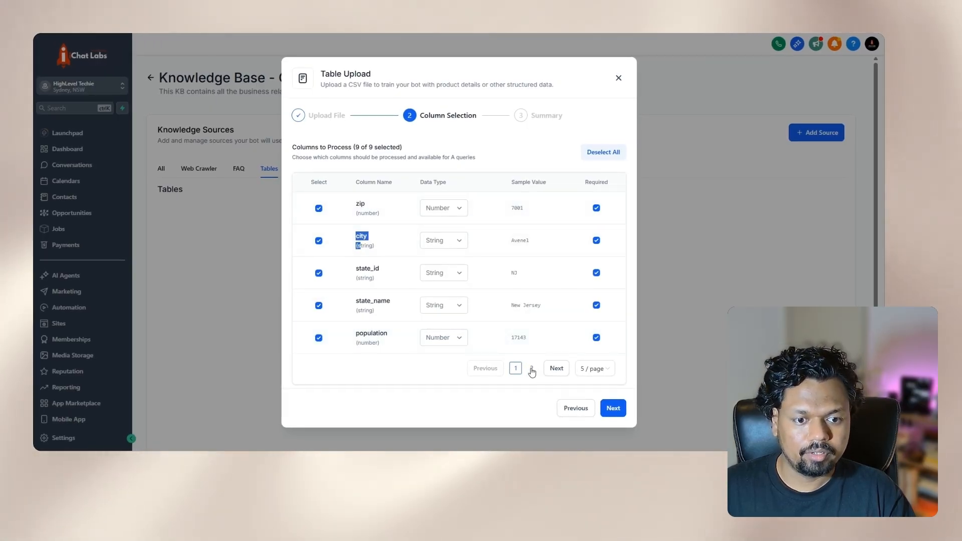
left_click(555, 369)
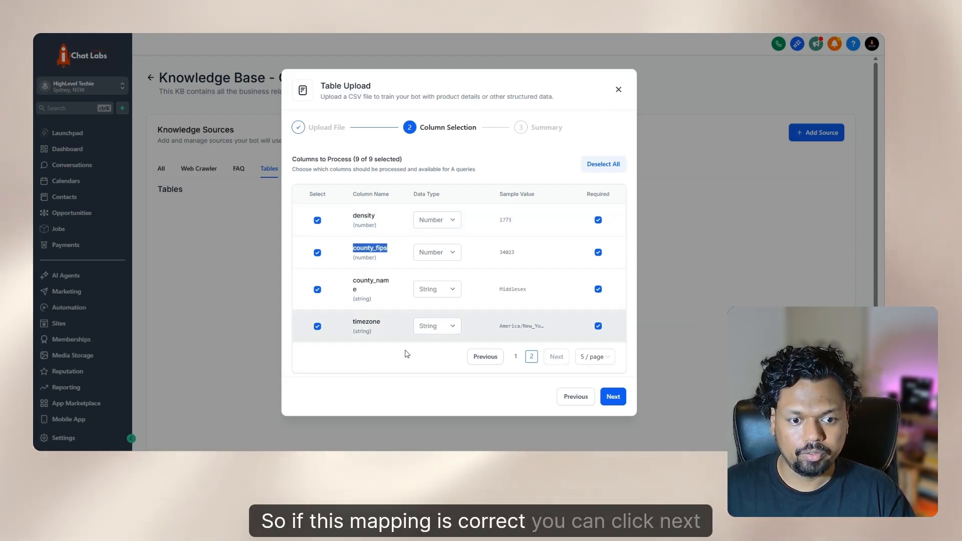
left_click(614, 396)
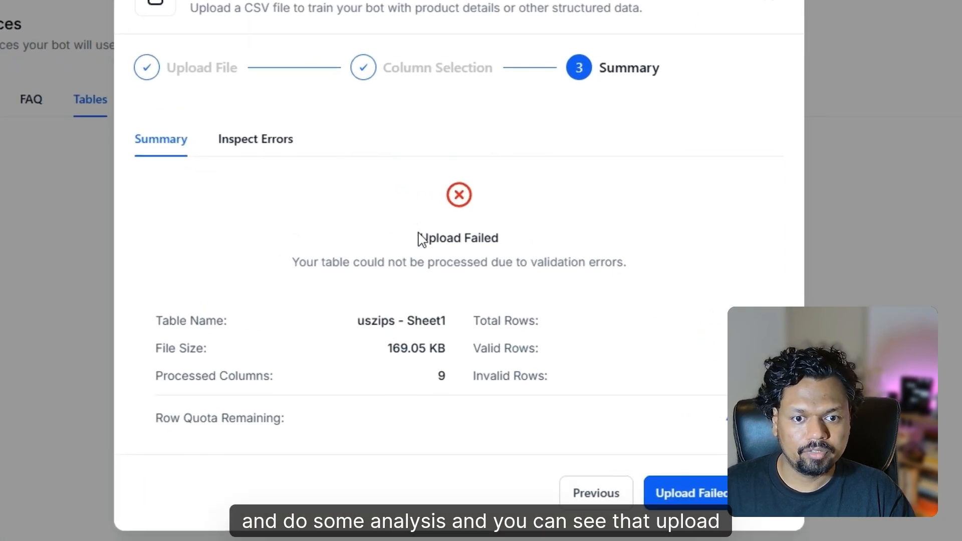
- Inspect the table upload's errors, examine the affected rows under Missing Required Values, and close the upload
left_click_drag(419, 234, 482, 234)
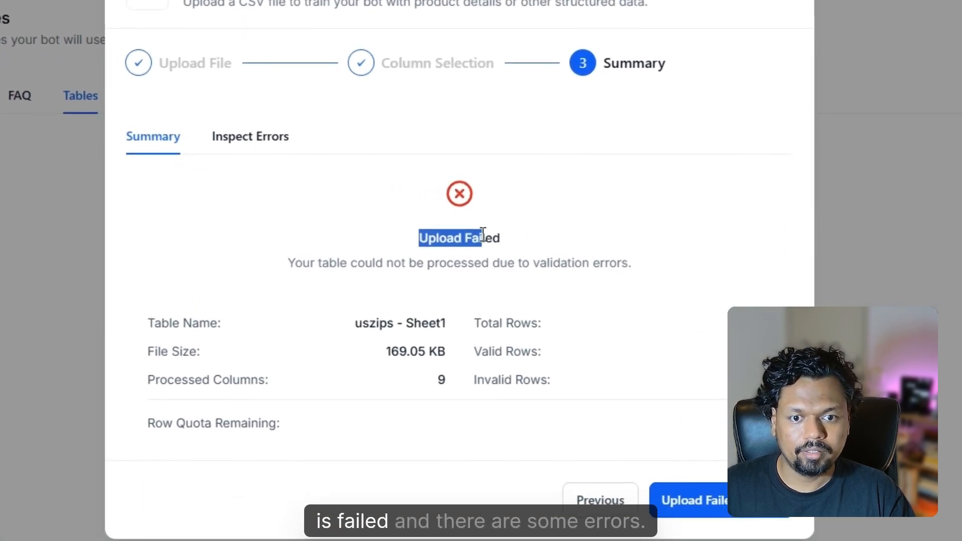
left_click(416, 386)
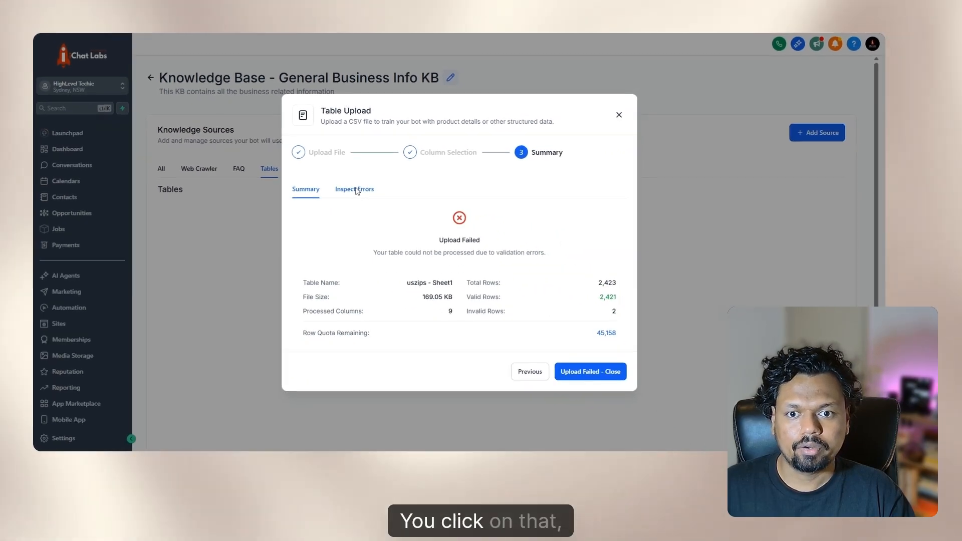
left_click(358, 198)
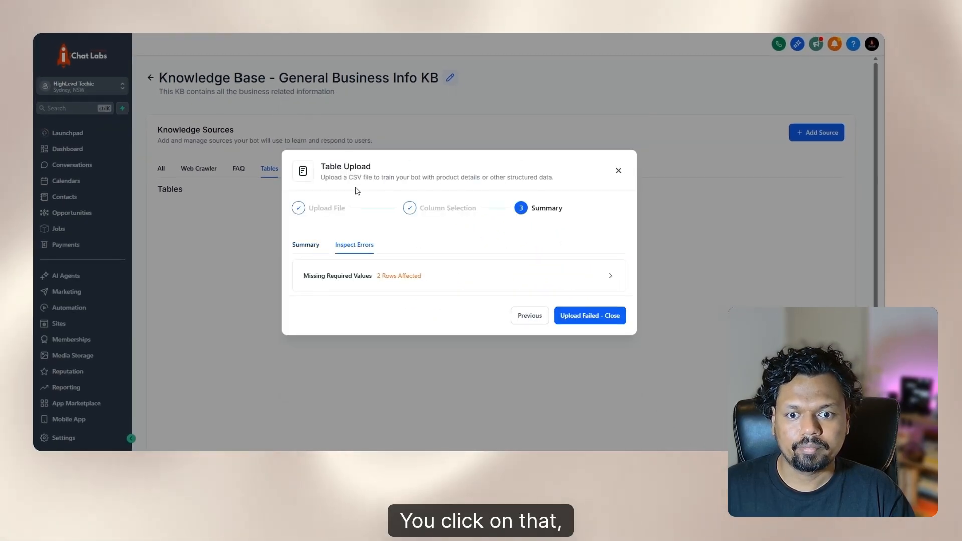
left_click(419, 279)
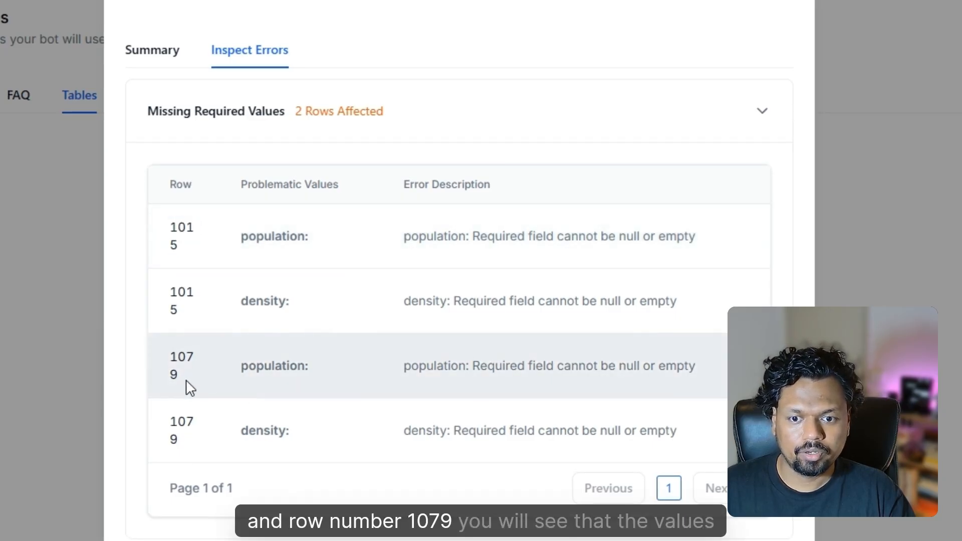
left_click_drag(181, 380, 162, 348)
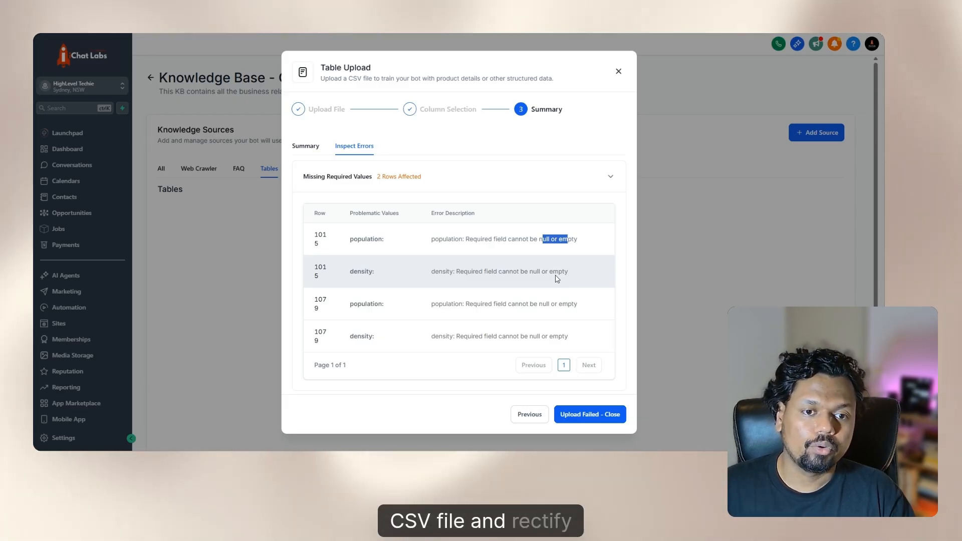
left_click_drag(329, 308, 299, 286)
left_click(418, 299)
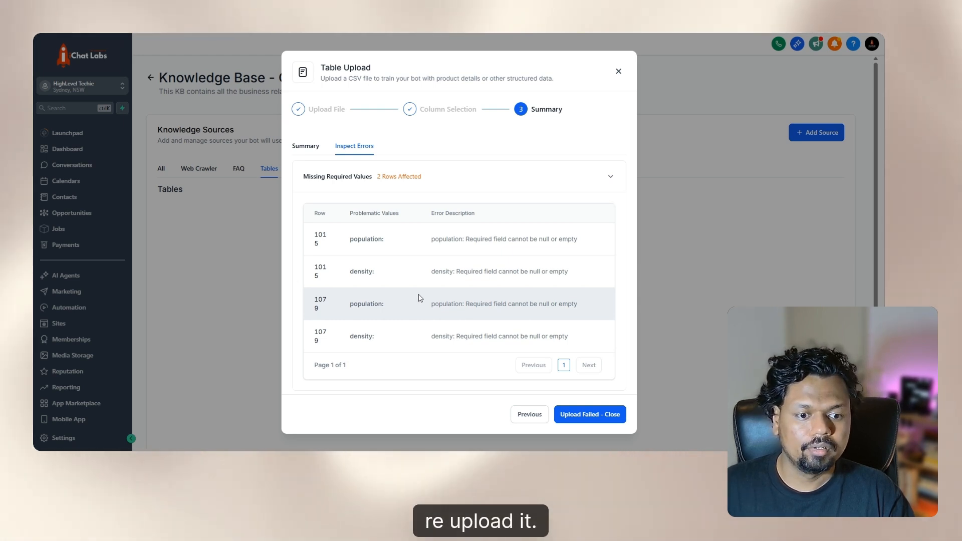
left_click(590, 415)
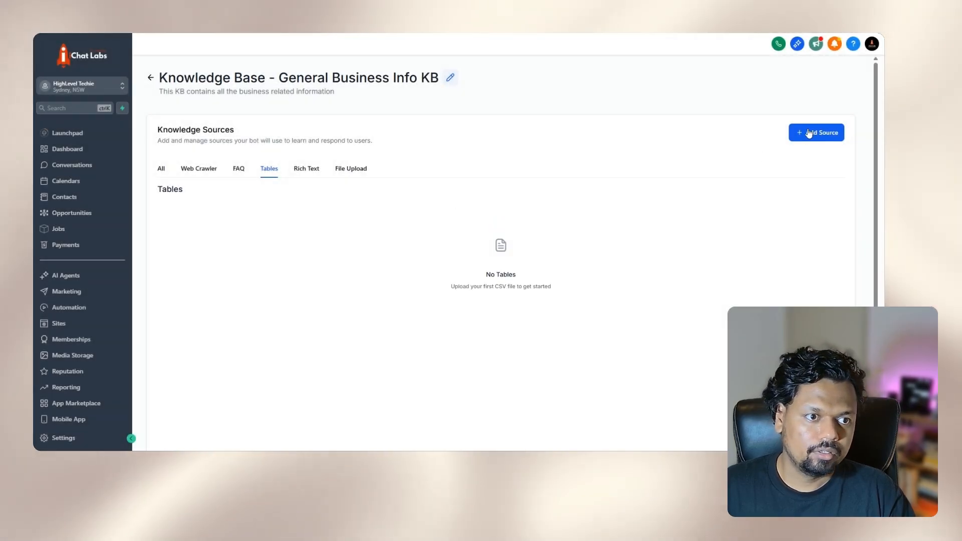
- Upload "uszips - Sheet1 (1).csv" as a table source named "uszips - Sheet1 (1)", processing all columns with their detected data types
left_click(809, 133)
left_click(812, 83)
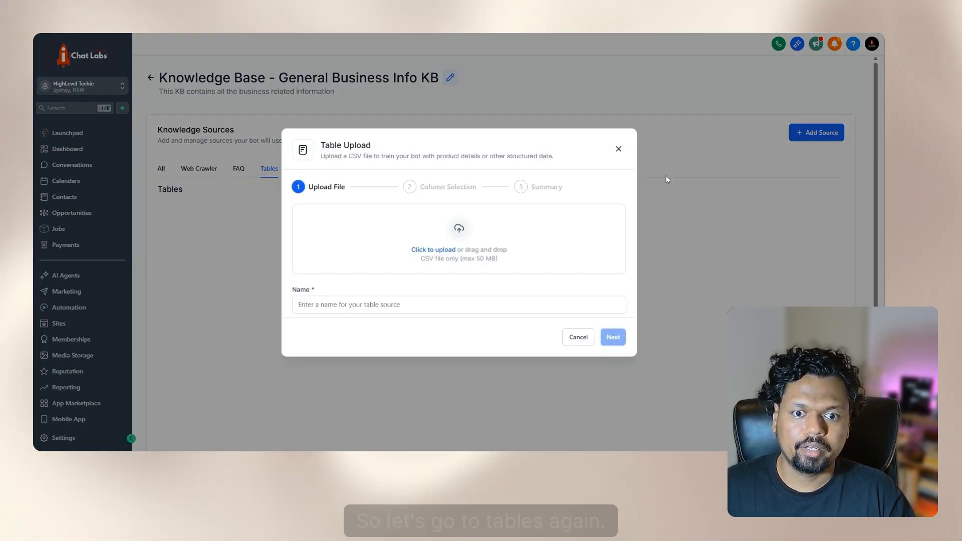
left_click(434, 237)
double_click(179, 264)
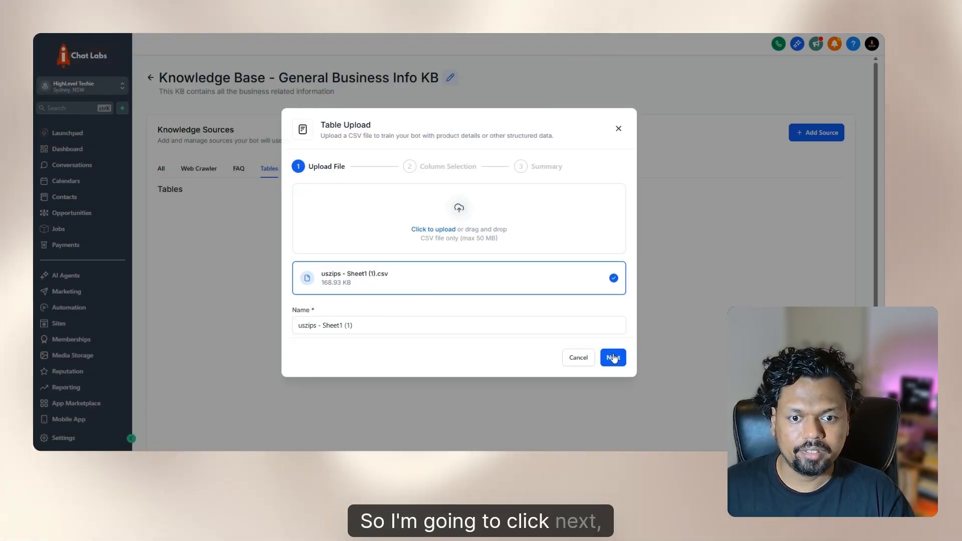
left_click(612, 357)
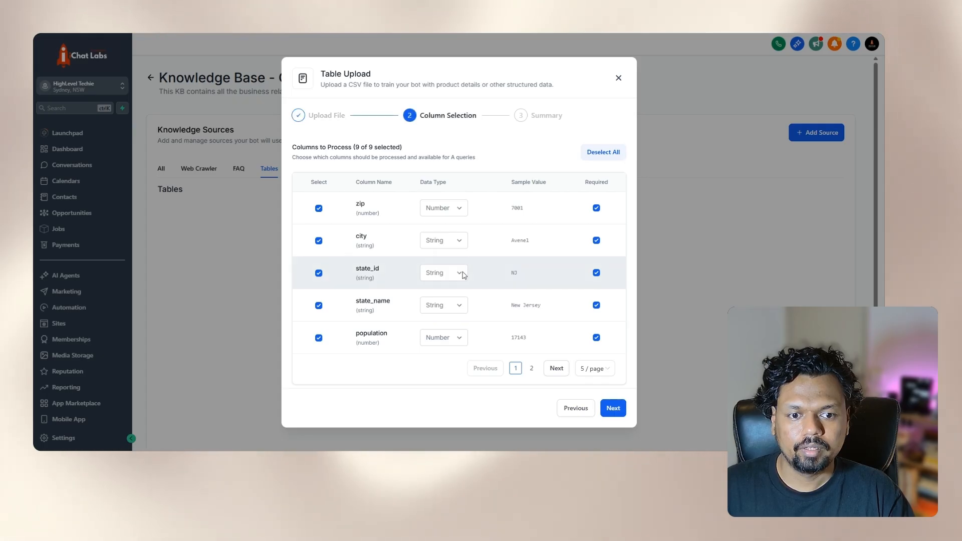
left_click(614, 408)
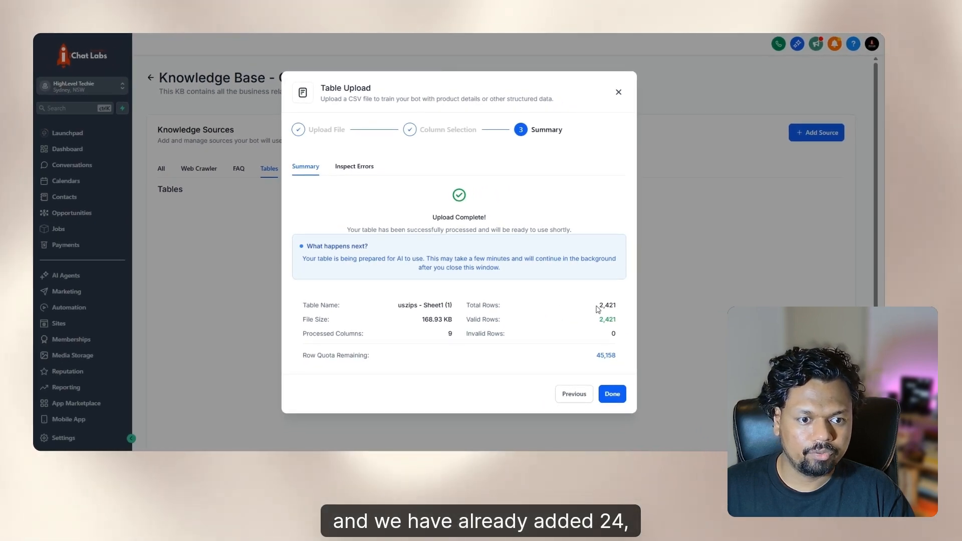
left_click_drag(597, 307, 610, 307)
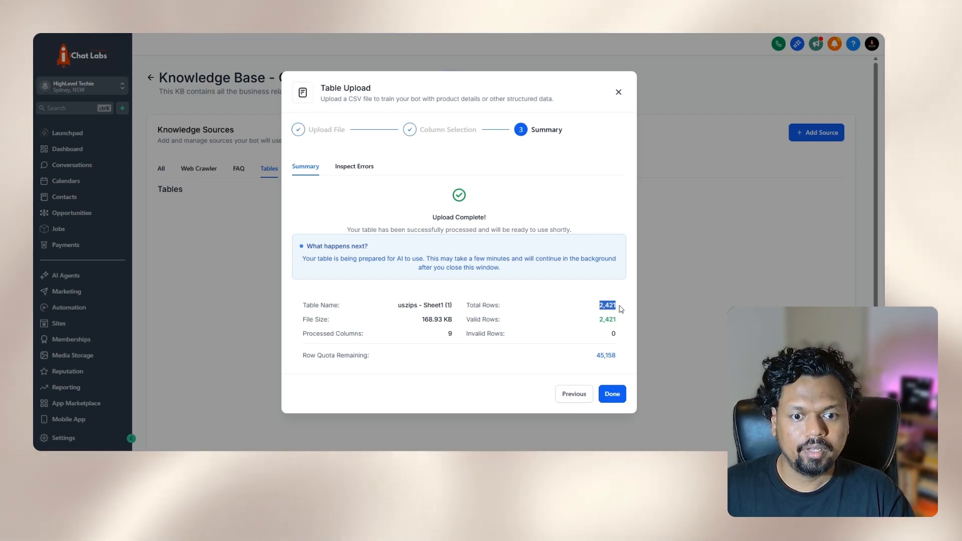
- Check the total rows and remaining row quota in the table upload summary, and finish the upload
left_click_drag(597, 355, 624, 361)
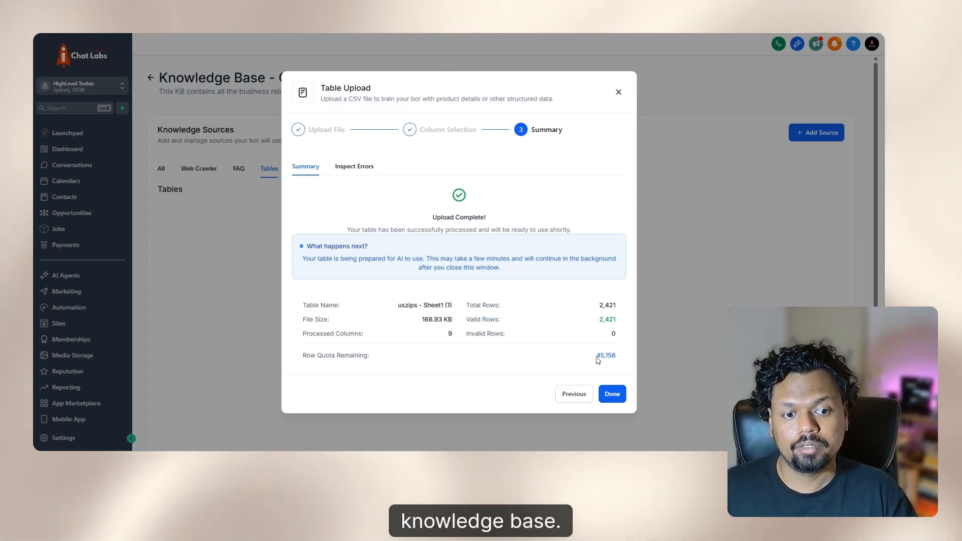
left_click_drag(597, 357, 623, 361)
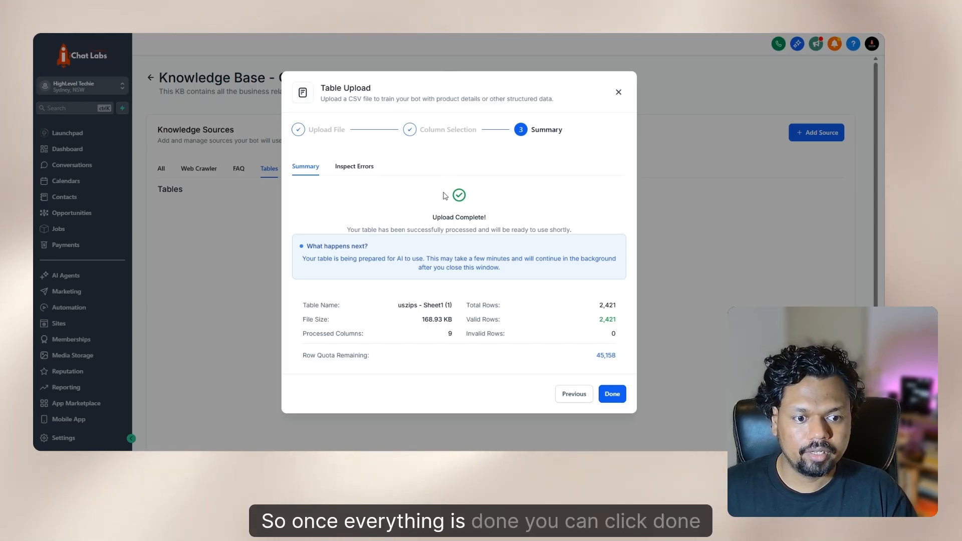
left_click(612, 395)
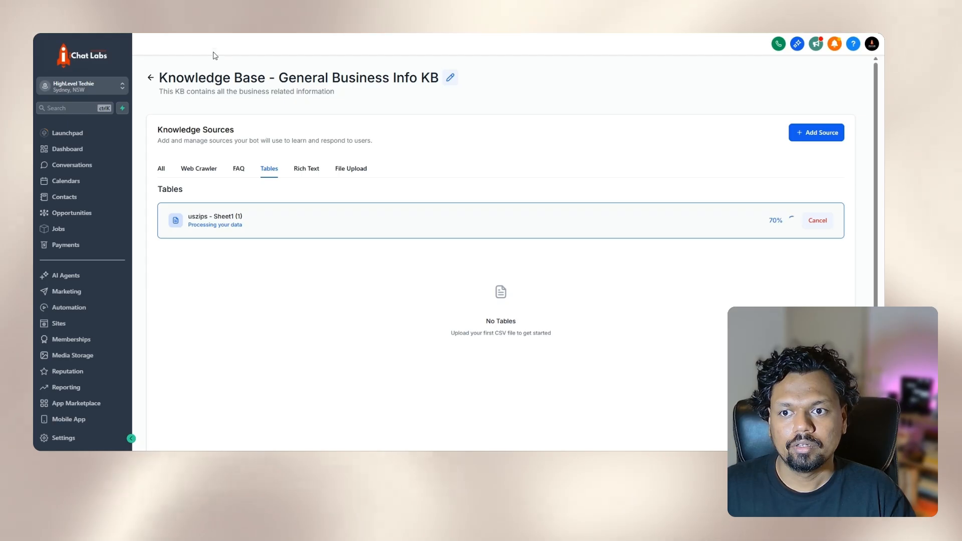
- Open the tables of the Existing knowledge base and examine the rows and all columns of "uszips - Sheet1 (1)"
left_click(151, 79)
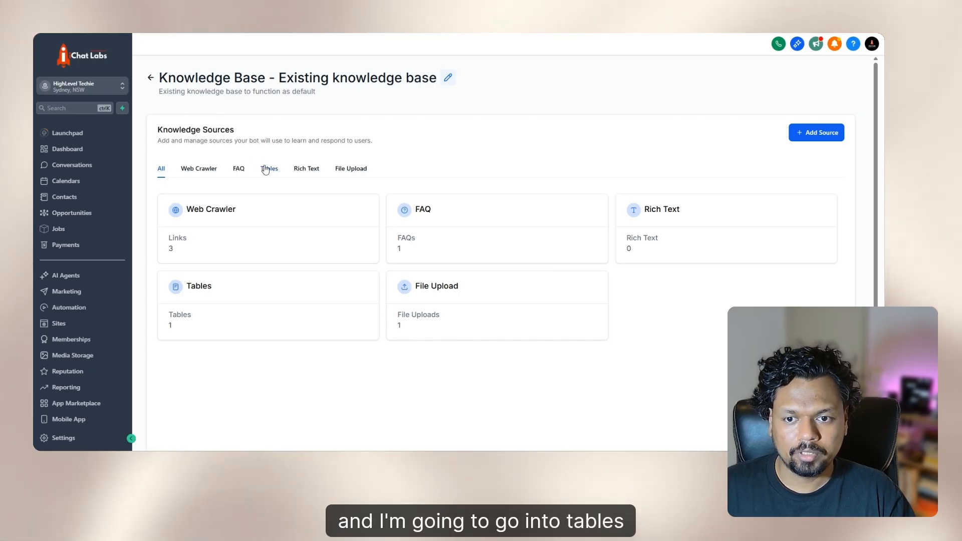
left_click(265, 170)
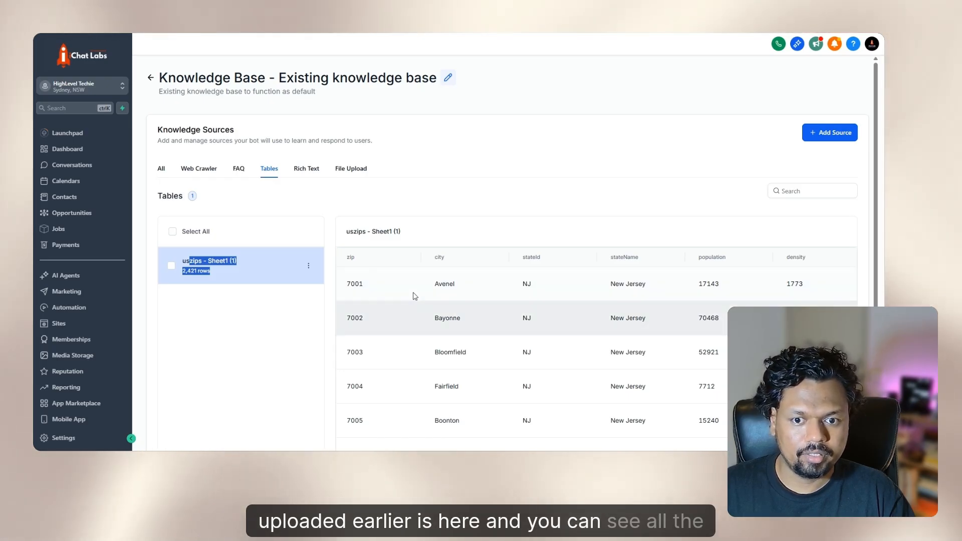
double_click(356, 285)
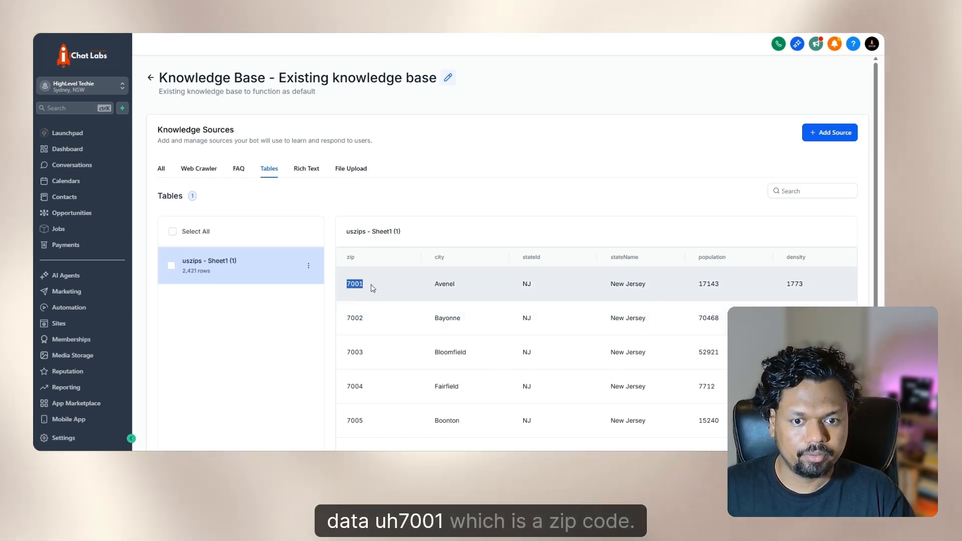
scroll(359, 263, "down", 5)
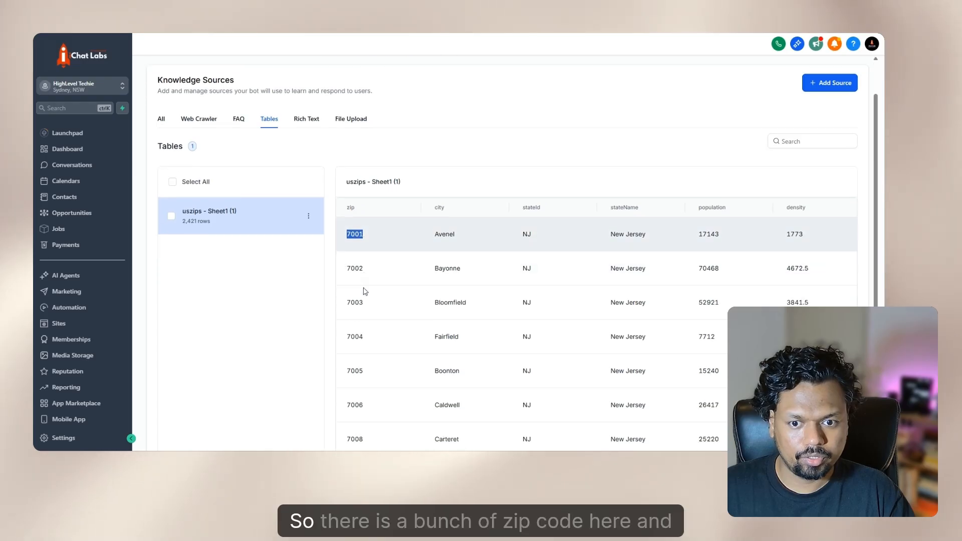
scroll(379, 271, "up", 2)
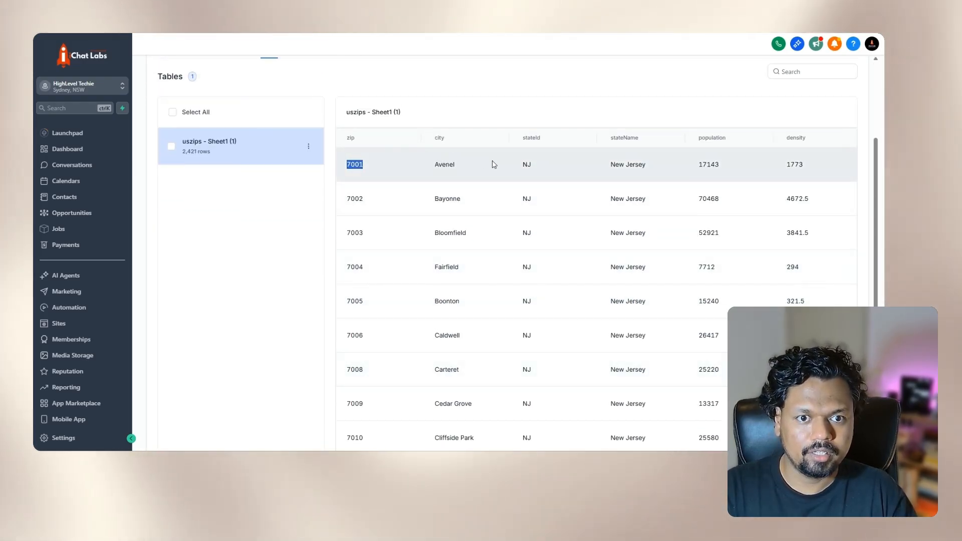
scroll(503, 164, "right", 4)
scroll(611, 168, "right", 4)
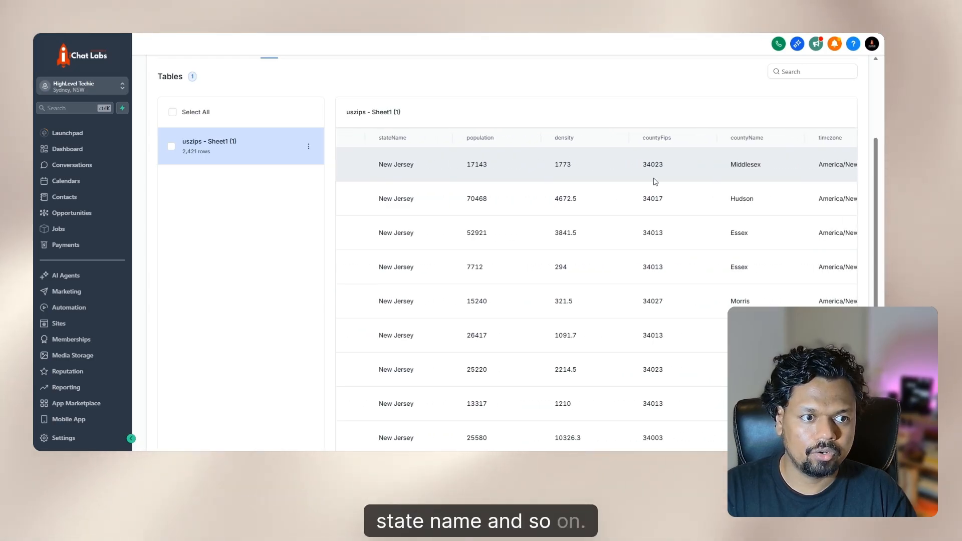
scroll(552, 186, "left", 9)
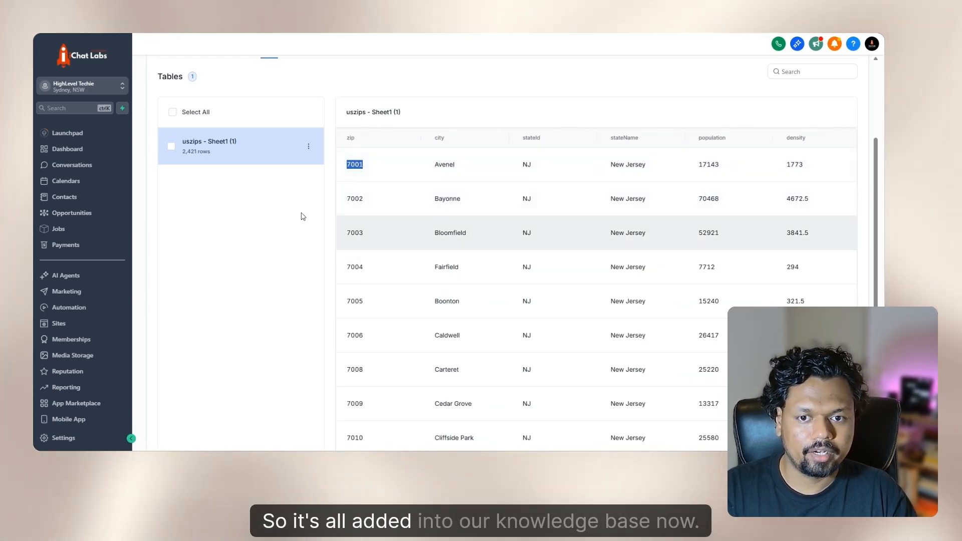
- Look up zip code 7003 in the table and read its city and the remaining columns of that row
left_click(318, 216)
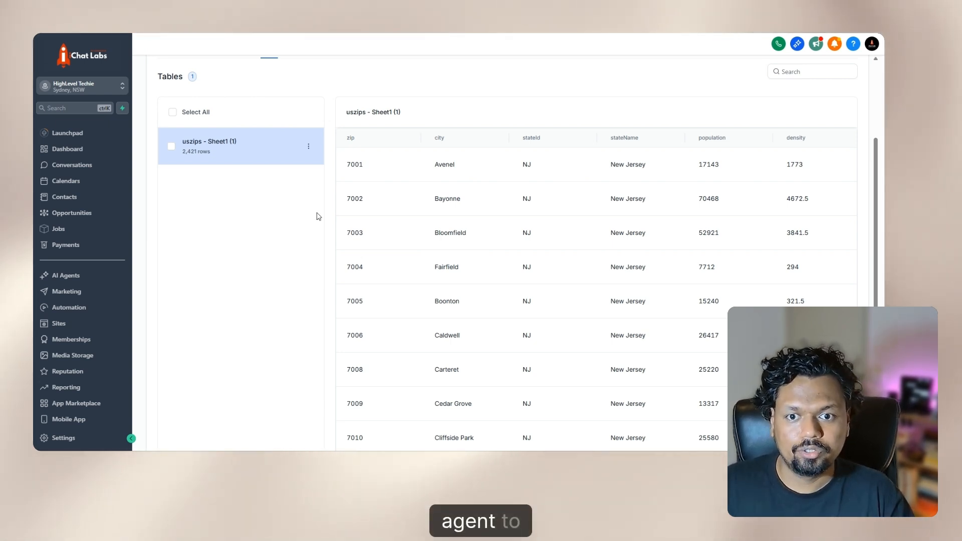
left_click(348, 233)
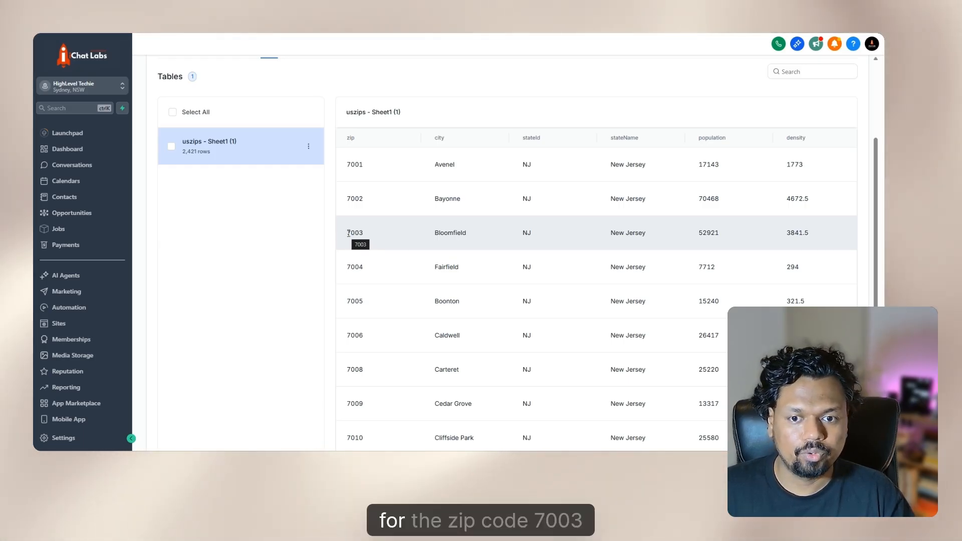
left_click_drag(348, 233, 362, 232)
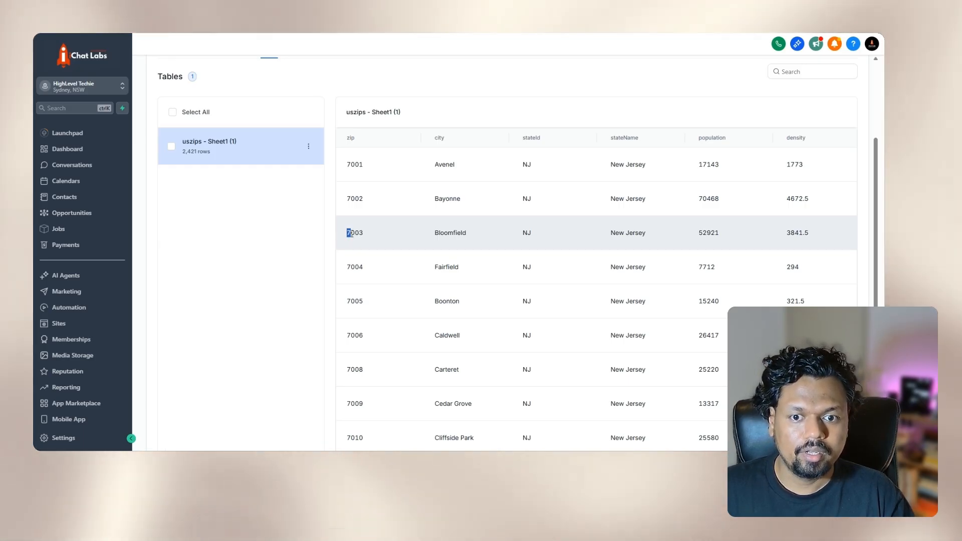
left_click_drag(435, 233, 489, 236)
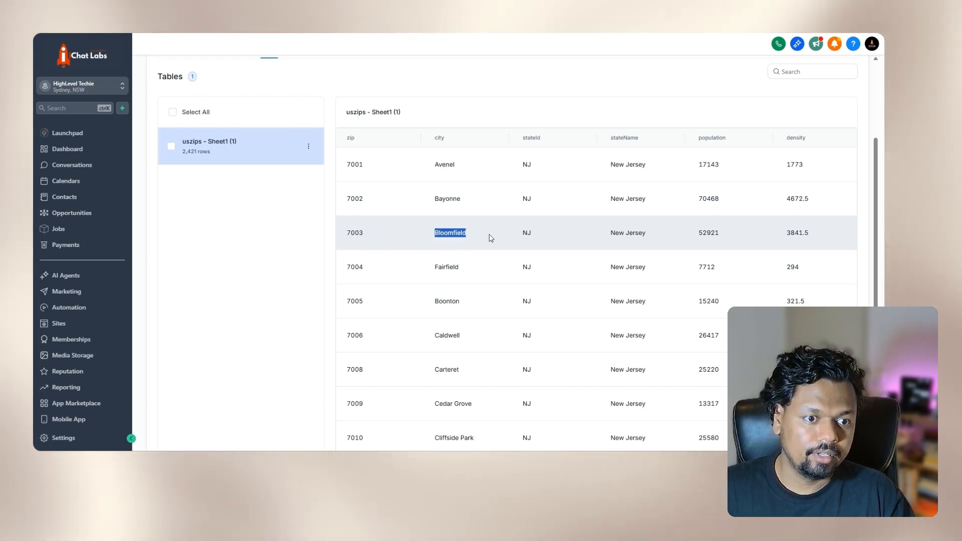
scroll(621, 245, "right", 5)
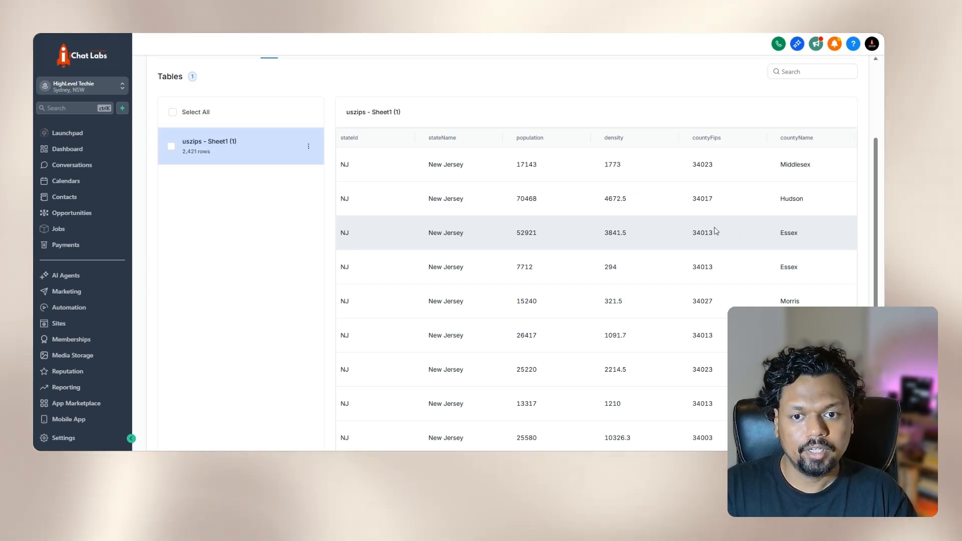
scroll(667, 229, "left", 5)
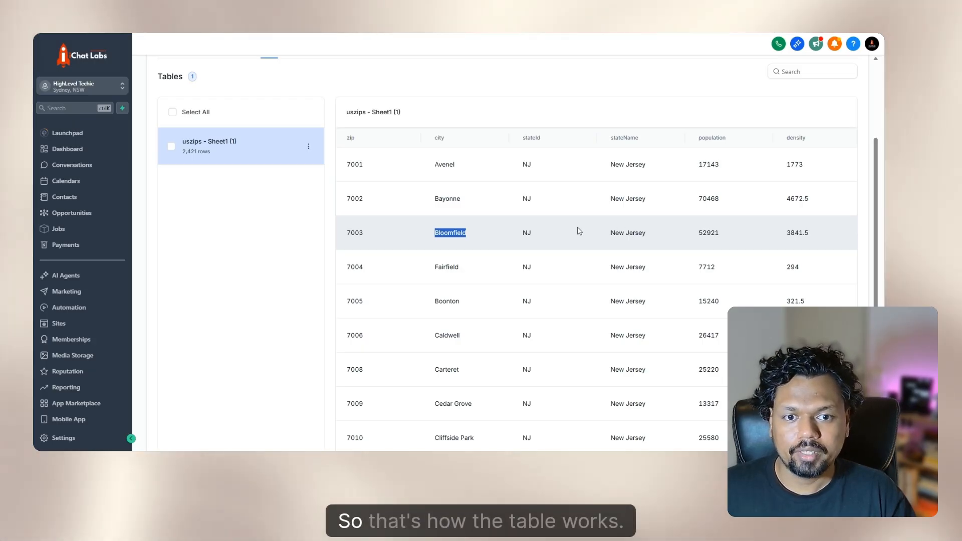
scroll(477, 246, "up", 2)
scroll(477, 246, "up", 1)
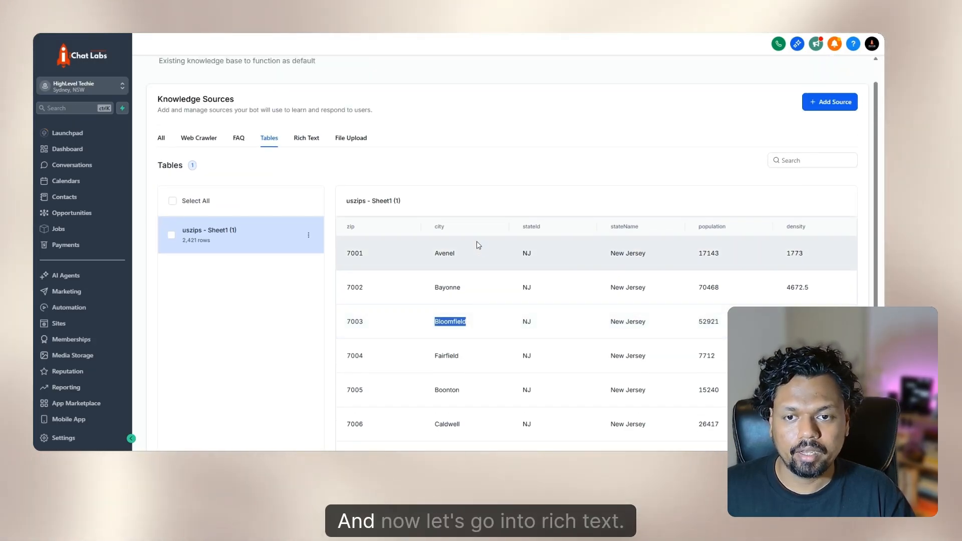
- Paste the HighLevel Techie knowledgebase overview from ChatGPT as rich text content in the Existing knowledge base
left_click(306, 138)
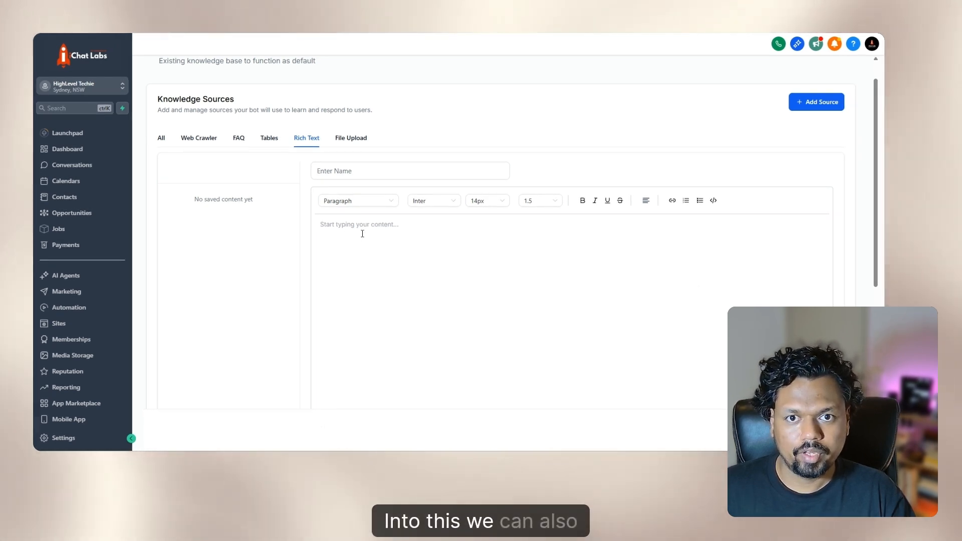
left_click(361, 224)
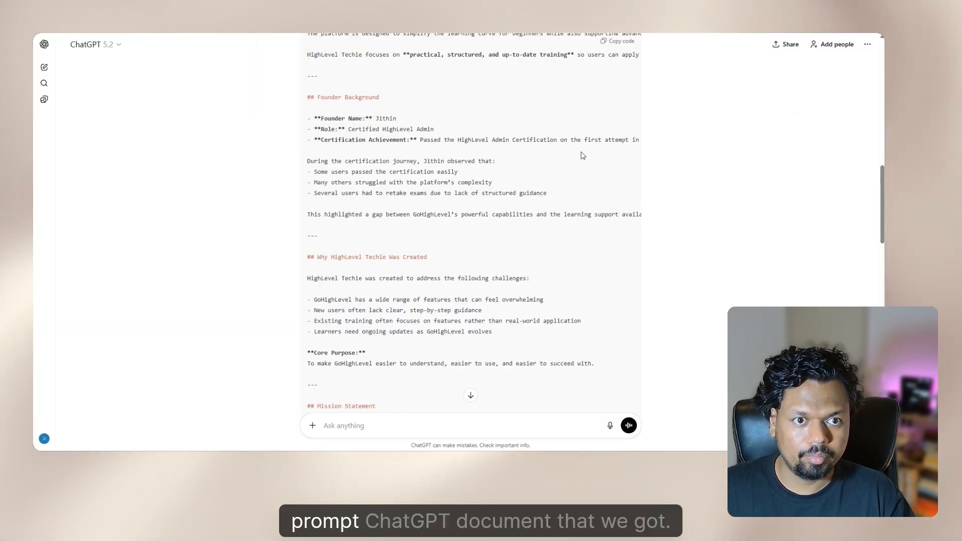
scroll(583, 155, "up", 2)
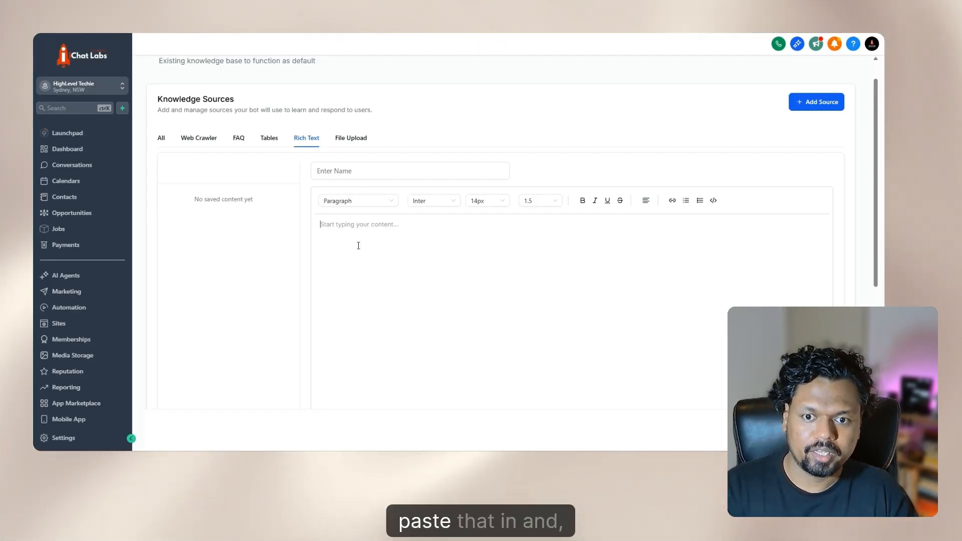
key("ctrl+v")
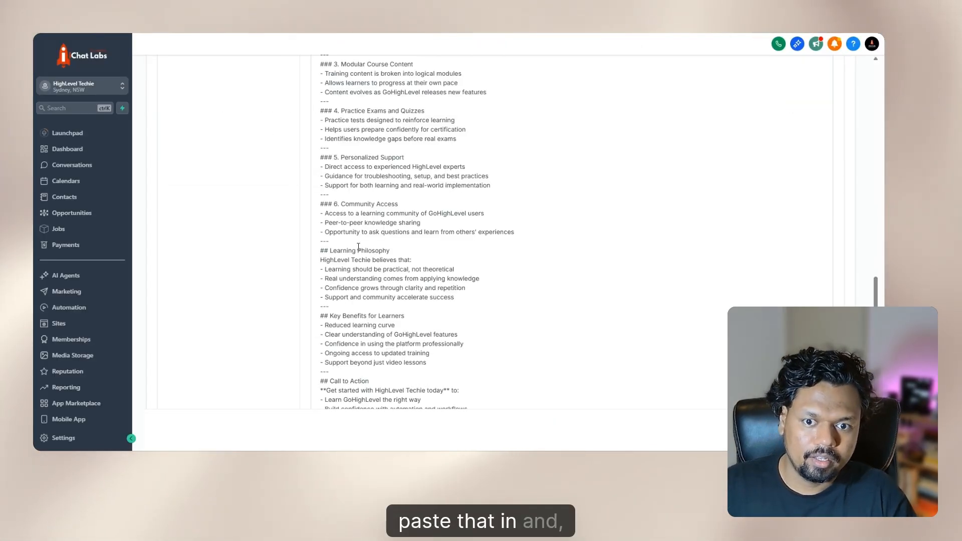
scroll(443, 221, "up", 10)
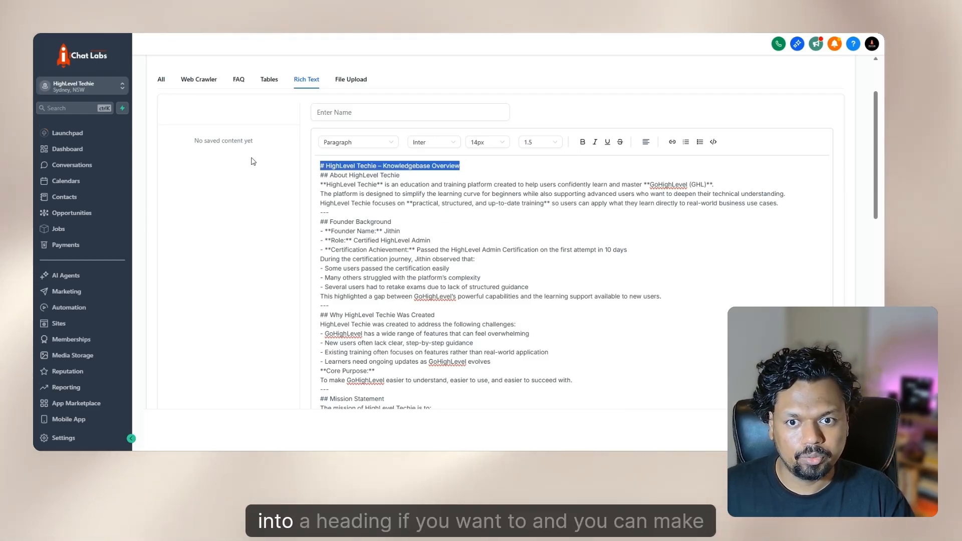
- Format the "HighLevel Techie – Knowledgebase Overview" line as Heading 1 and the "About HighLevel Techie" line as Heading 2
left_click(349, 165)
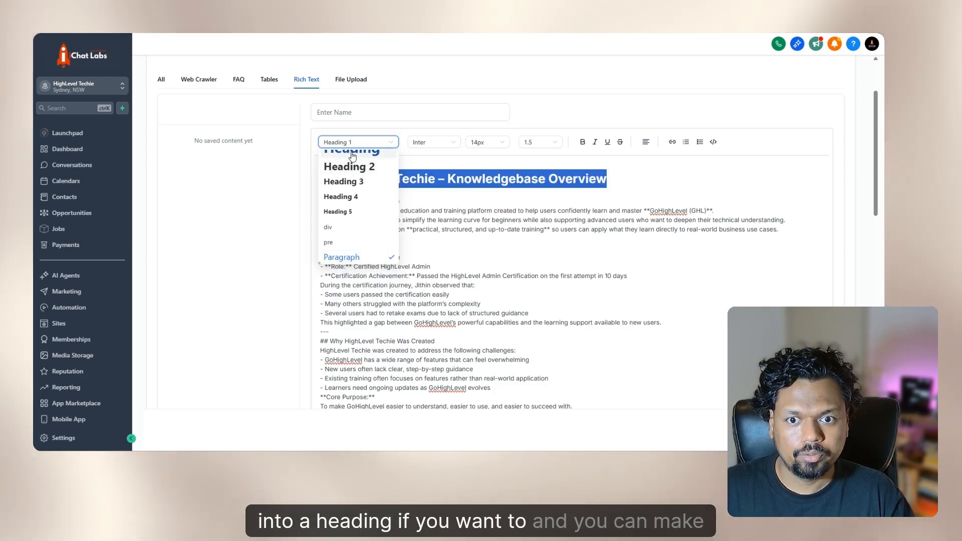
left_click_drag(400, 201, 320, 201)
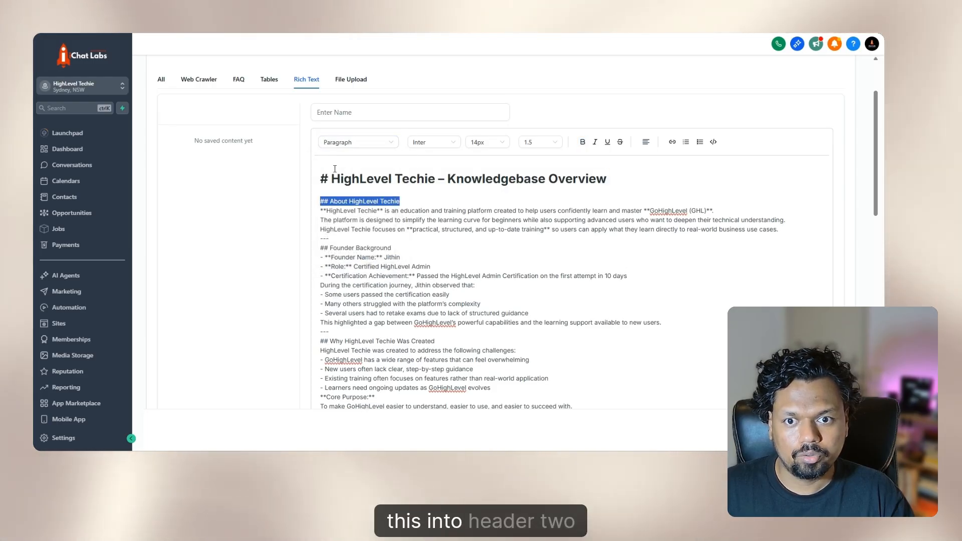
left_click(358, 142)
left_click(349, 165)
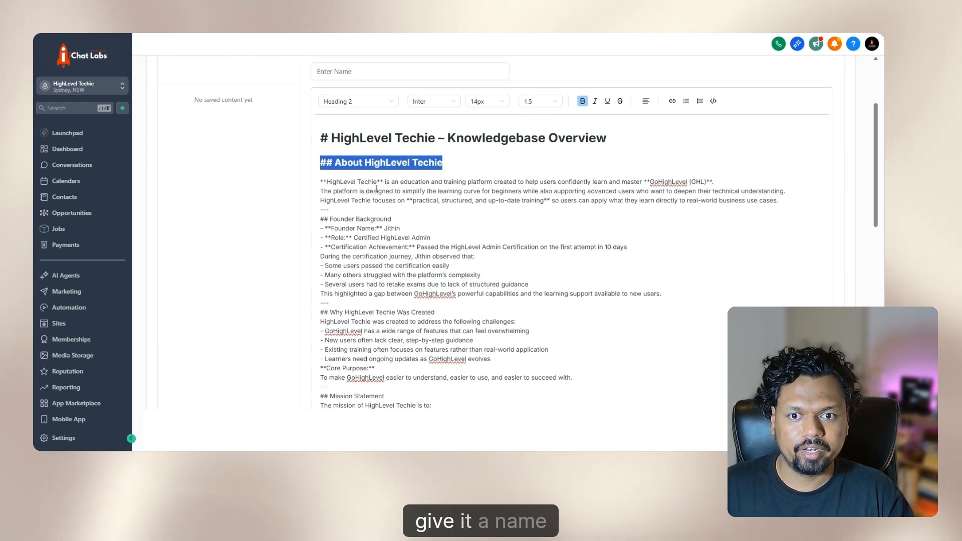
- Name the rich text content "Rich text kb" and save it
scroll(381, 211, "up", 1)
left_click(334, 157)
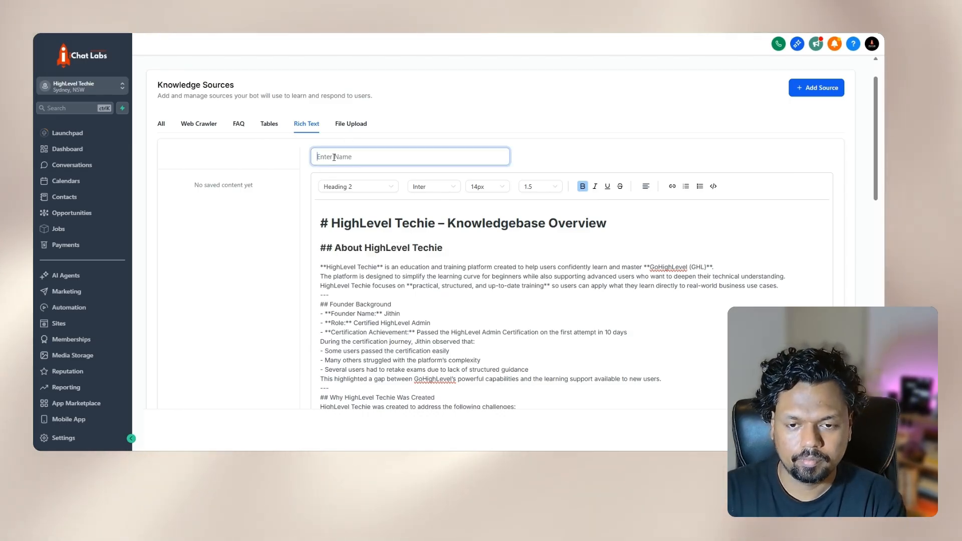
type("Rich text kb")
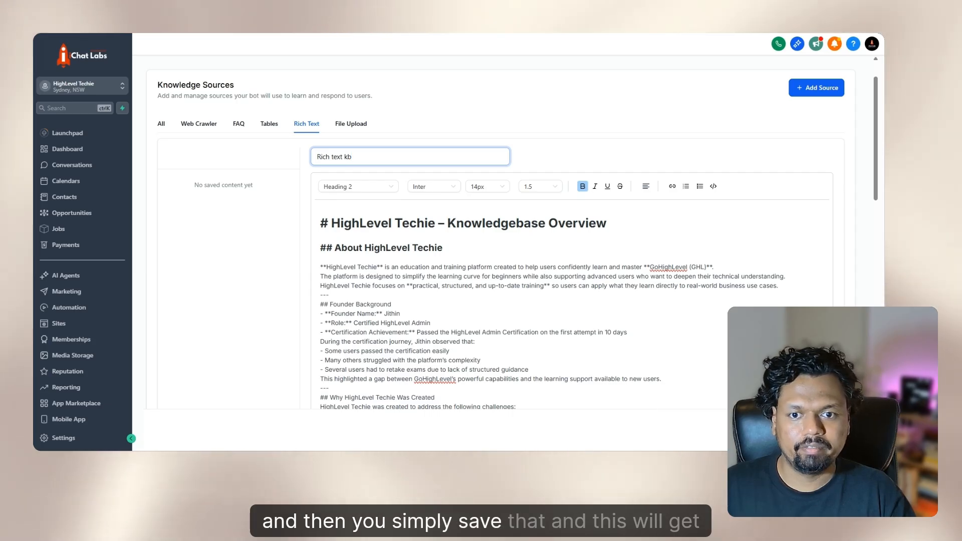
left_click(826, 430)
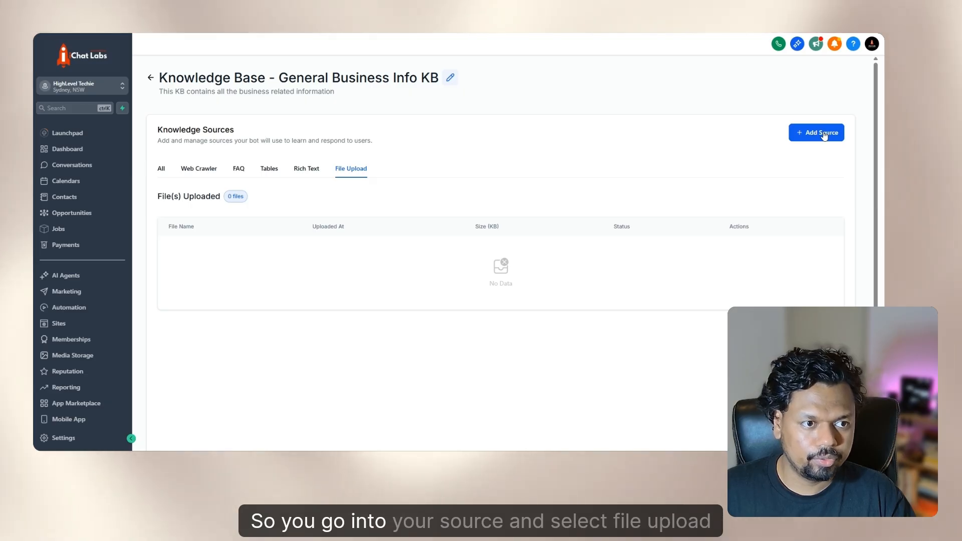
- Start a file upload source in the General Business Info KB and capture the HighLevel Affiliate Program Agreement web page as a PDF
left_click(822, 137)
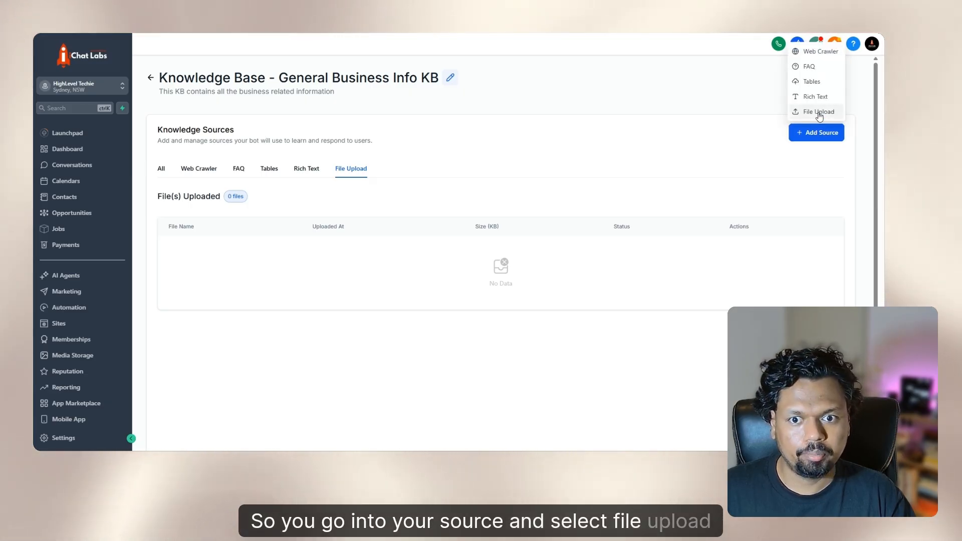
left_click(819, 112)
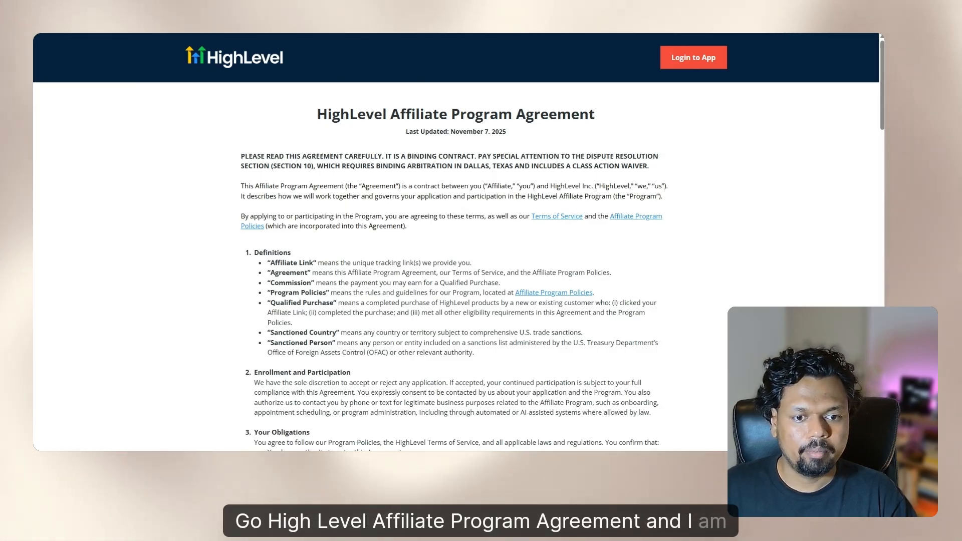
scroll(439, 223, "down", 8)
scroll(438, 224, "up", 8)
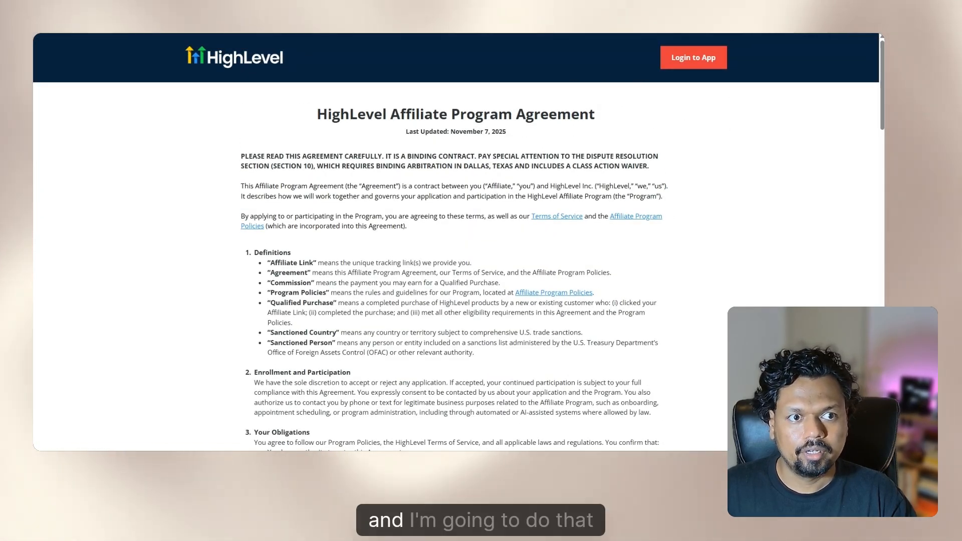
key("alt+shift+p")
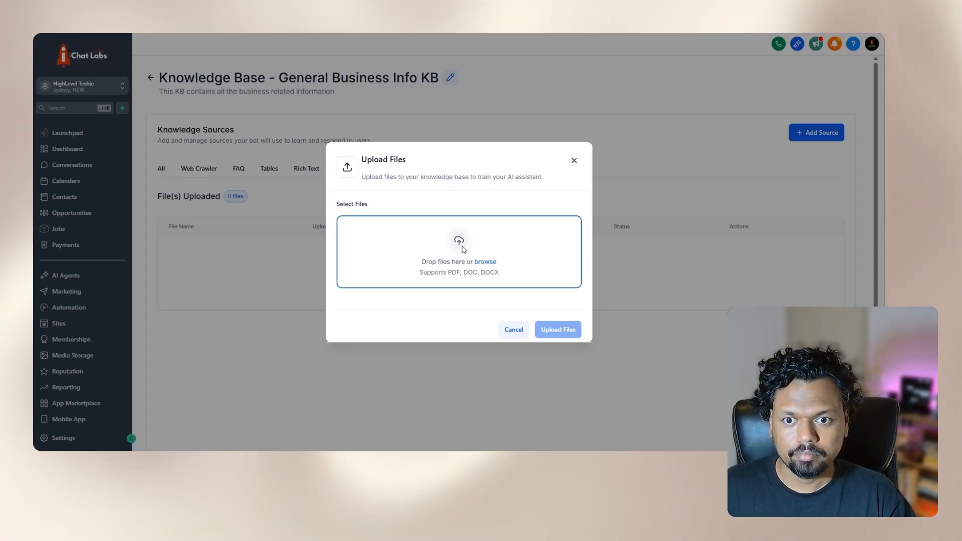
left_click(463, 250)
double_click(183, 112)
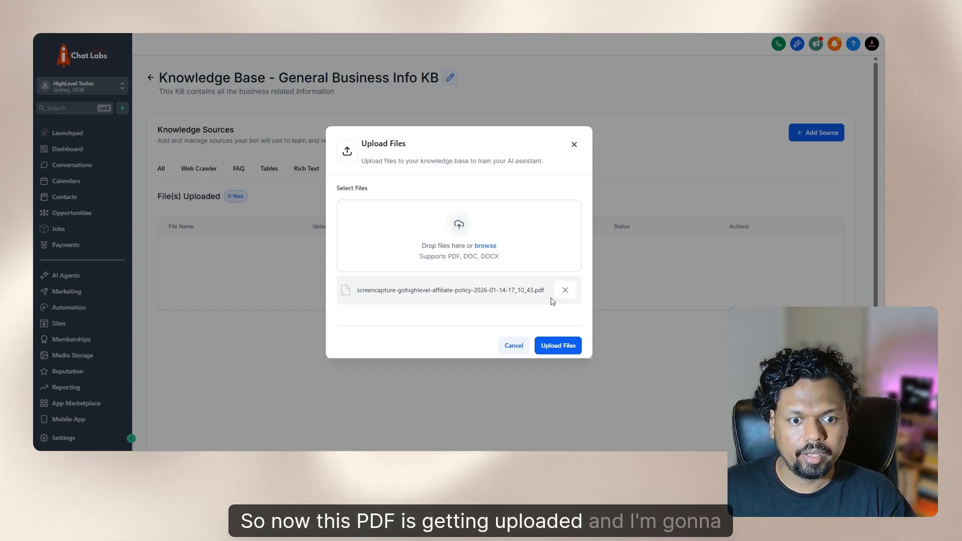
left_click(556, 344)
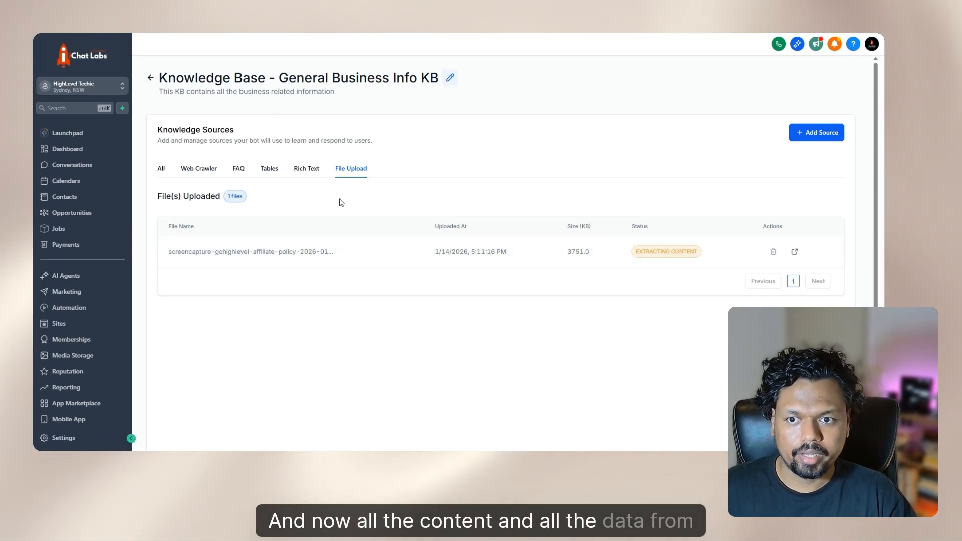
left_click(200, 170)
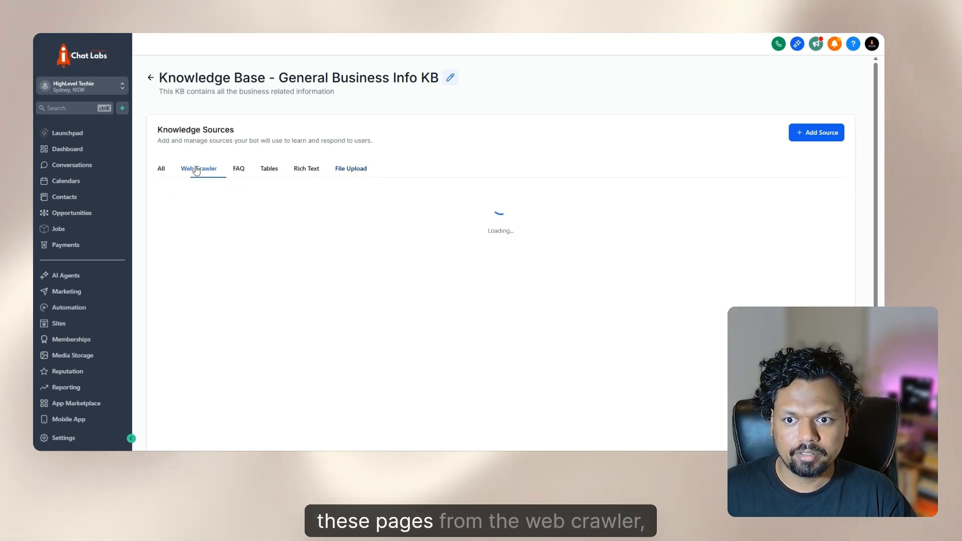
- Review the FAQ, table and file upload sources of General Business Info KB and return to the knowledge base list
left_click(238, 169)
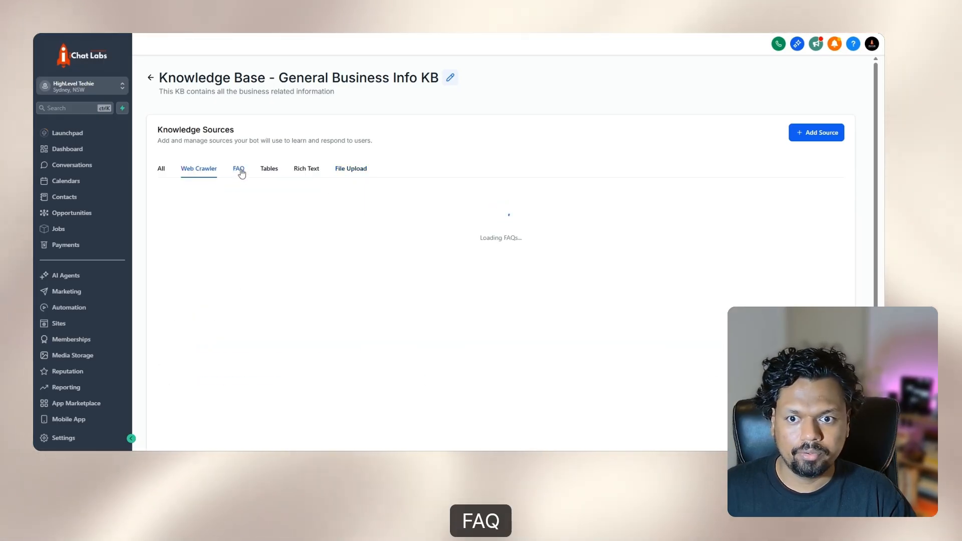
left_click(267, 170)
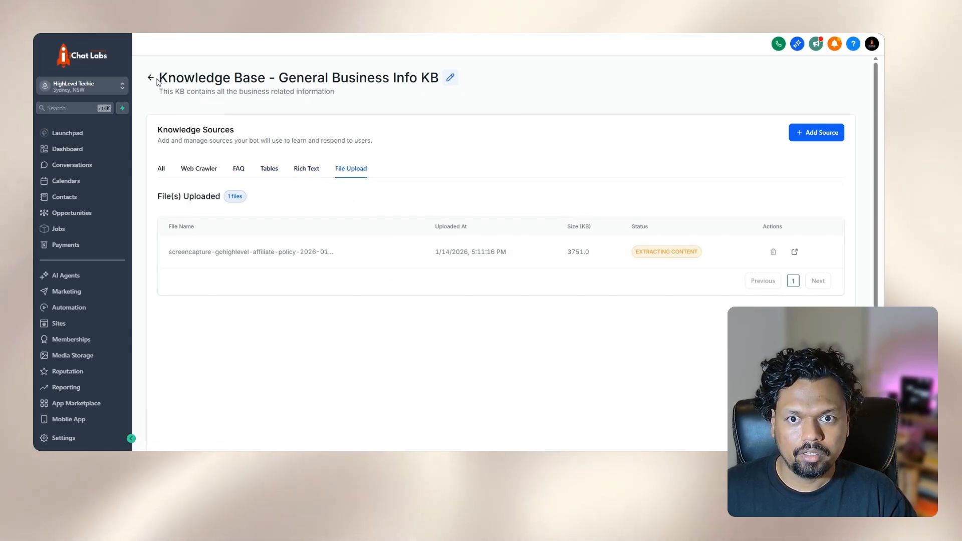
left_click_drag(158, 80, 438, 82)
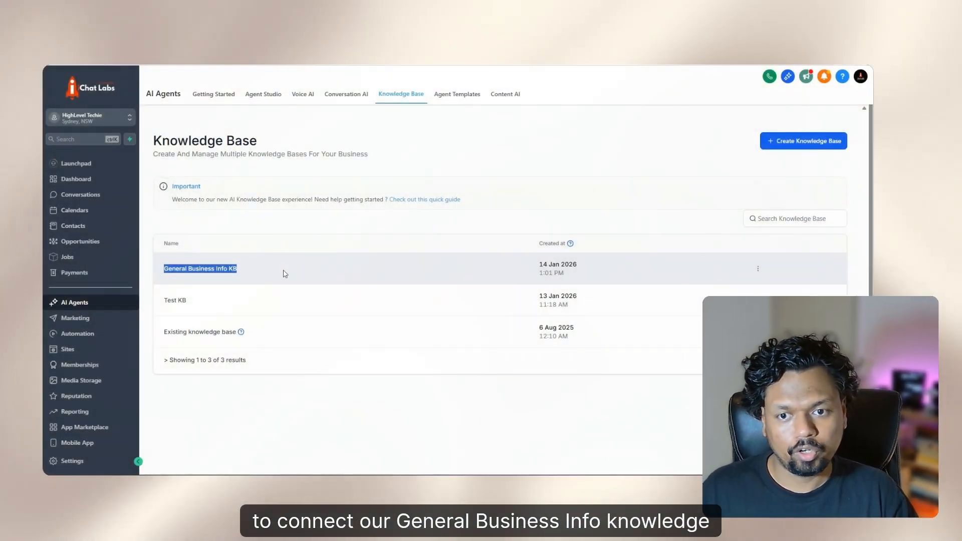
left_click_drag(281, 273, 301, 229)
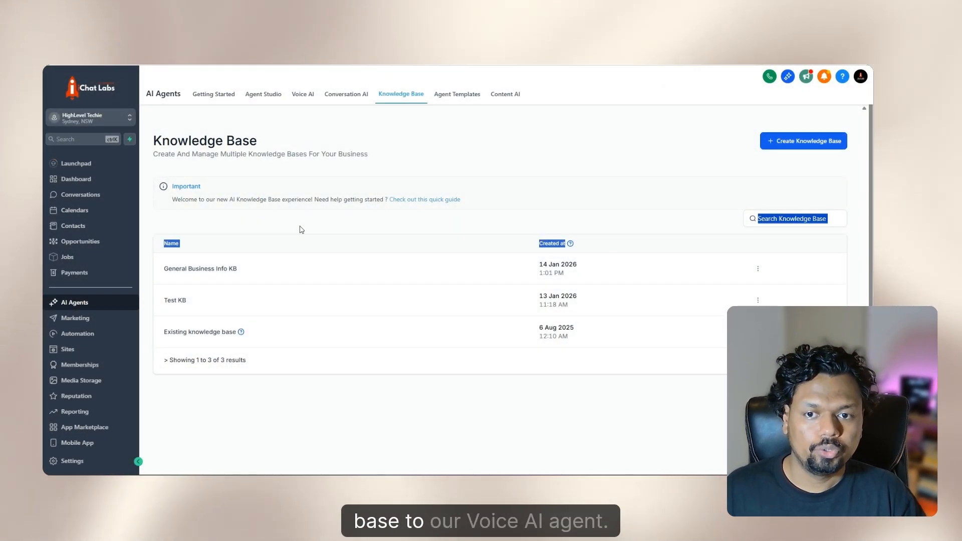
left_click(301, 229)
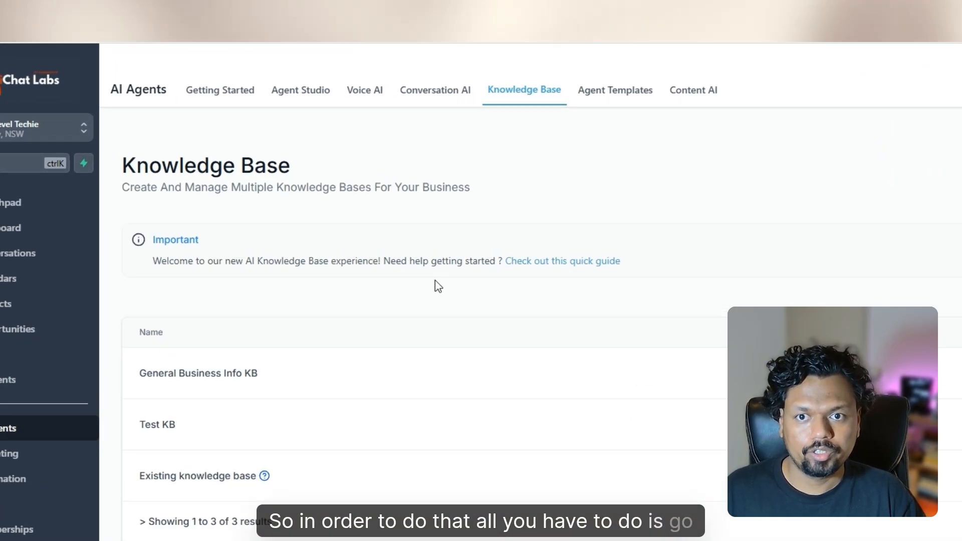
- Open the Jessica agent from the Voice AI agent list and set the knowledge base in its goals to General Business Info KB
left_click(371, 91)
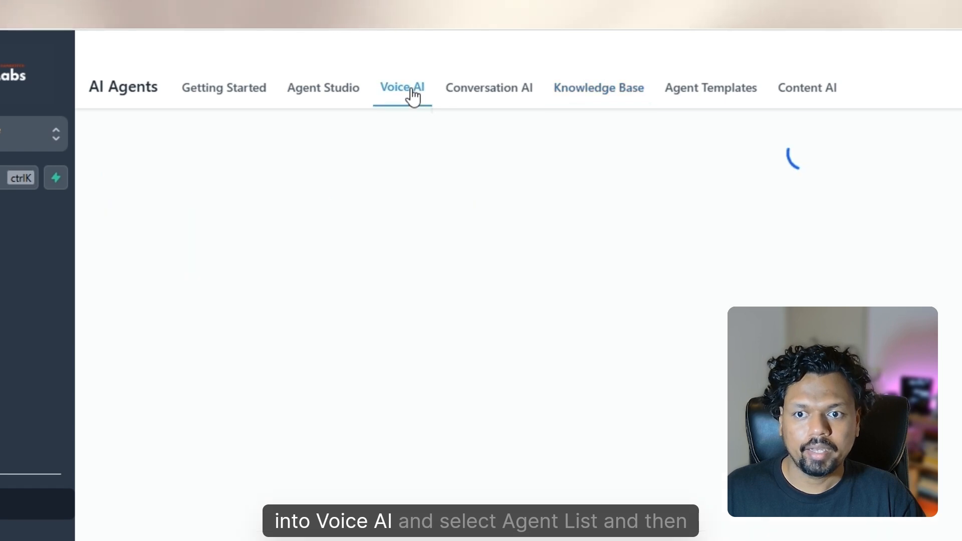
left_click(268, 250)
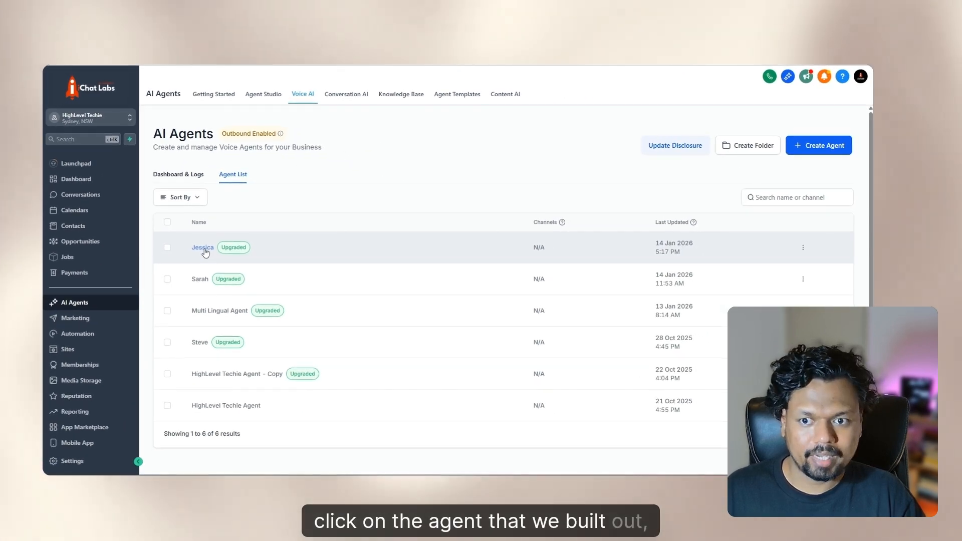
left_click(204, 249)
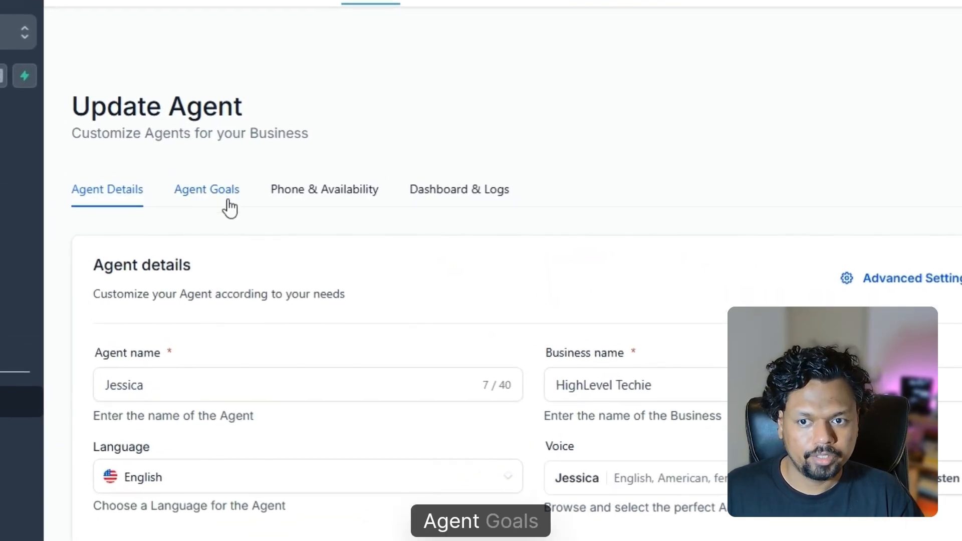
left_click(201, 197)
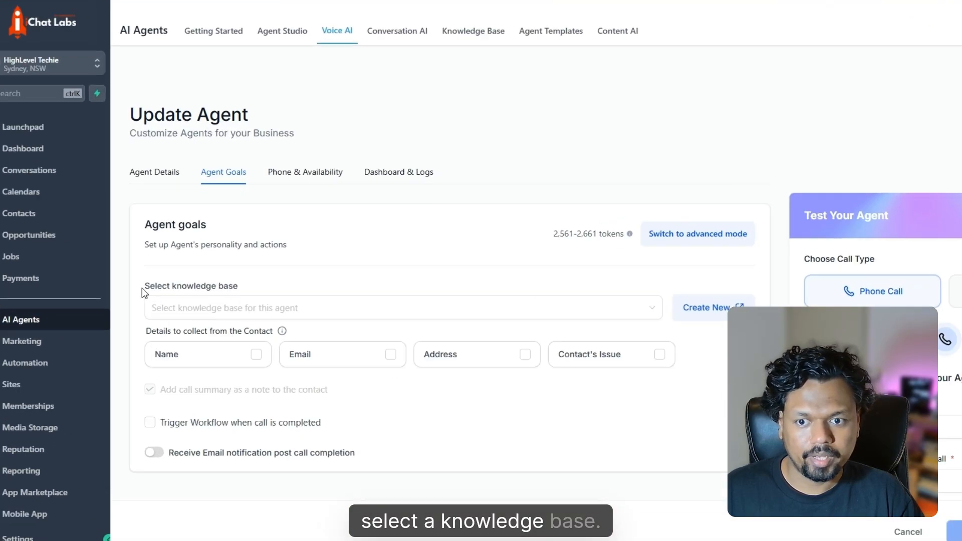
left_click_drag(164, 280, 256, 281)
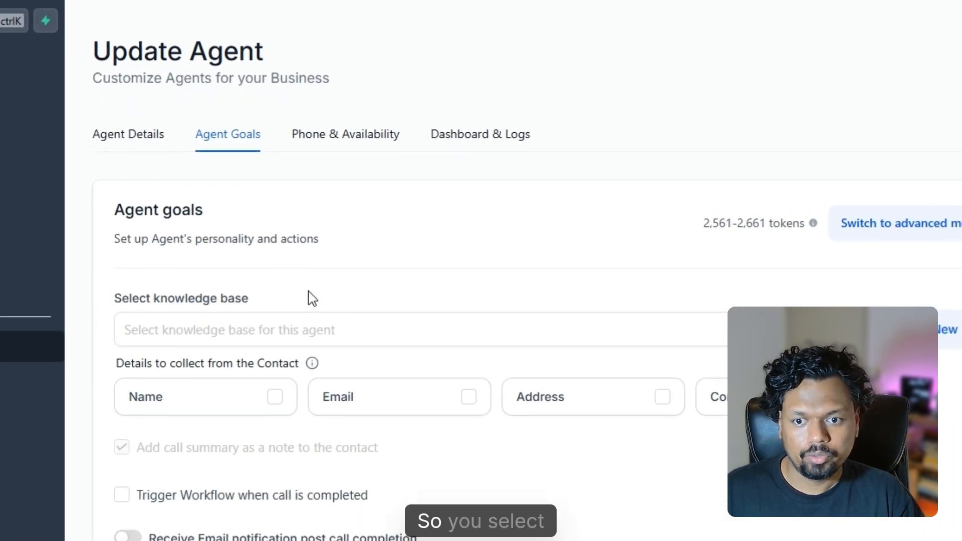
left_click(307, 332)
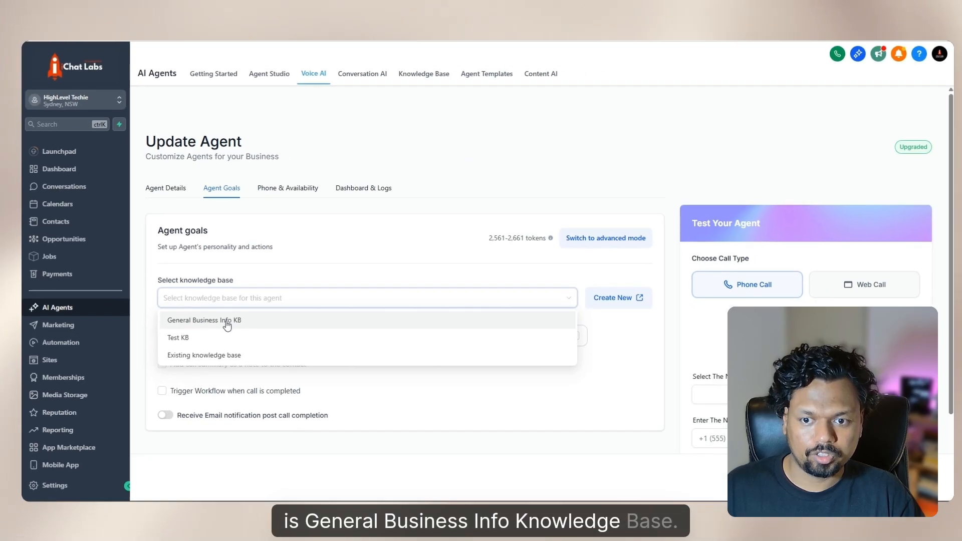
left_click(238, 380)
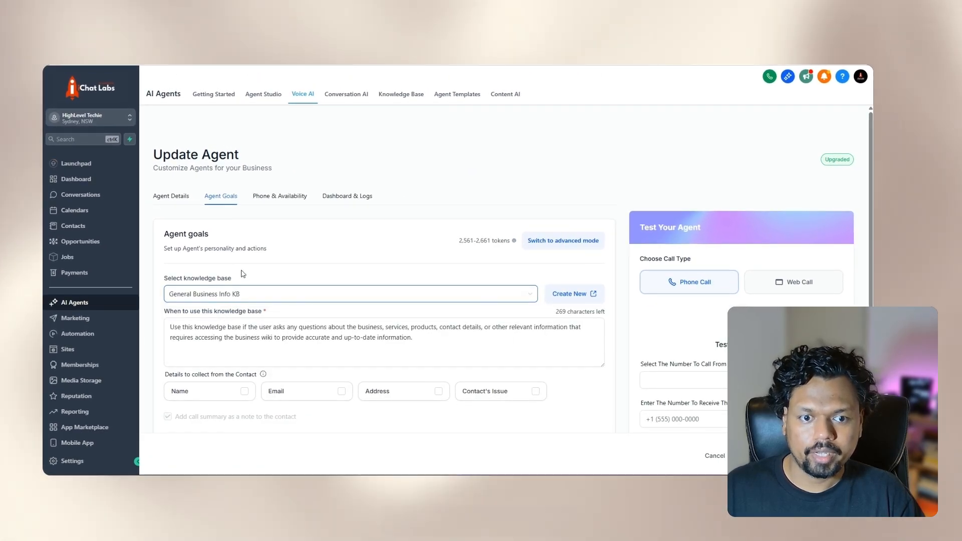
- Read the prompt that defines when the agent uses this knowledge base
left_click(177, 332)
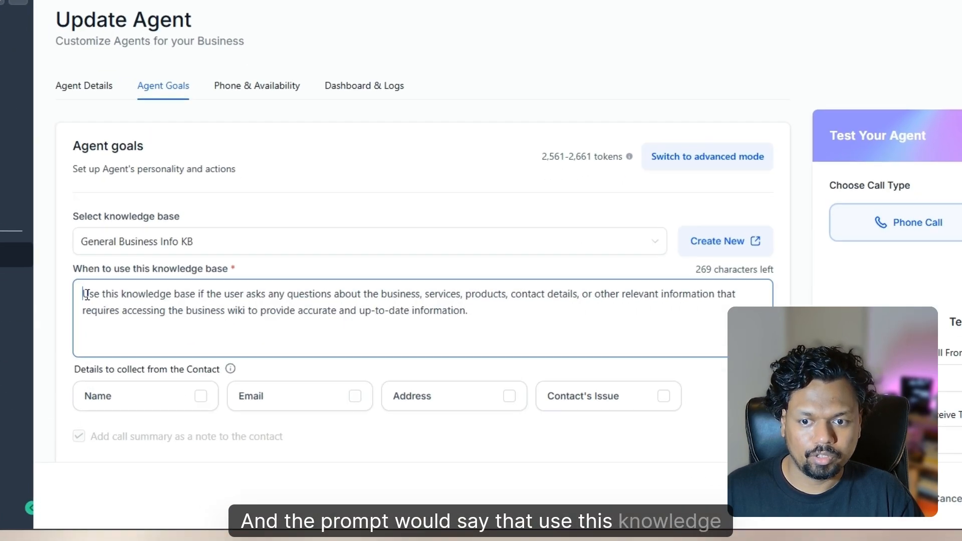
left_click_drag(171, 328, 249, 327)
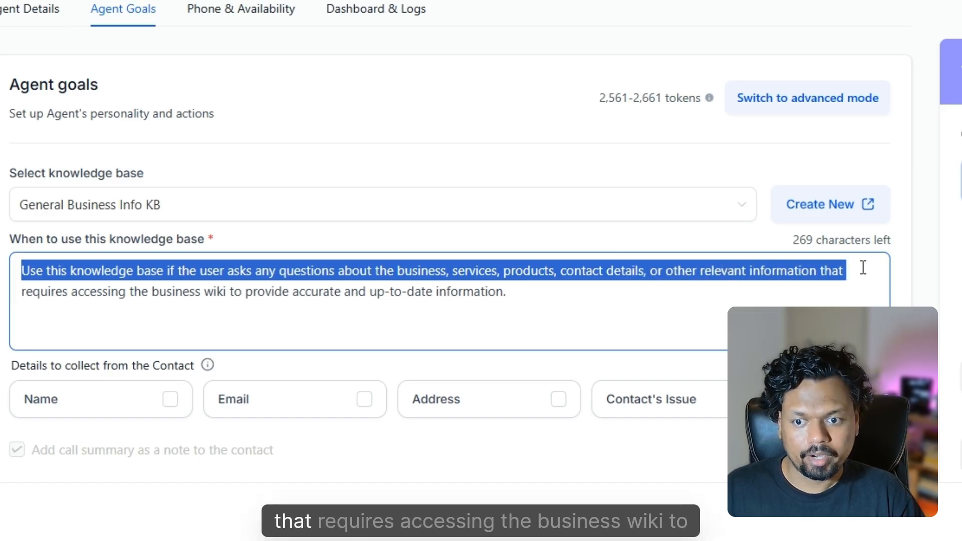
left_click_drag(738, 265, 215, 292)
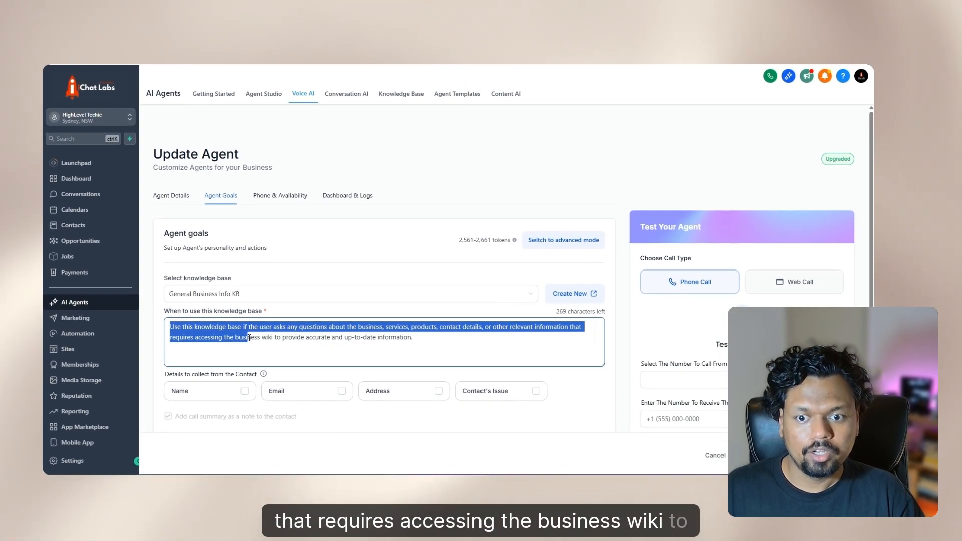
left_click_drag(315, 338, 417, 340)
left_click(420, 341)
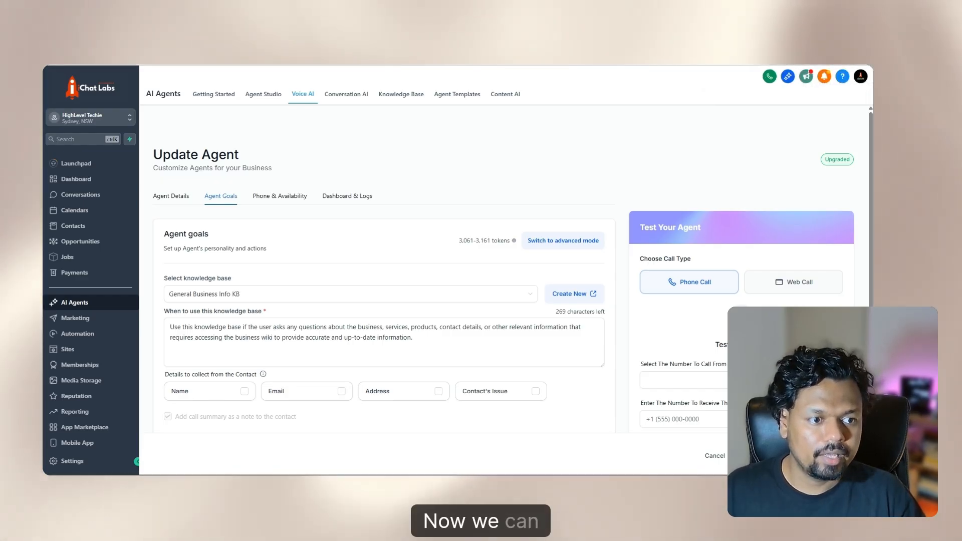
- Switch the agent test to Web Call and start a test call with the agent
left_click(800, 284)
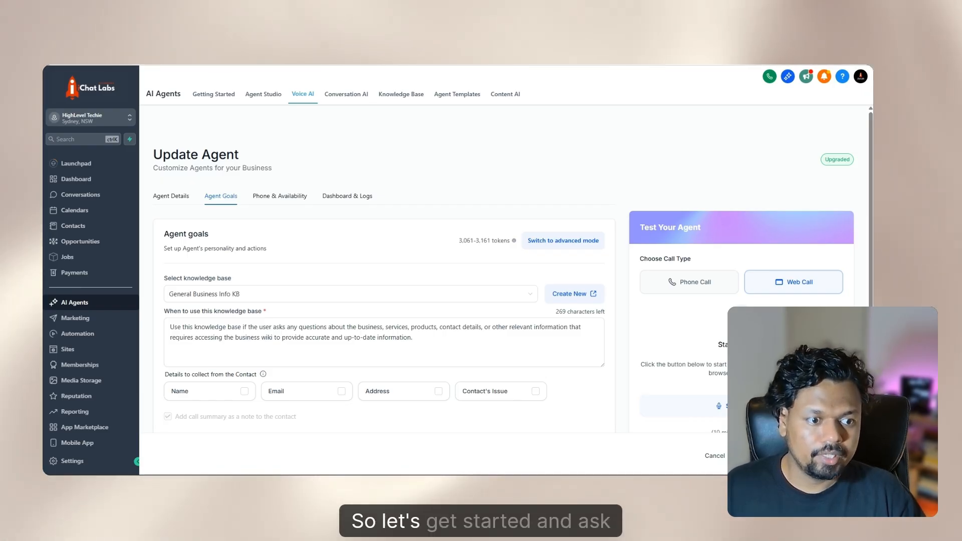
scroll(502, 291, "down", 1)
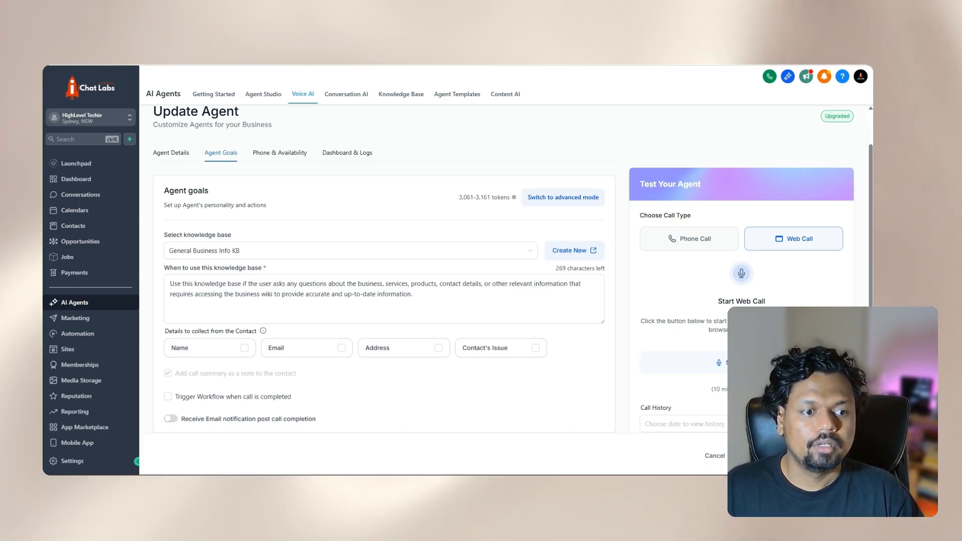
left_click(722, 362)
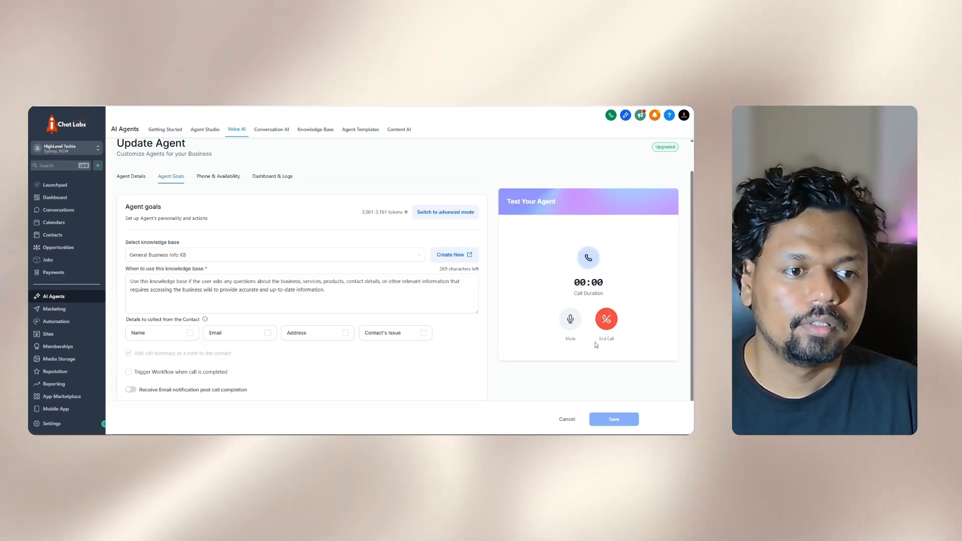
key("XF86AudioRaiseVolume")
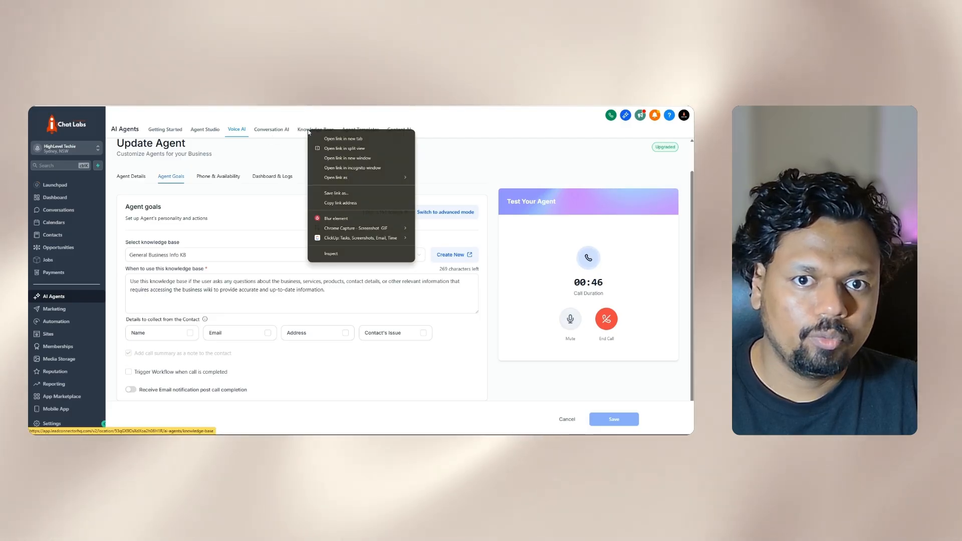
- Open General Business Info KB in a separate browser tab and look up the Caldwell row in its uszips table
left_click(314, 139)
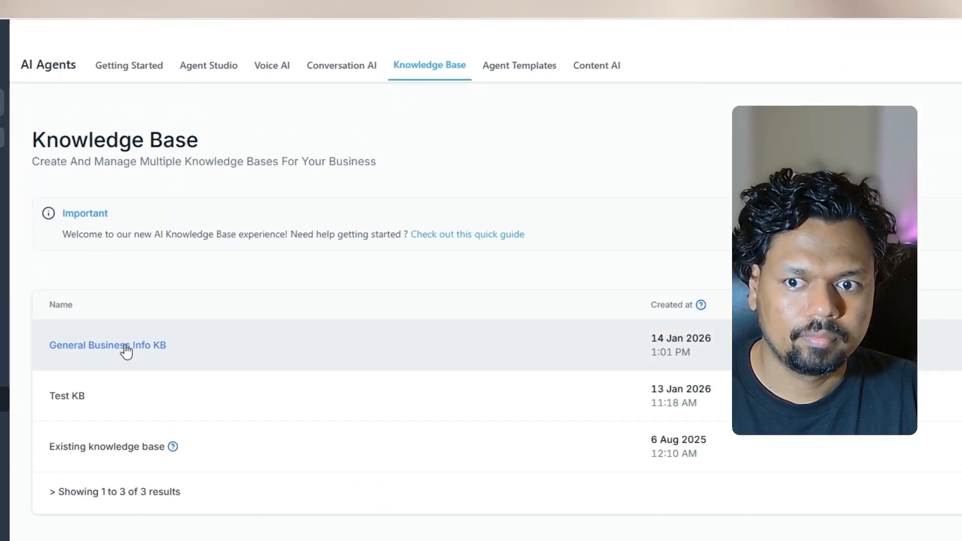
left_click(126, 346)
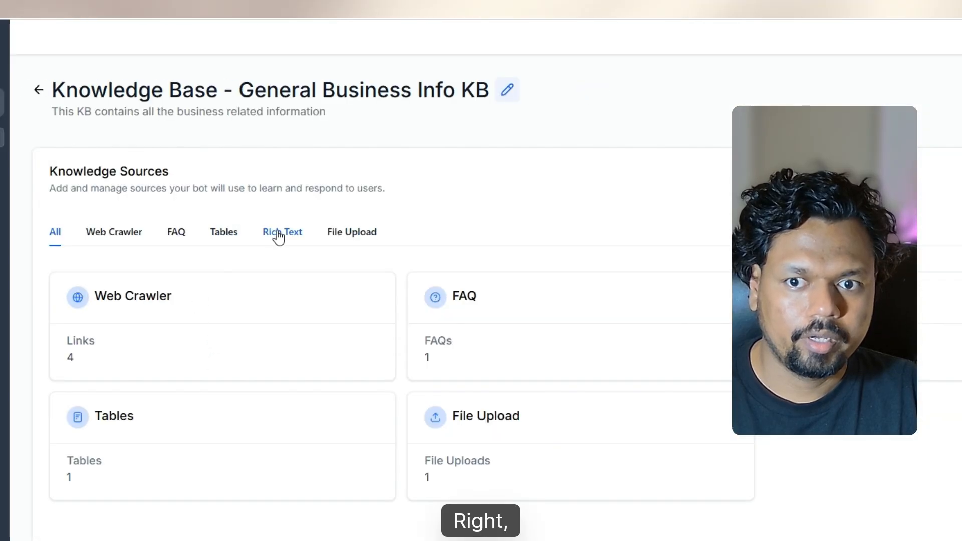
left_click(222, 241)
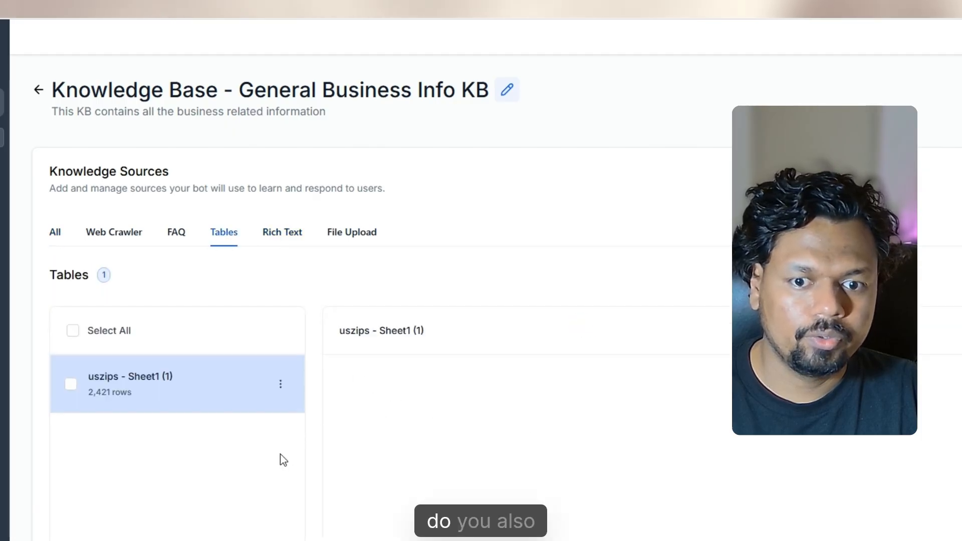
scroll(458, 476, "down", 1)
scroll(460, 496, "down", 2)
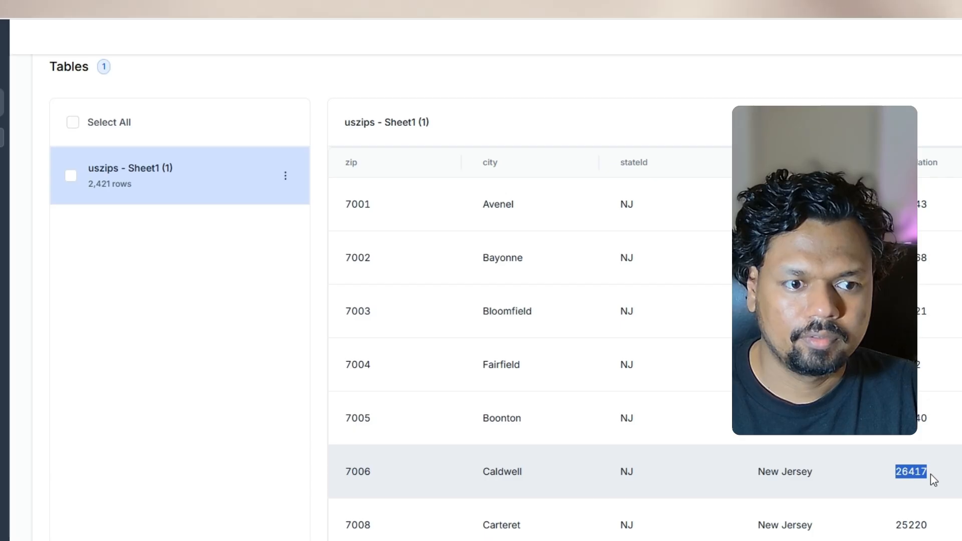
- View the knowledge base's uploaded files and examine the "Your Obligations" section on the HighLevel Affiliate Program Agreement web page
scroll(440, 331, "up", 4)
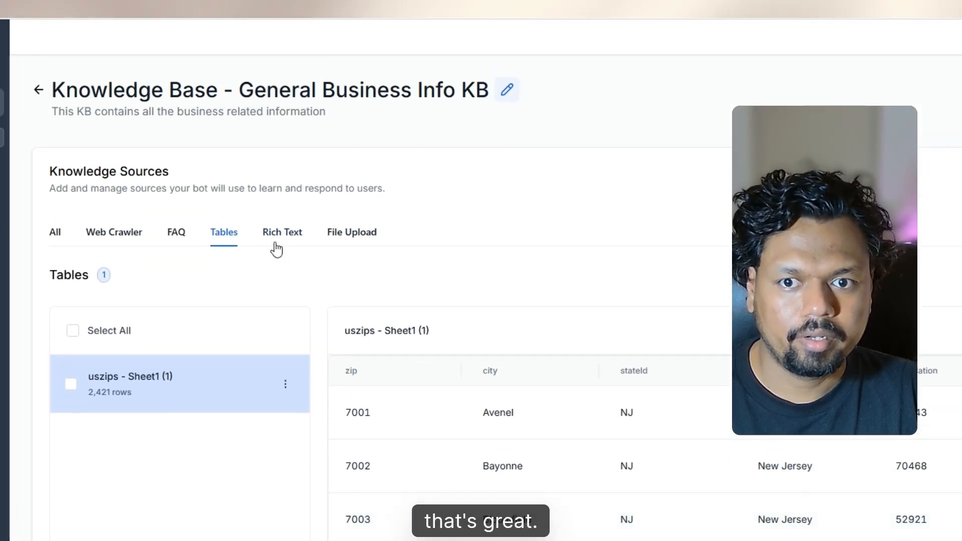
left_click(344, 236)
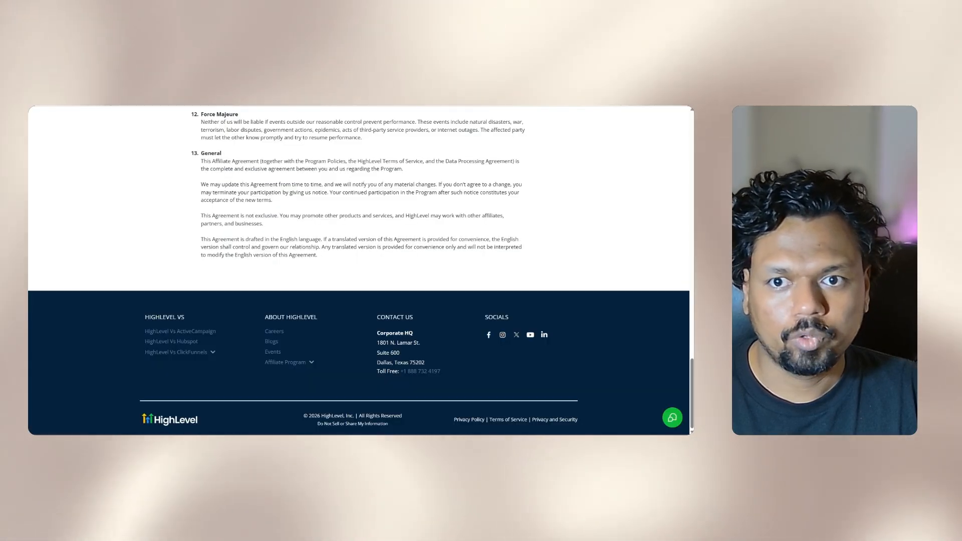
scroll(300, 209, "up", 10)
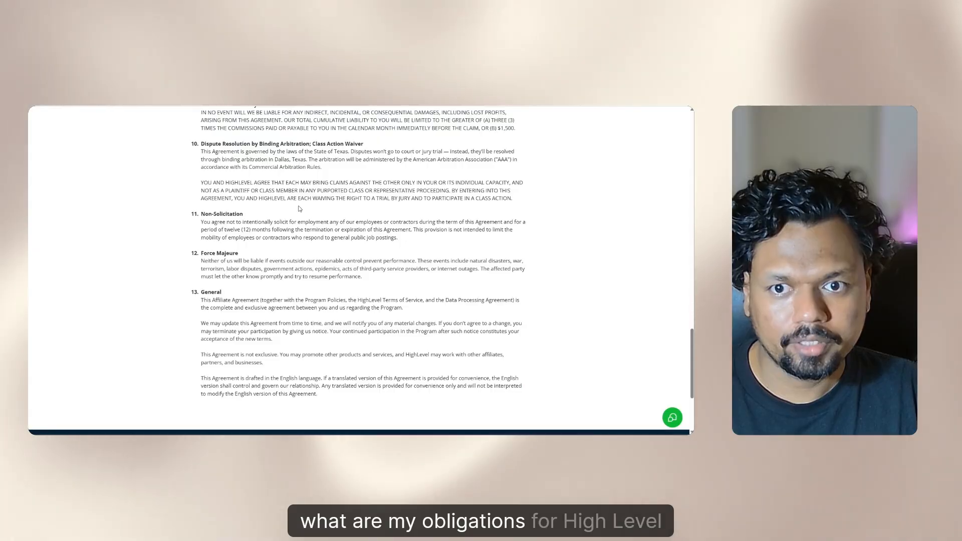
scroll(300, 209, "up", 5)
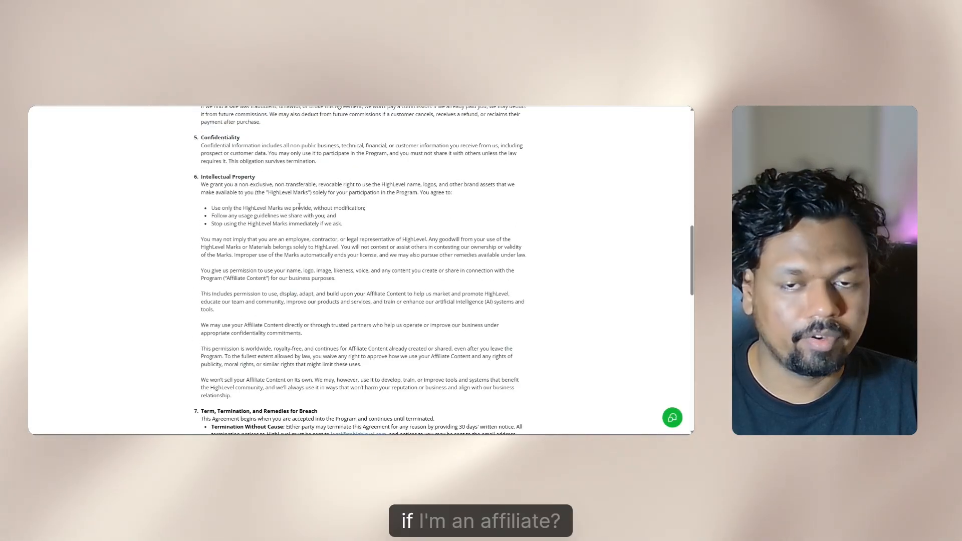
scroll(299, 207, "up", 6)
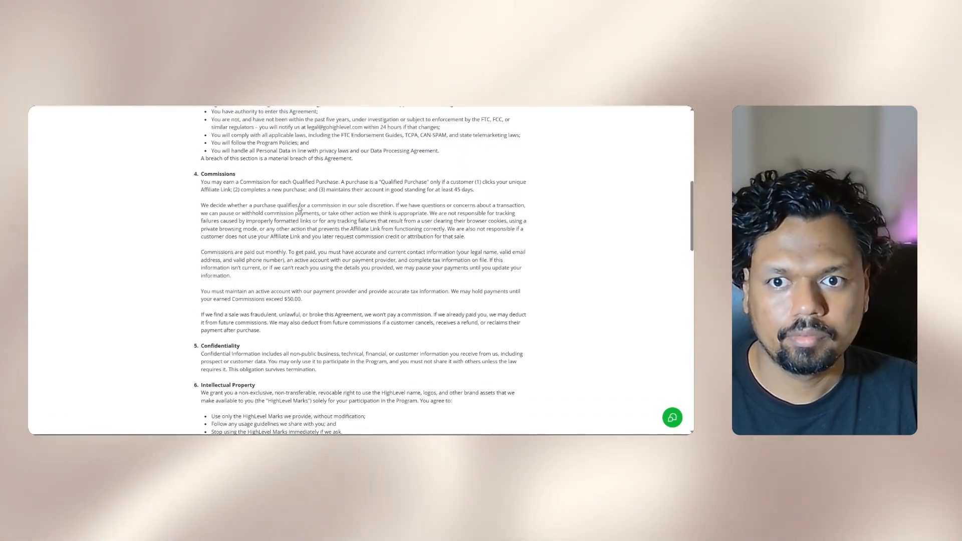
scroll(300, 209, "up", 3)
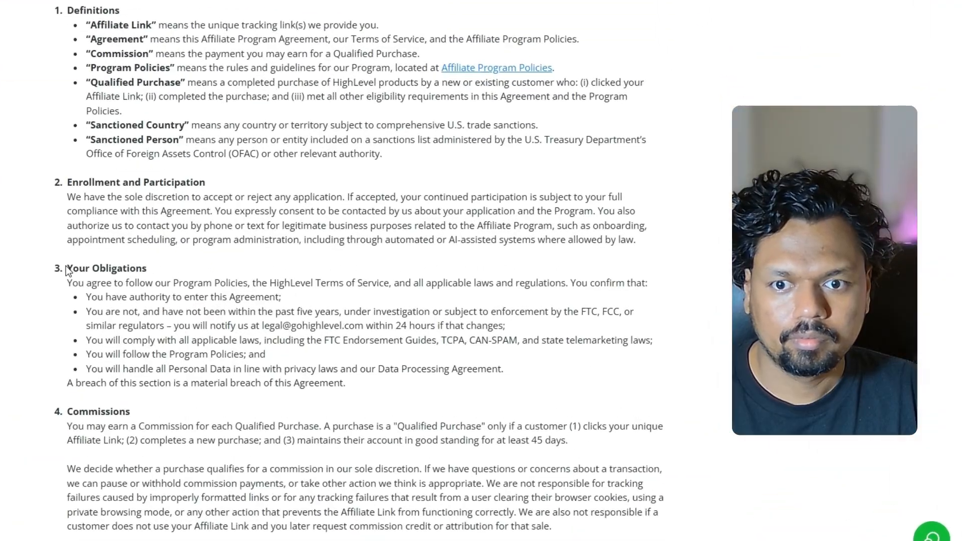
left_click_drag(65, 267, 160, 264)
left_click(161, 264)
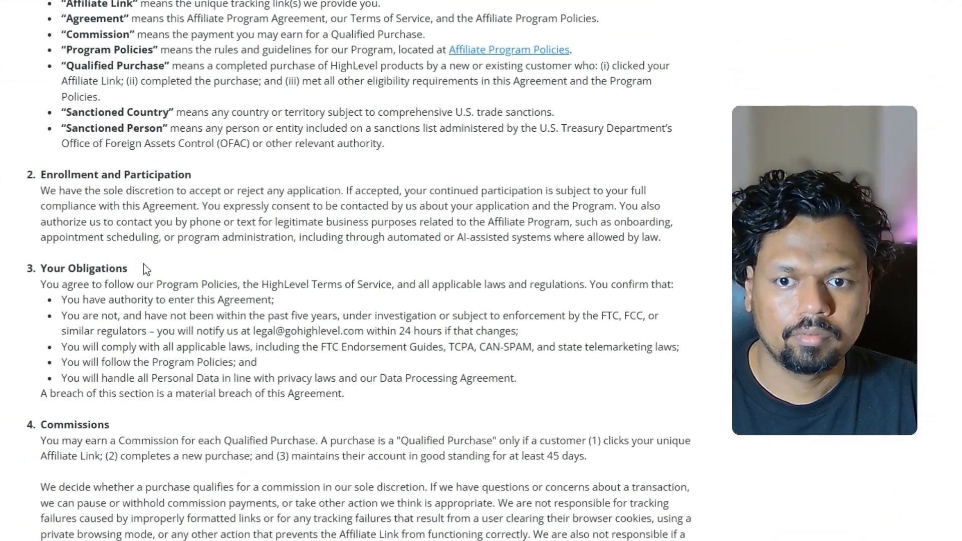
scroll(161, 264, "down", 1)
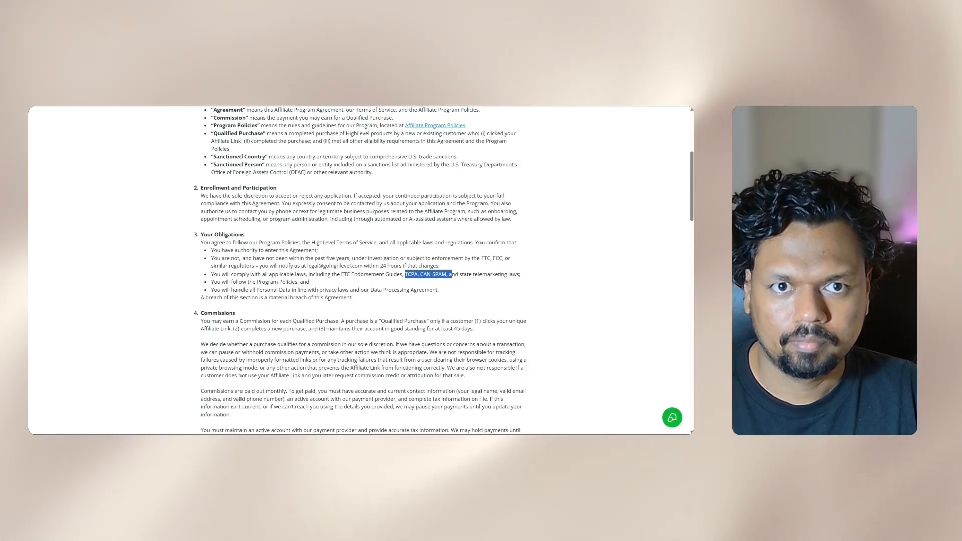
- Return to the General Business Info KB browser tab and open its rich text sources
left_click(244, 106)
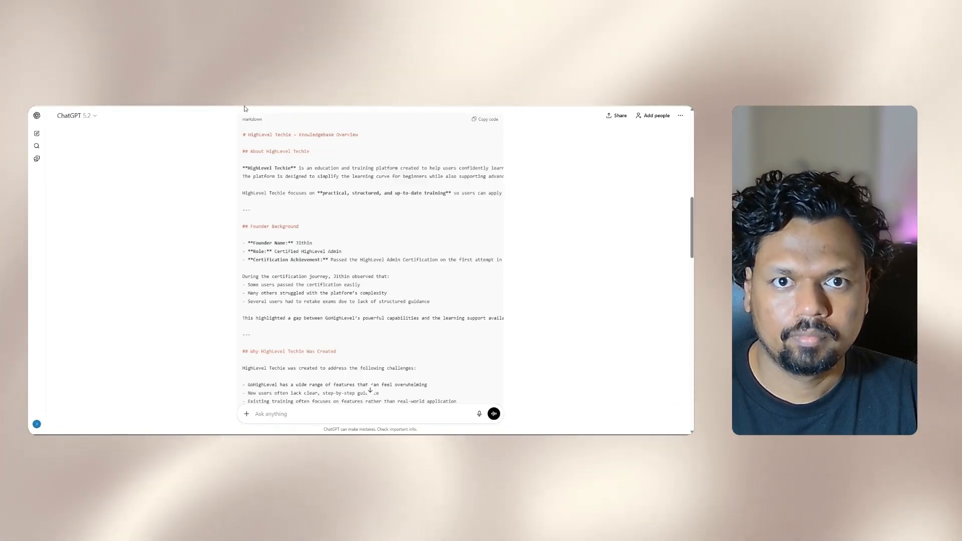
left_click(245, 107)
left_click(245, 106)
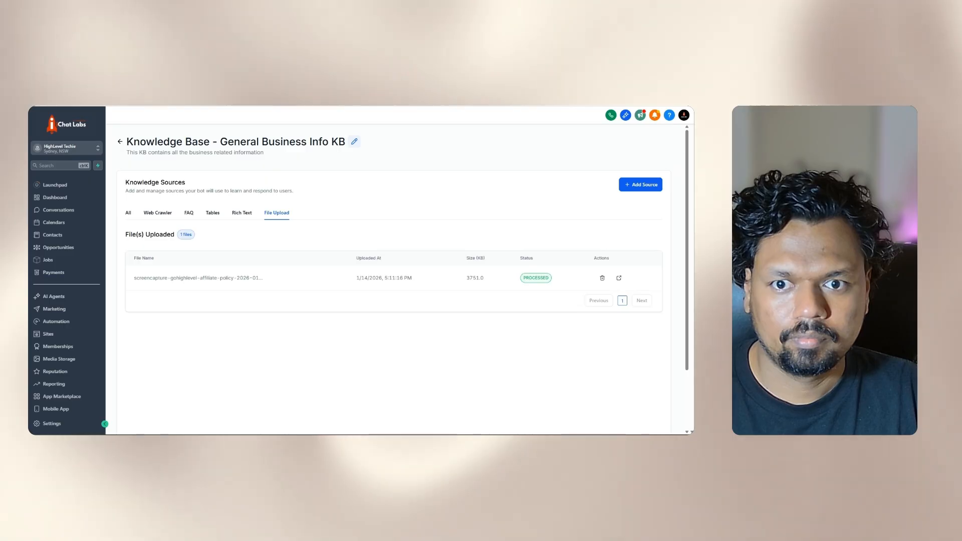
left_click(240, 214)
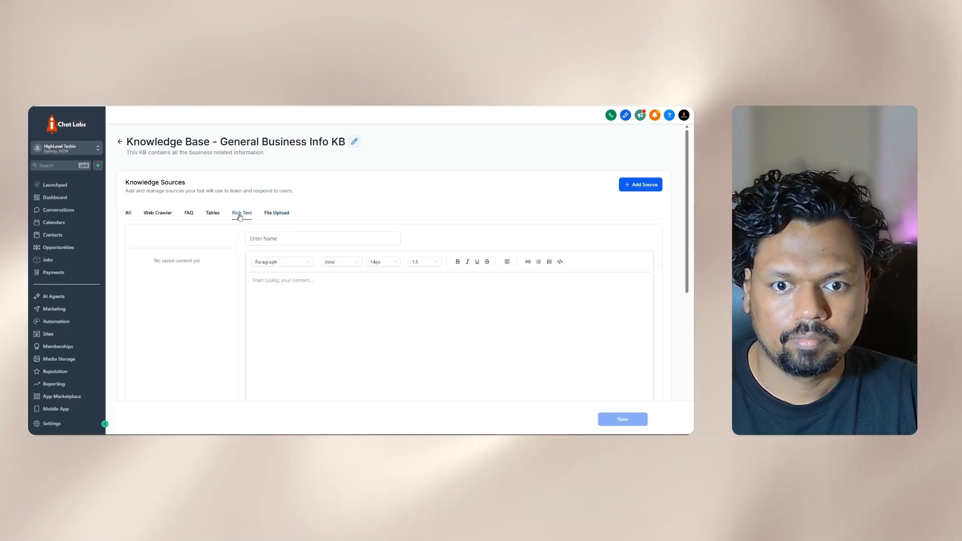
- Open the scraped data of the highleveltechie.com/about link in the Web Crawler sources and examine its Core Purpose section
scroll(331, 306, "down", 2)
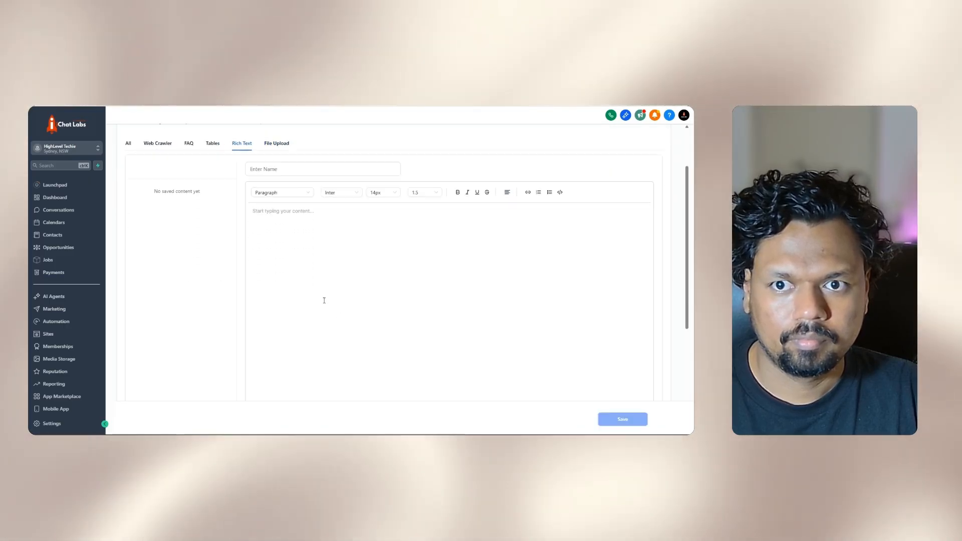
left_click(168, 144)
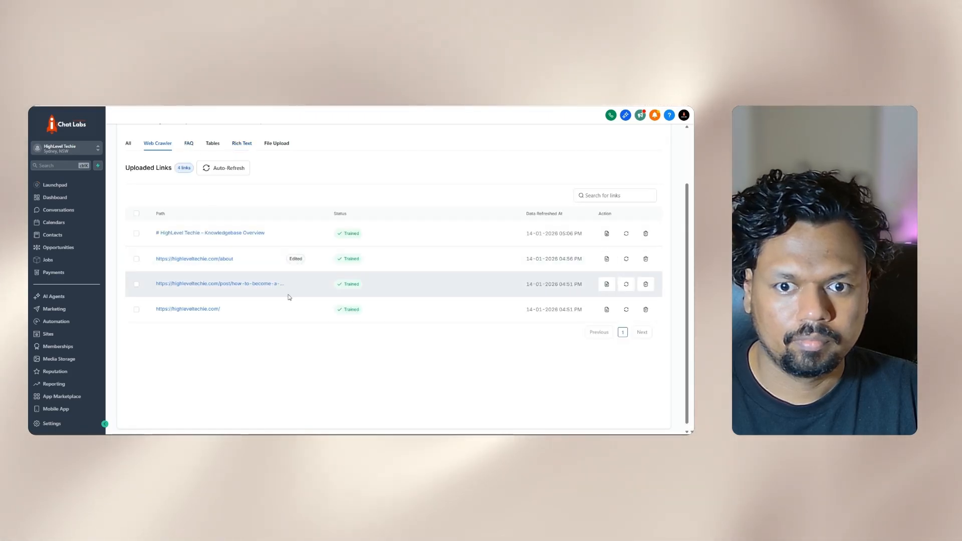
left_click(606, 260)
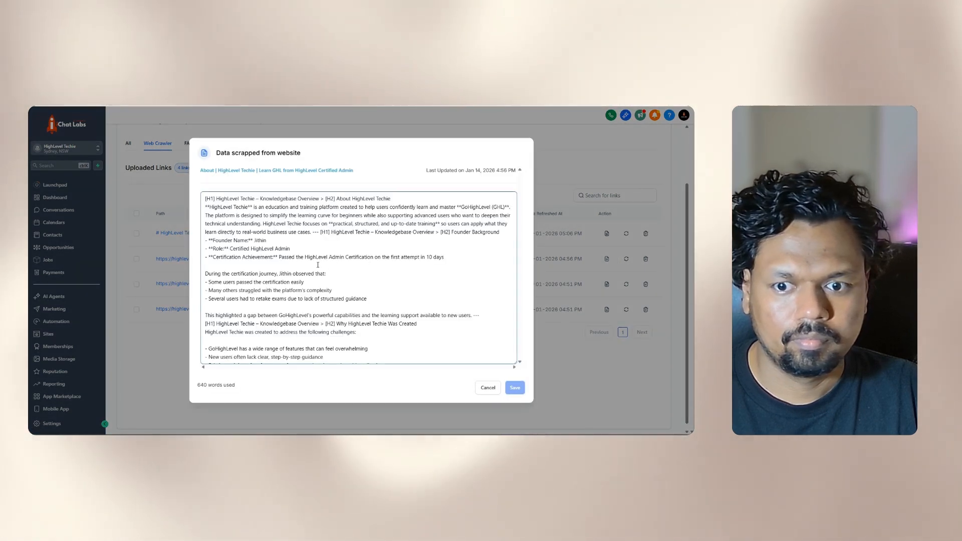
scroll(318, 264, "down", 5)
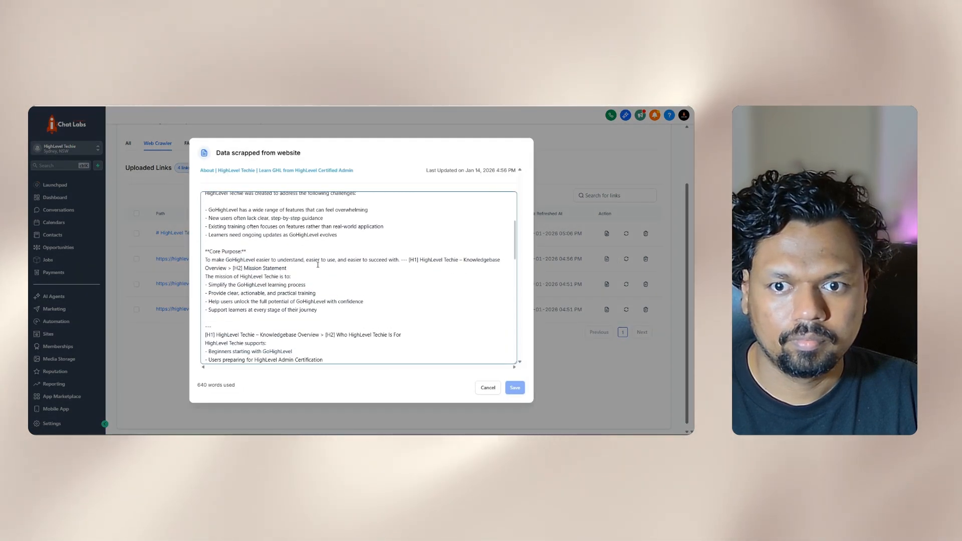
scroll(318, 265, "down", 2)
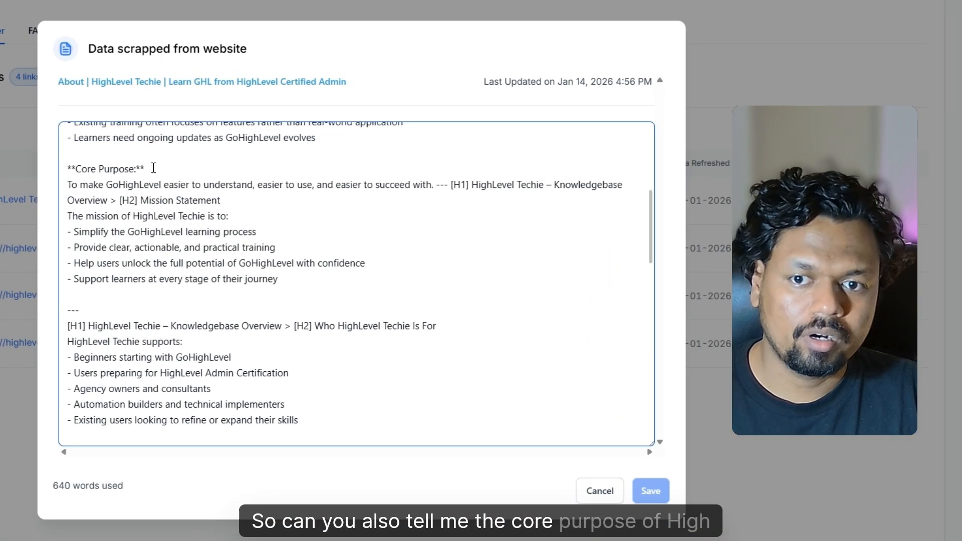
left_click(141, 162)
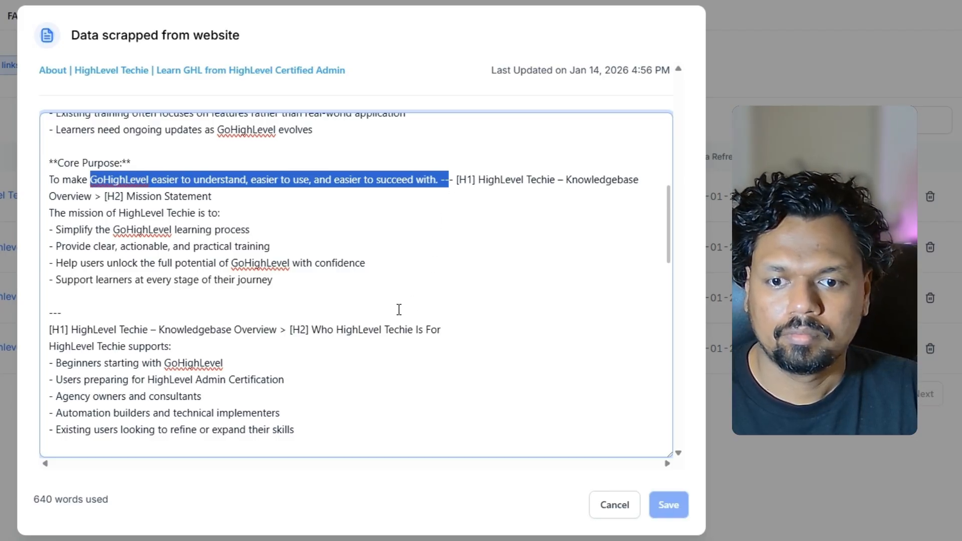
- Read through the remaining scraped About content to Key Benefits for Learners and Call to Action, and close it without saving
scroll(399, 309, "down", 3)
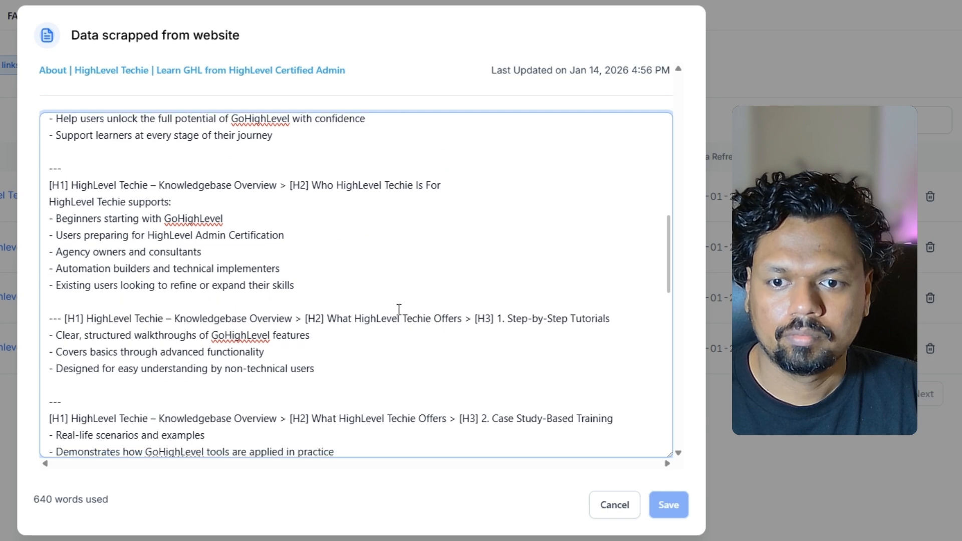
scroll(398, 309, "down", 4)
scroll(399, 309, "down", 3)
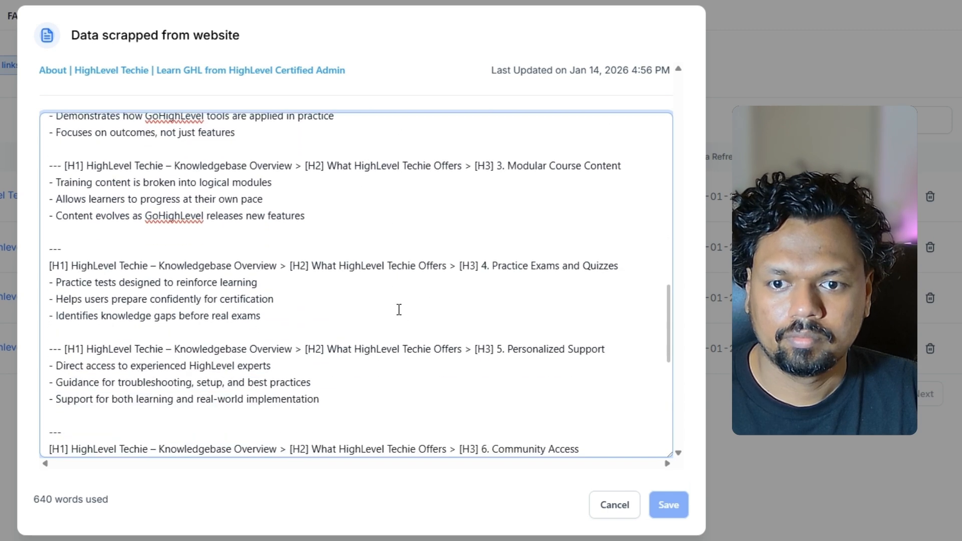
scroll(399, 309, "down", 5)
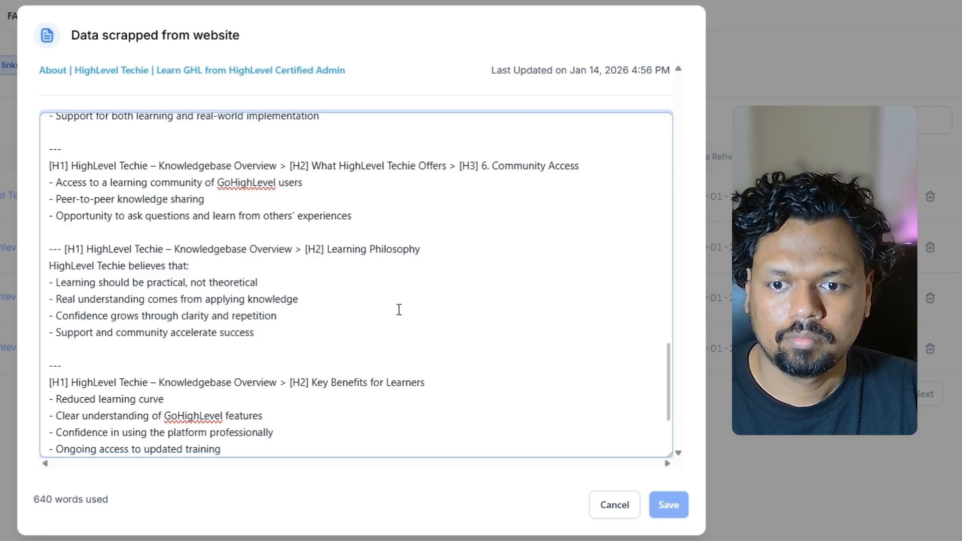
scroll(399, 309, "down", 3)
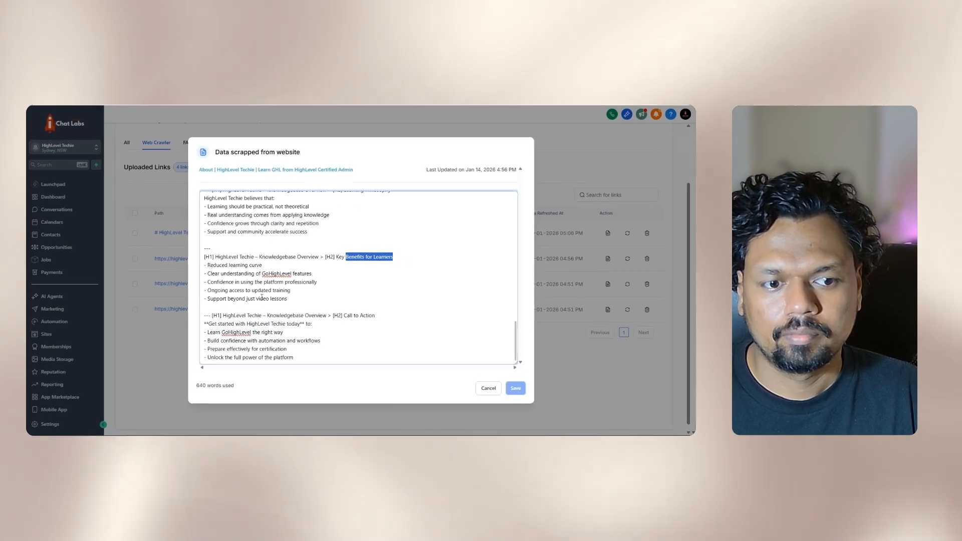
left_click(488, 387)
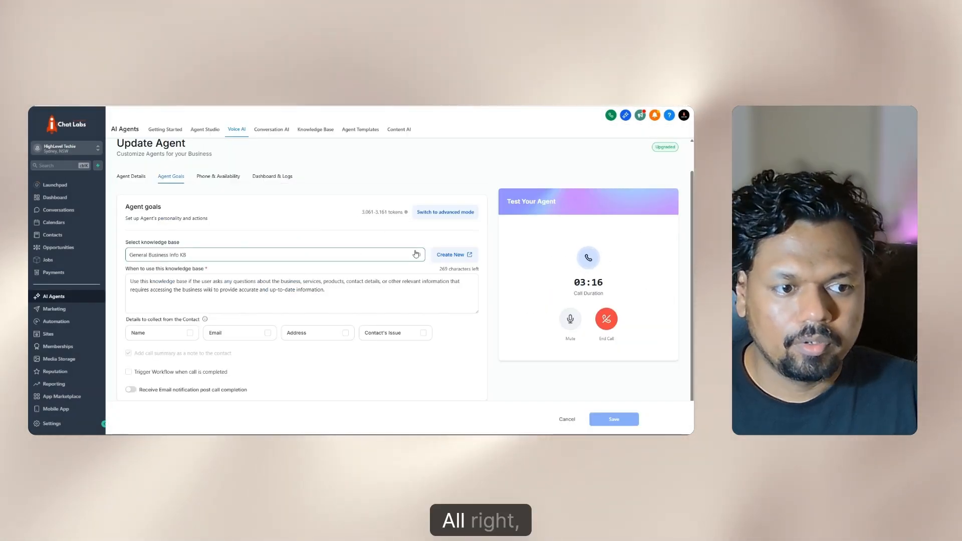
- End the web test call and select the full "When to use this knowledge base" instruction text in the agent goals
left_click(607, 319)
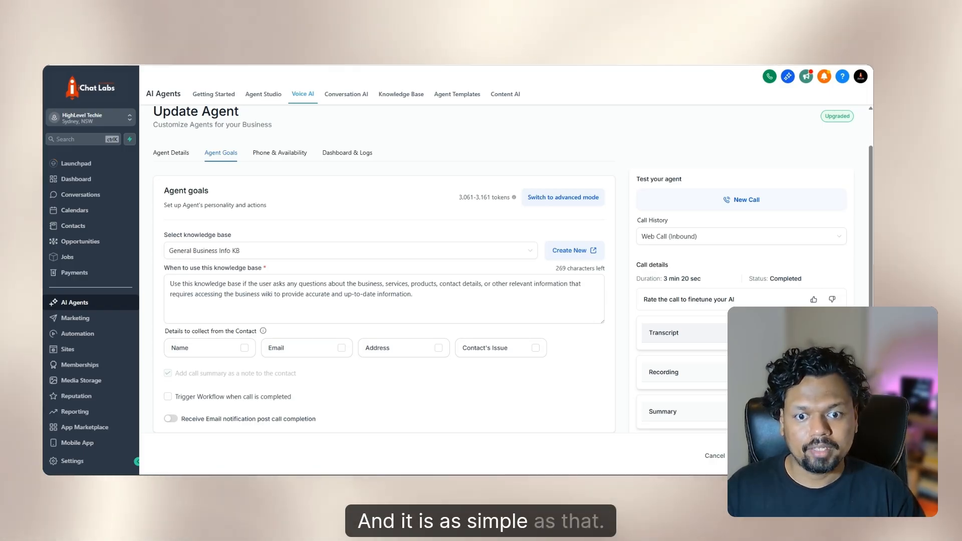
scroll(439, 292, "down", 1)
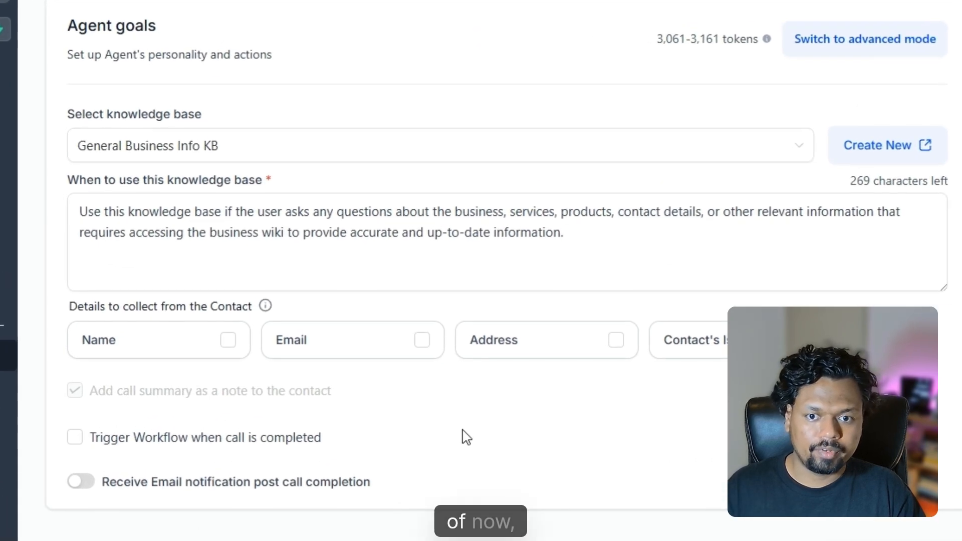
left_click(582, 243)
left_click_drag(593, 246, 76, 210)
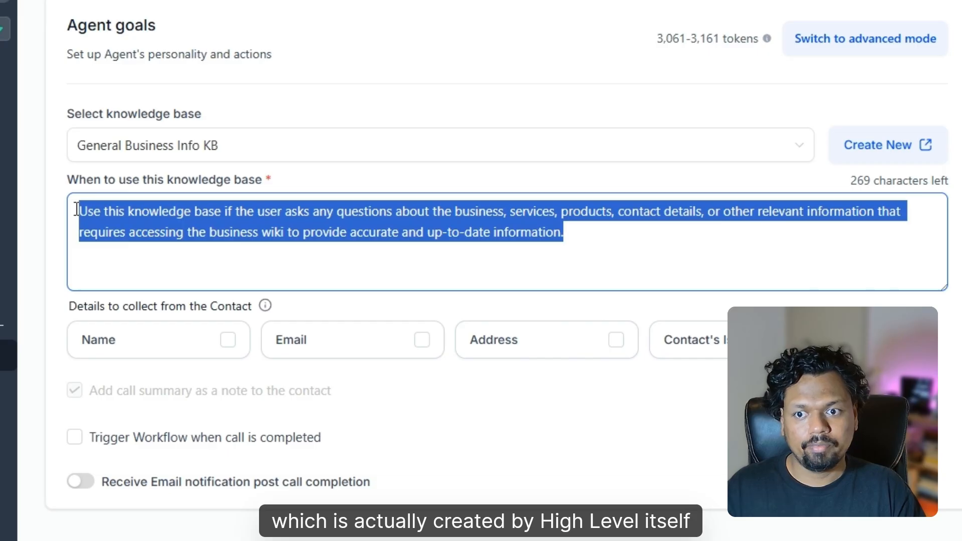